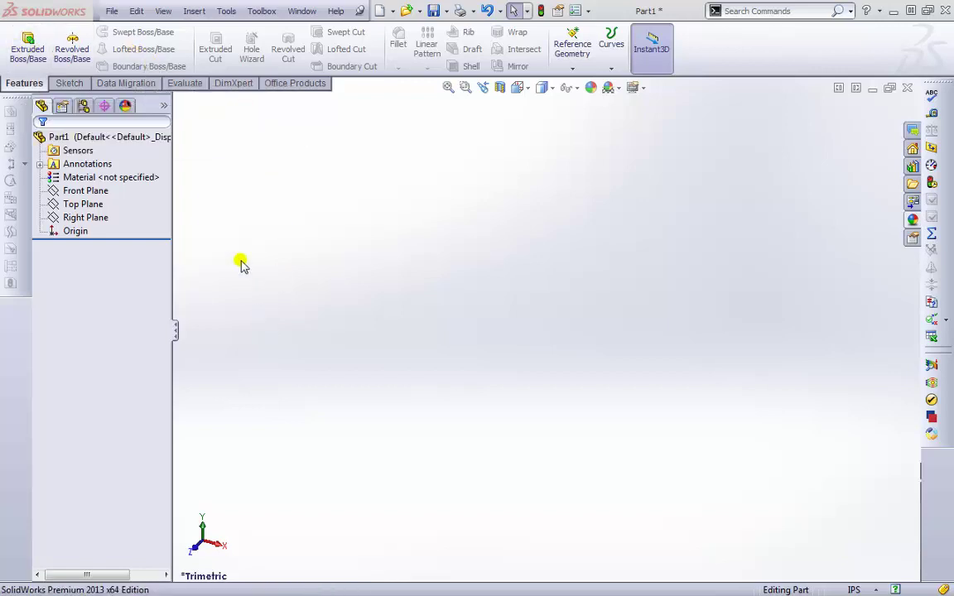
# - Start a Boss-Extrude sketch on the Front Plane and draw a circle about 0.89 in in radius centred on the origin
pyautogui.click(93, 190)
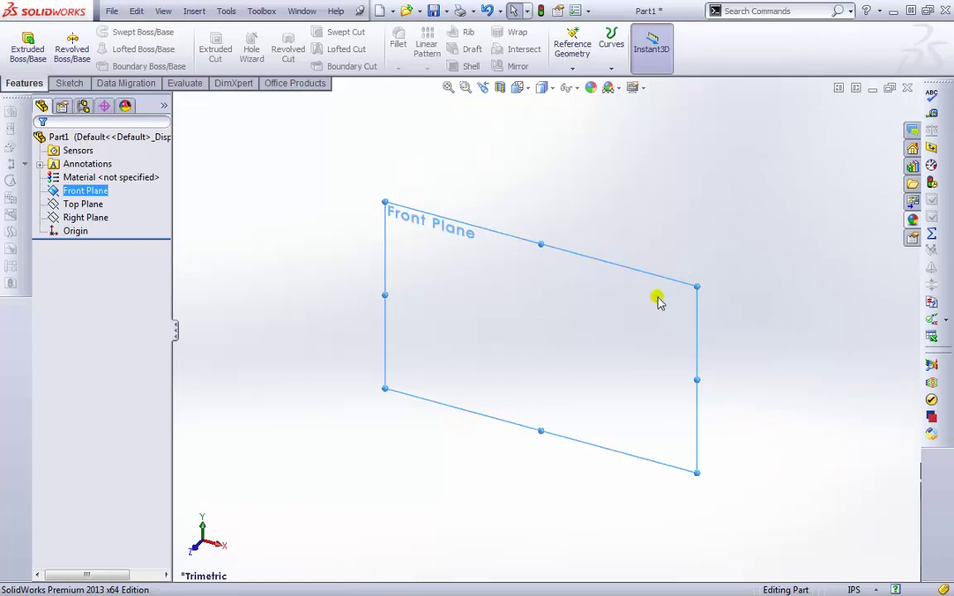
pyautogui.moveTo(305, 284); pyautogui.dragTo(335, 332, button='middle')
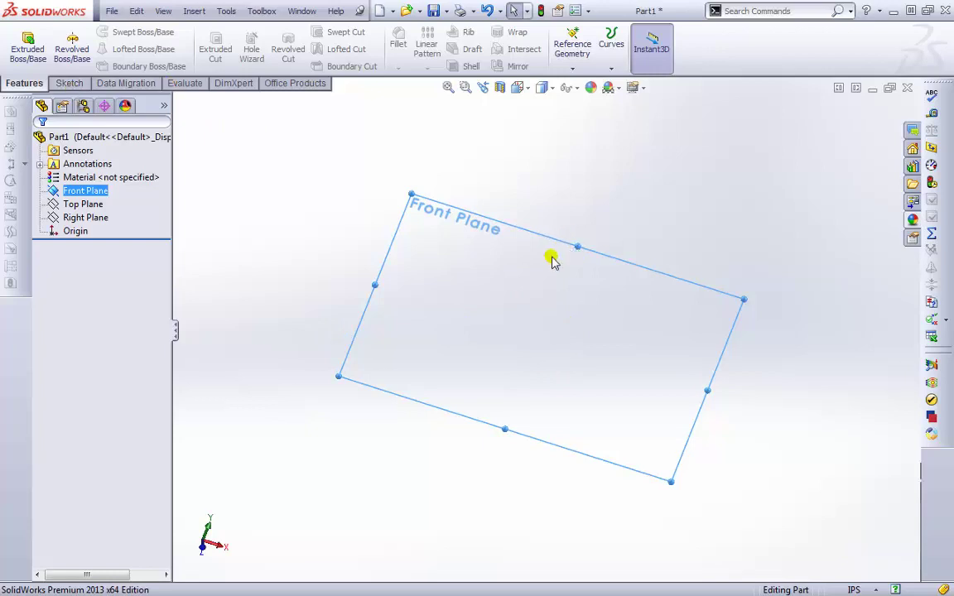
pyautogui.click(27, 48)
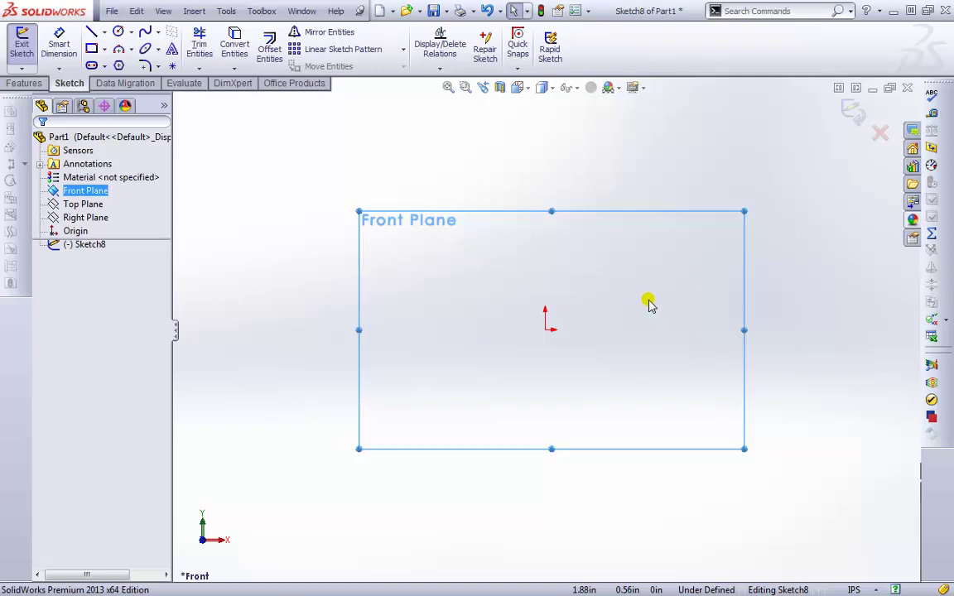
pyautogui.click(117, 31)
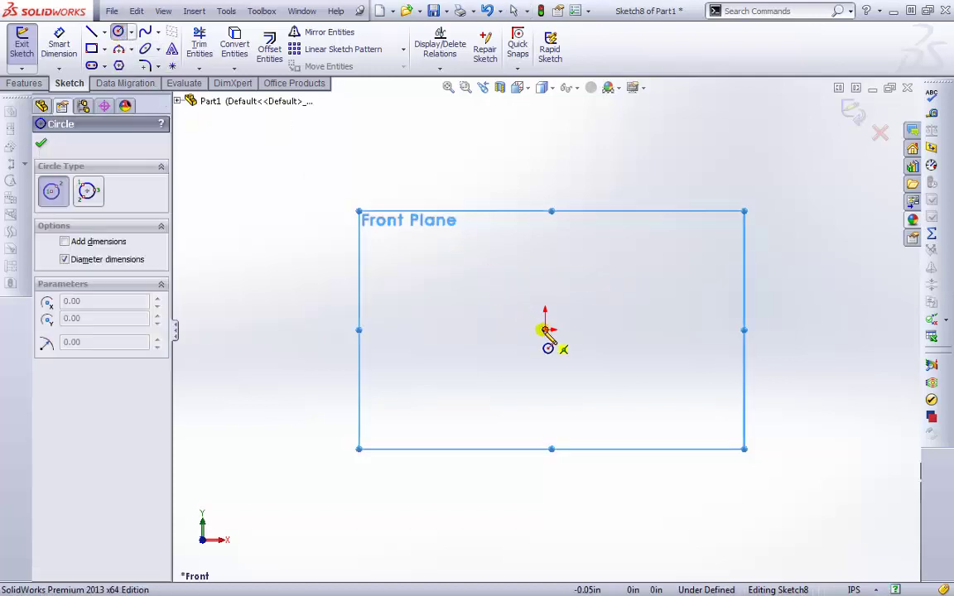
pyautogui.click(545, 330)
pyautogui.click(586, 313)
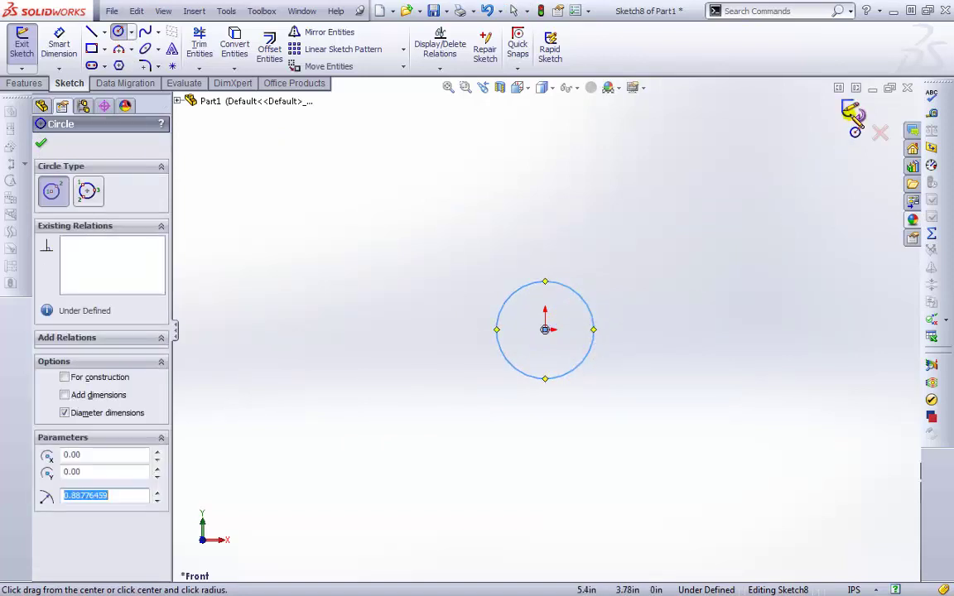
pyautogui.press('Escape')
# - Finish the circle sketch and stretch its Blind extrusion to a depth of about 0.82 in
pyautogui.press('e')
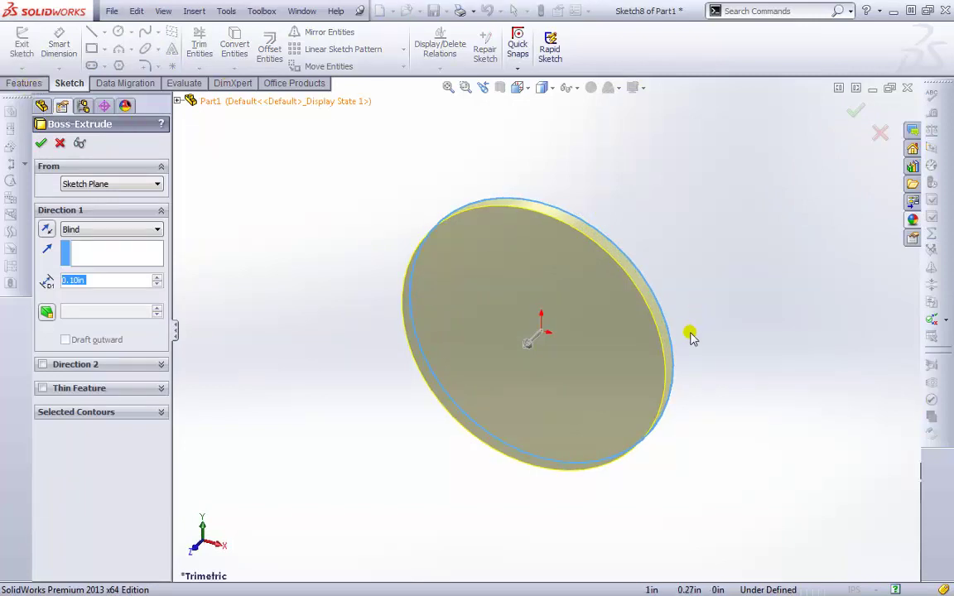
pyautogui.moveTo(735, 489); pyautogui.dragTo(705, 462, button='middle')
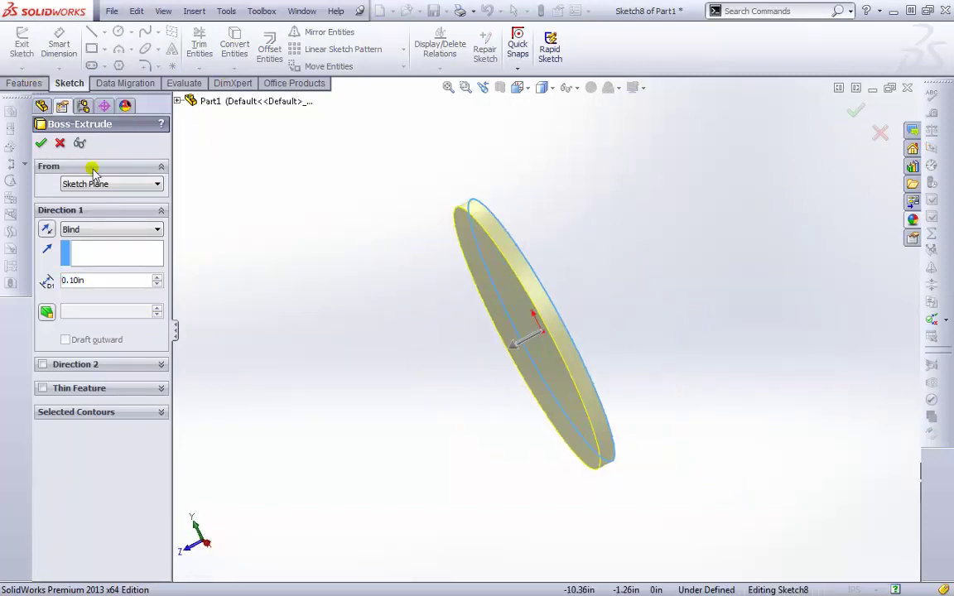
pyautogui.click(27, 83)
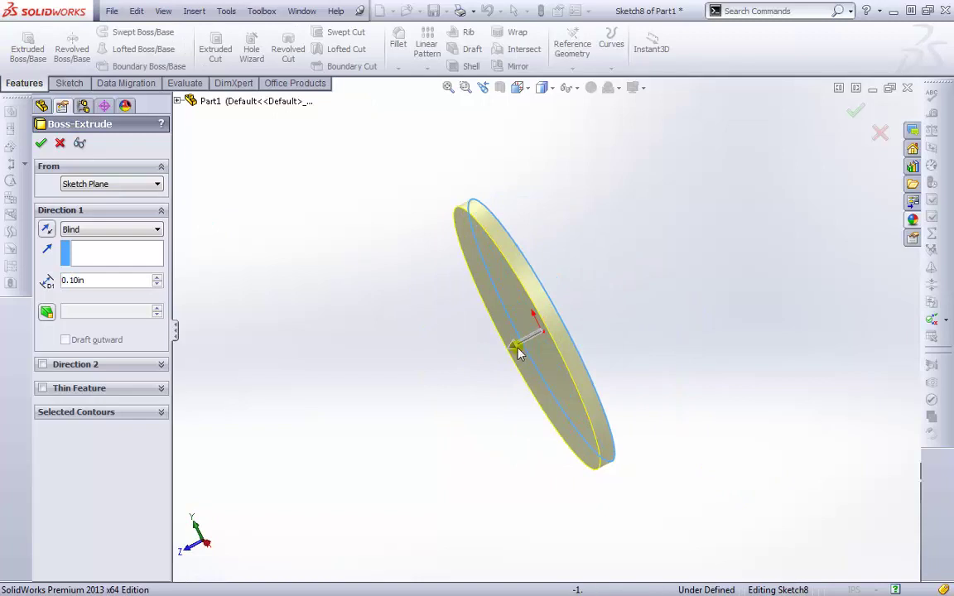
pyautogui.moveTo(514, 352); pyautogui.dragTo(408, 392)
pyautogui.moveTo(704, 517); pyautogui.dragTo(717, 443, button='middle')
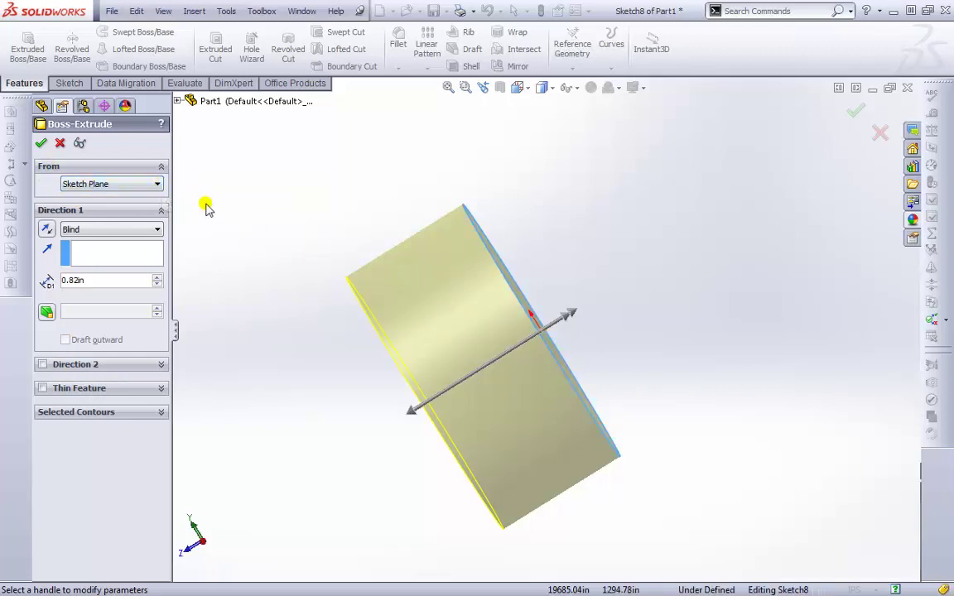
# - Try an Offset start condition for the extrusion, raising the offset past 0.40 in, and return the start condition to Sketch Plane
pyautogui.click(157, 186)
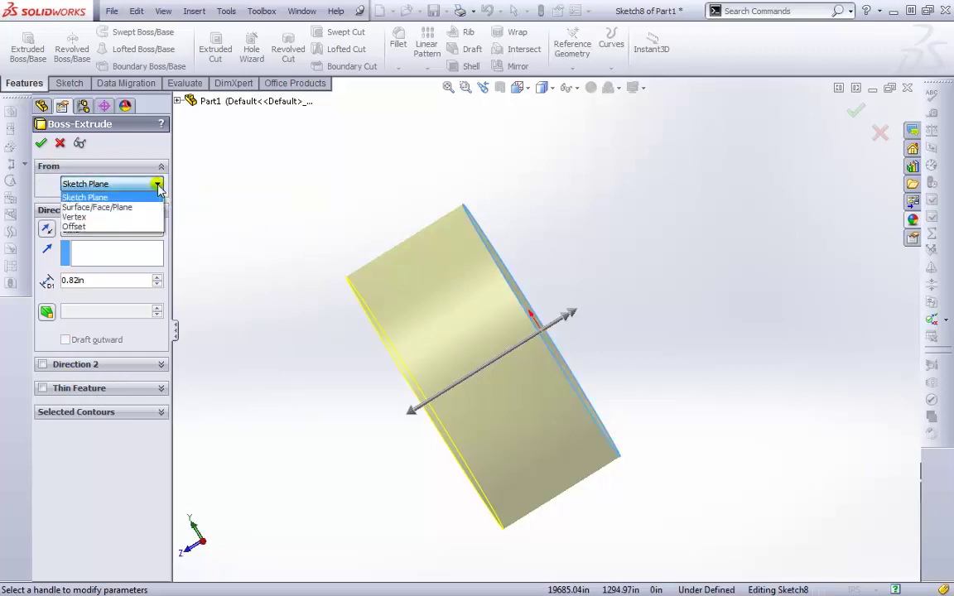
pyautogui.click(141, 227)
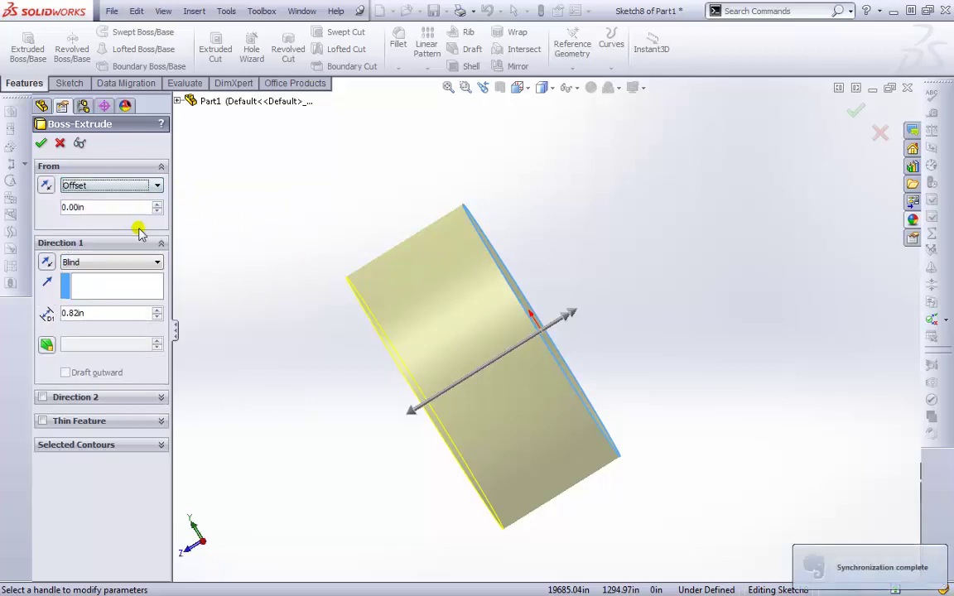
pyautogui.click(157, 204)
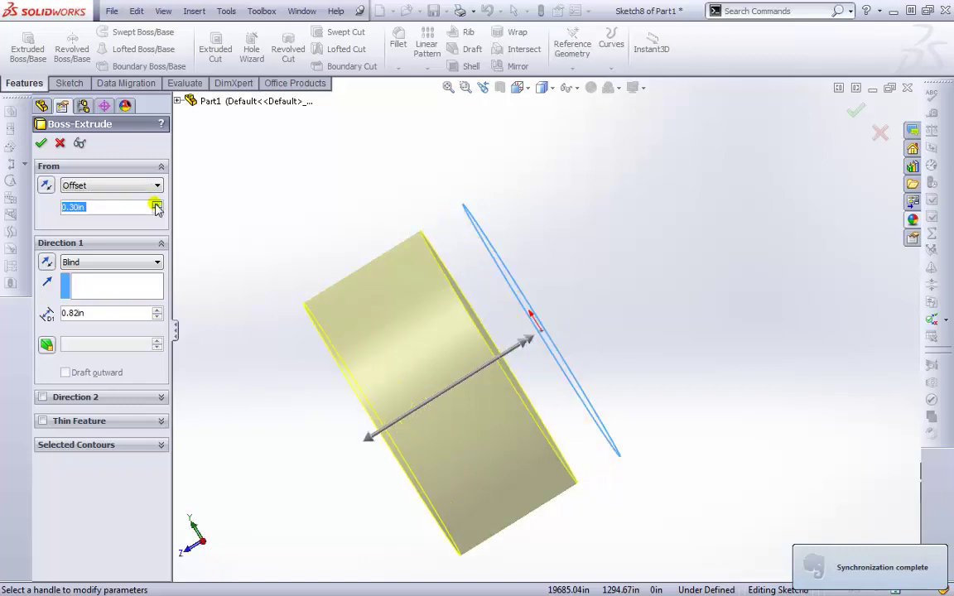
pyautogui.click(157, 205)
pyautogui.moveTo(459, 282); pyautogui.dragTo(452, 346, button='middle')
pyautogui.moveTo(549, 347); pyautogui.dragTo(570, 336, button='middle')
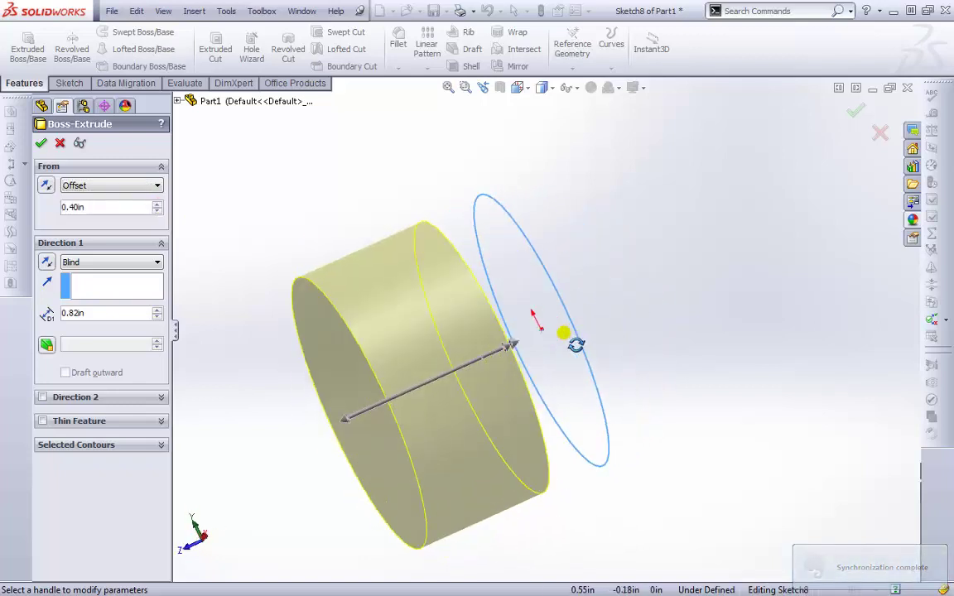
pyautogui.click(157, 211)
pyautogui.click(158, 212)
pyautogui.click(157, 186)
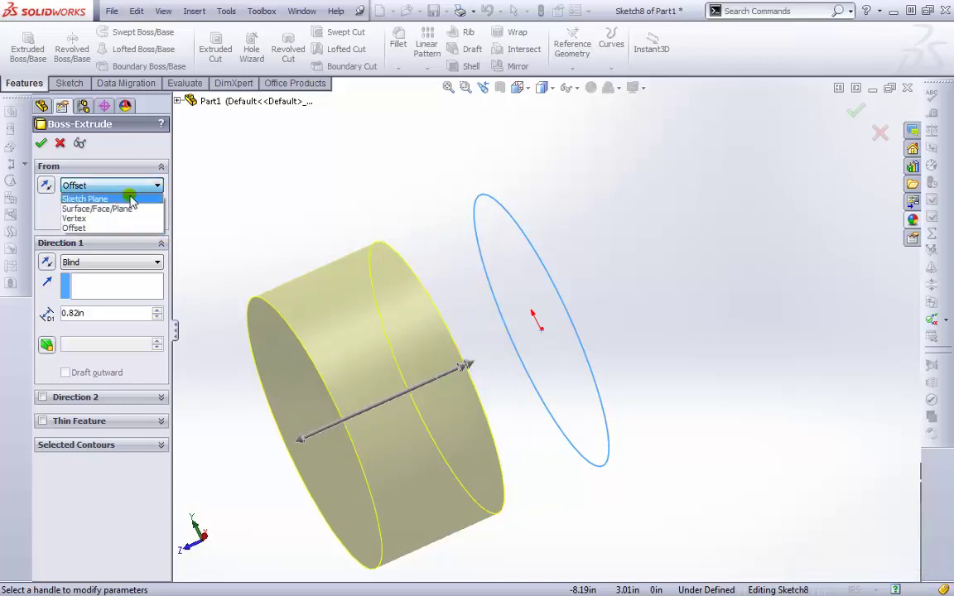
pyautogui.click(130, 200)
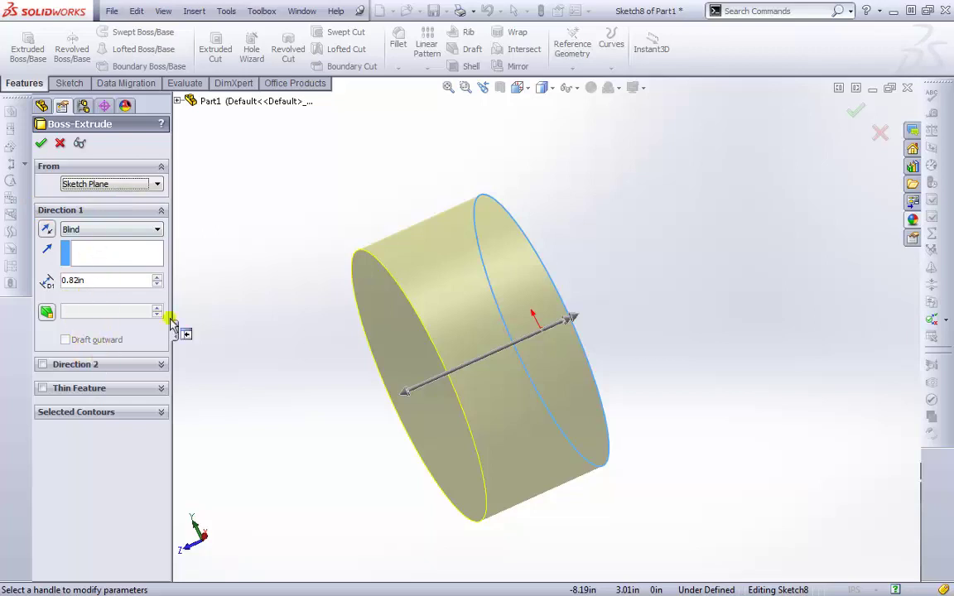
# - Set the Direction 1 end condition to Mid Plane and stretch the extrusion to a total depth of about 1.96 in
pyautogui.click(156, 228)
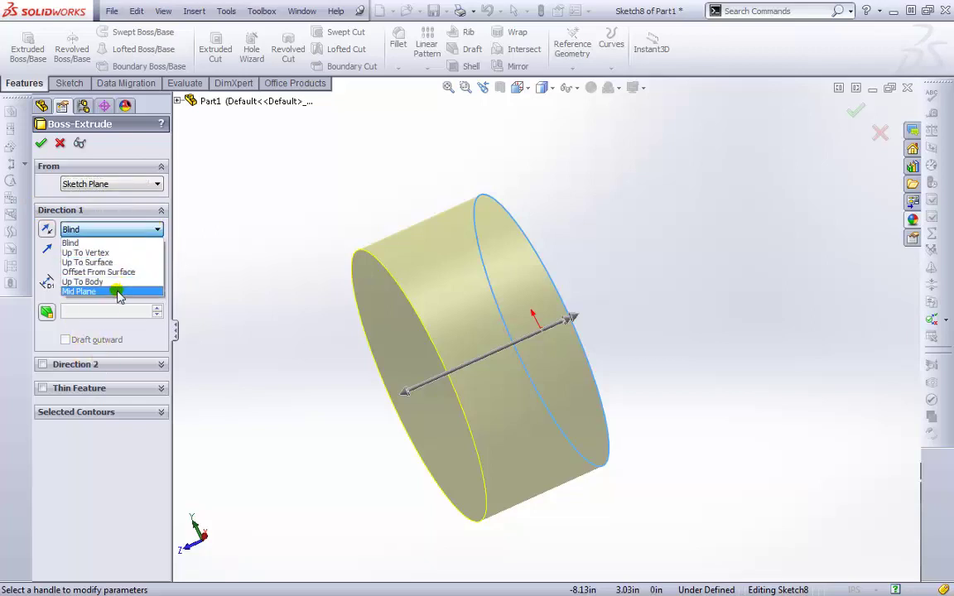
pyautogui.click(118, 295)
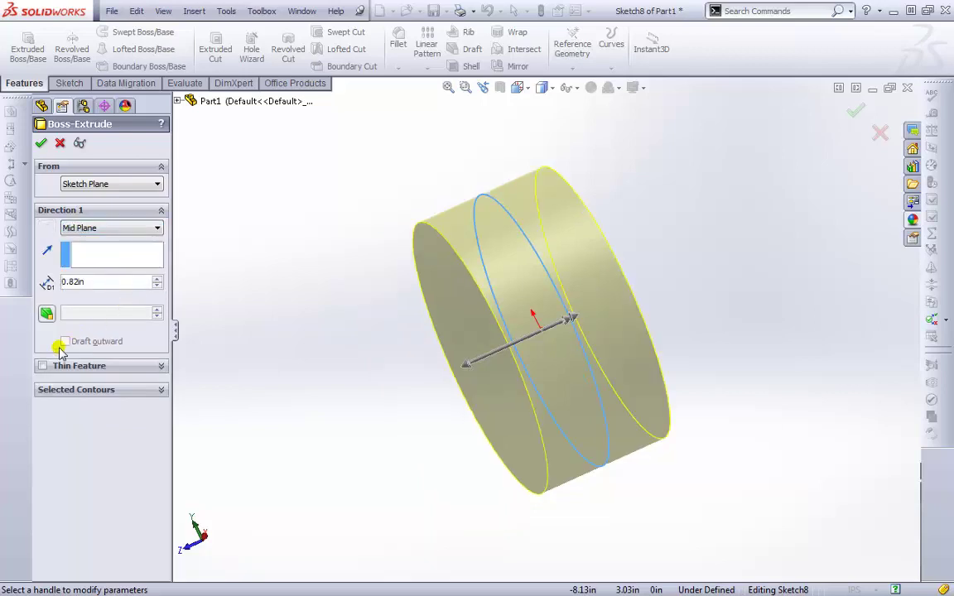
pyautogui.moveTo(597, 528); pyautogui.dragTo(570, 526, button='middle')
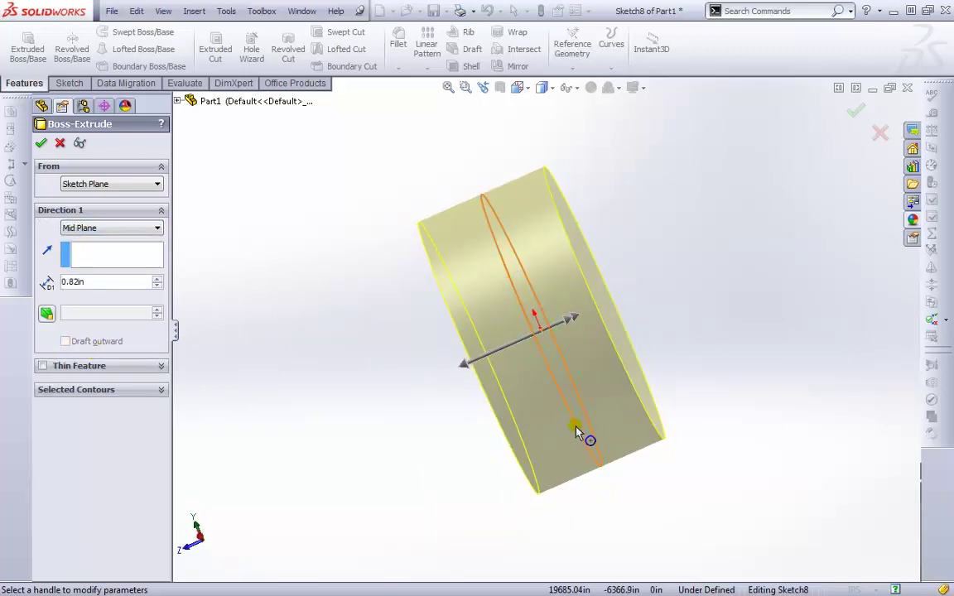
pyautogui.moveTo(492, 239); pyautogui.dragTo(507, 264, button='middle')
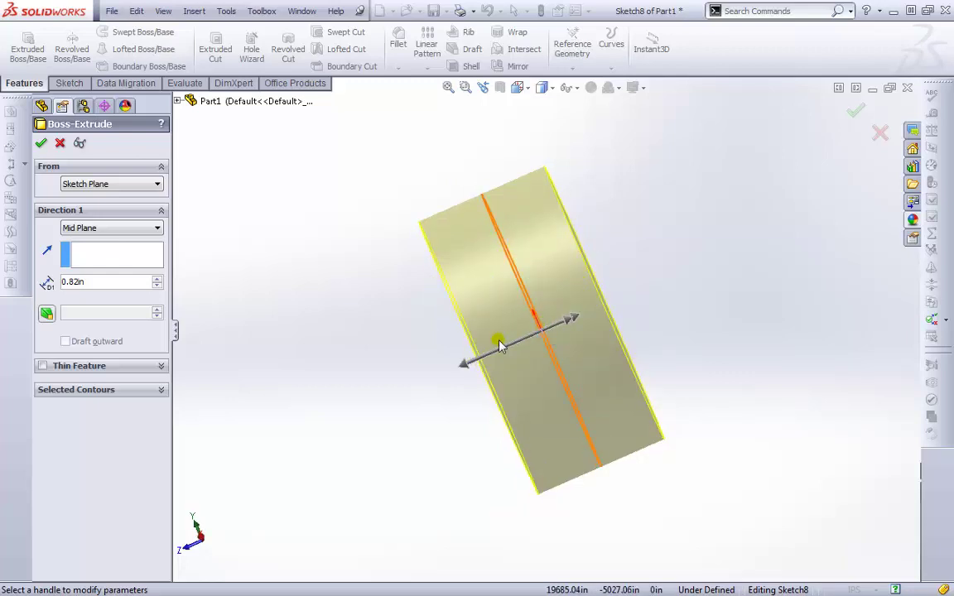
pyautogui.moveTo(466, 369); pyautogui.dragTo(454, 415)
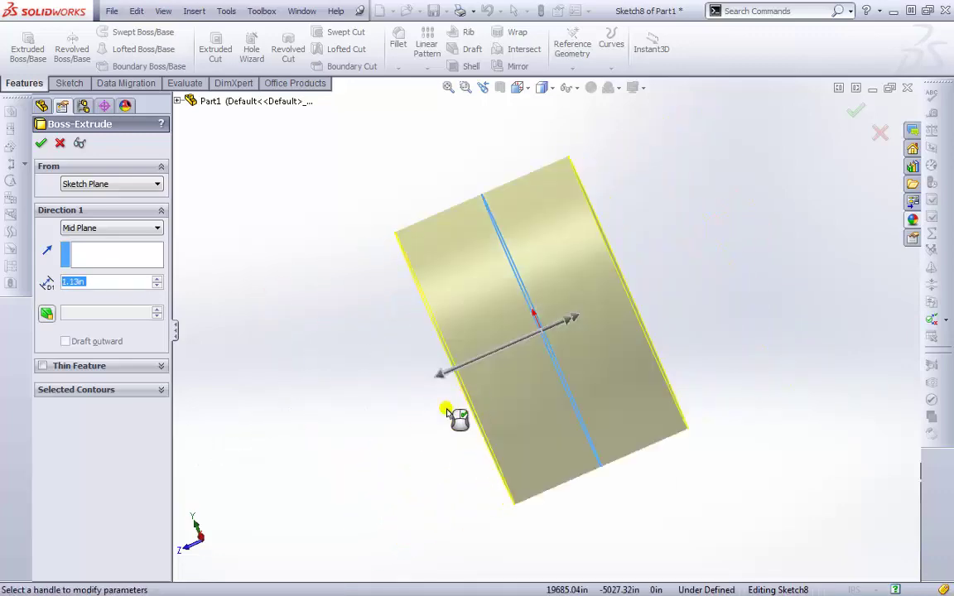
pyautogui.moveTo(447, 379); pyautogui.dragTo(377, 403)
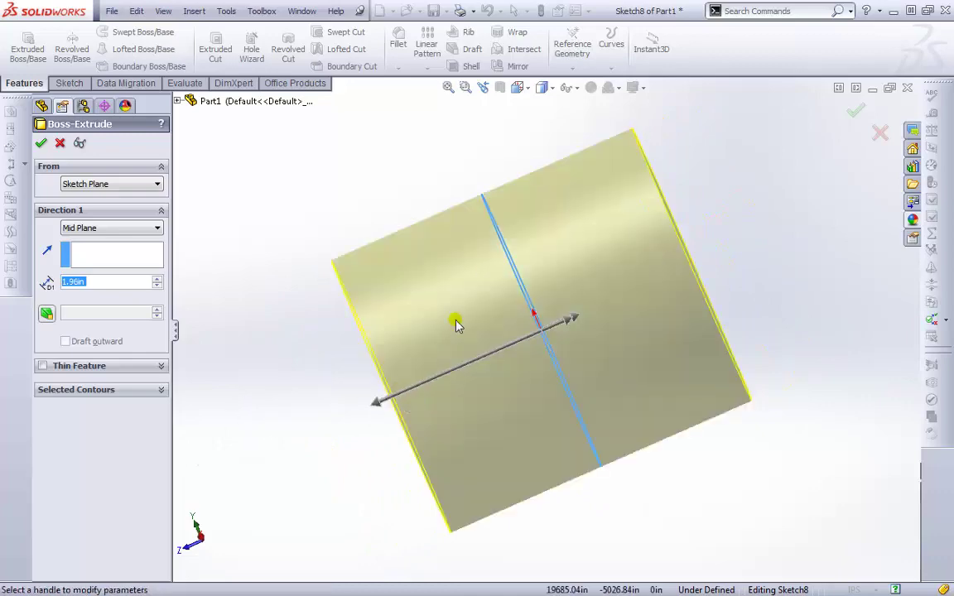
pyautogui.moveTo(475, 291)
pyautogui.mouseDown(button='middle')
pyautogui.moveTo(549, 280)
pyautogui.moveTo(481, 277)
pyautogui.mouseUp(button='middle')
# - Return the Direction 1 end condition to Blind and adjust the depth to about 2.02 in
pyautogui.click(157, 227)
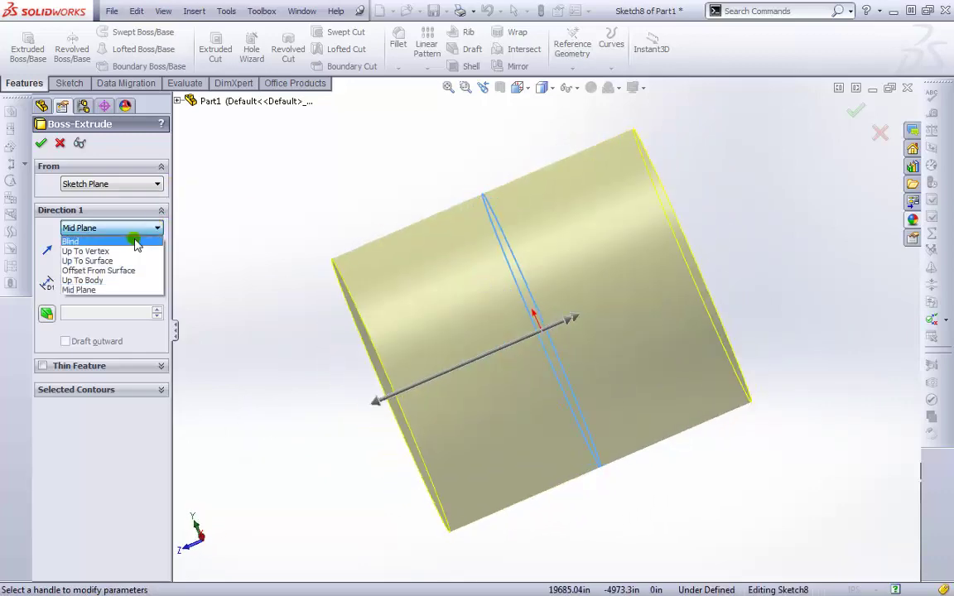
pyautogui.click(133, 241)
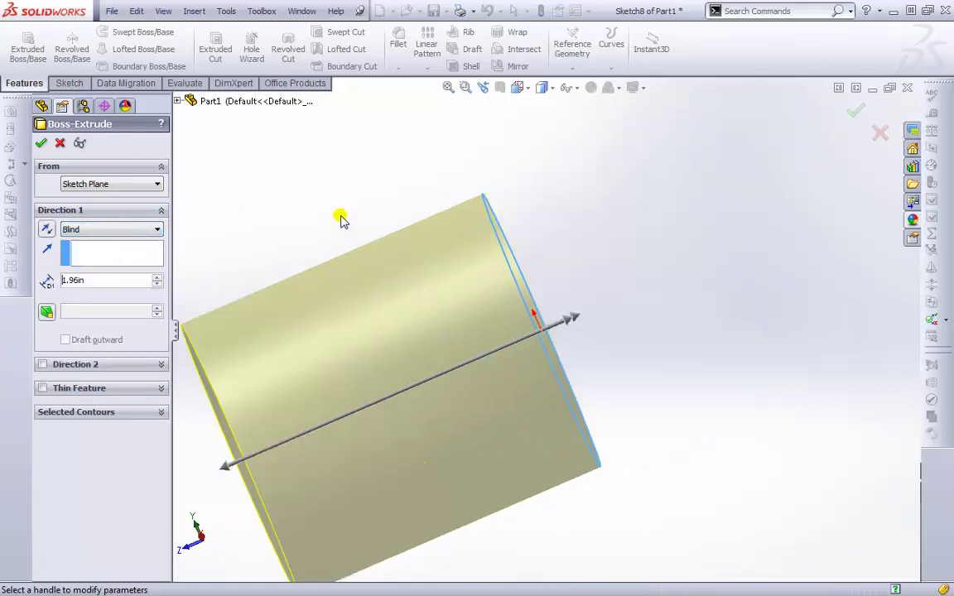
pyautogui.moveTo(341, 220)
pyautogui.mouseDown(button='middle')
pyautogui.moveTo(389, 190)
pyautogui.moveTo(357, 217)
pyautogui.mouseUp(button='middle')
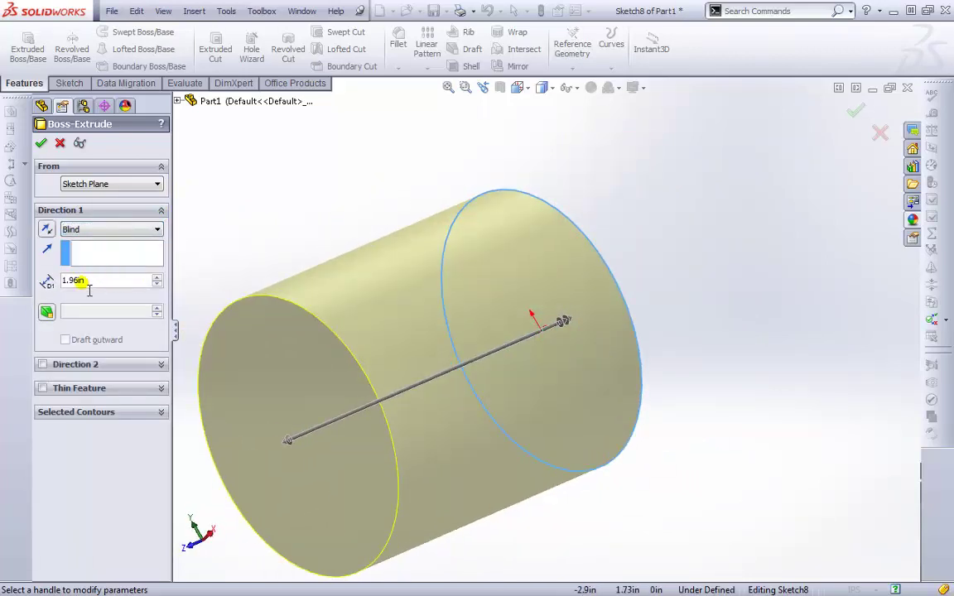
pyautogui.moveTo(248, 298); pyautogui.dragTo(139, 262, button='middle')
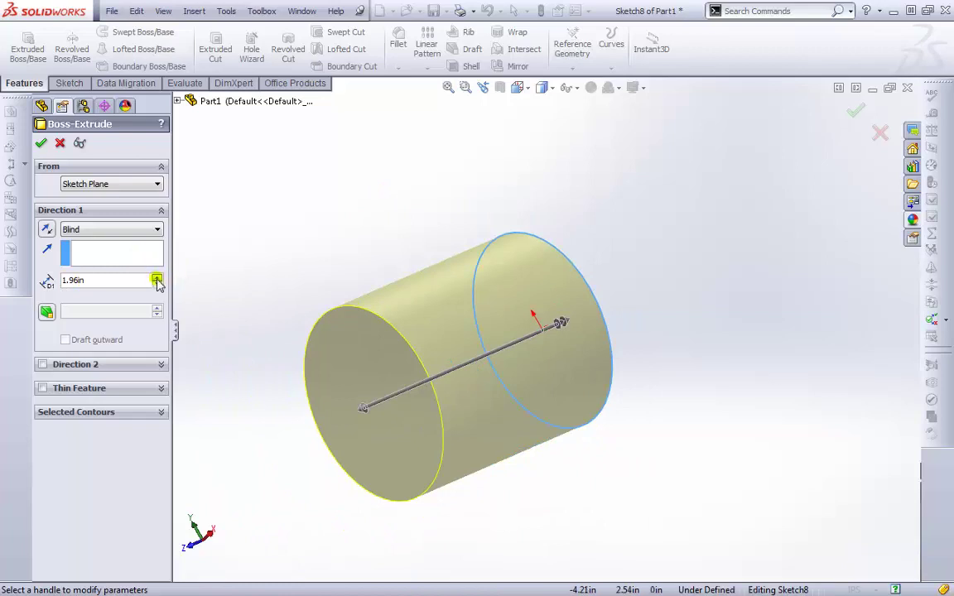
pyautogui.click(157, 278)
pyautogui.click(156, 284)
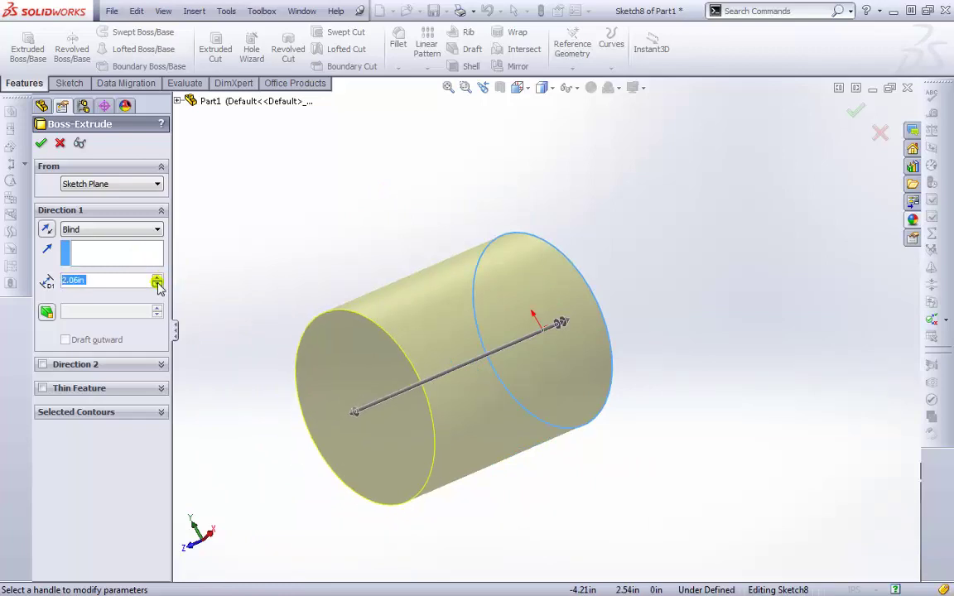
pyautogui.click(157, 284)
pyautogui.moveTo(383, 403)
pyautogui.mouseDown()
pyautogui.moveTo(314, 432)
pyautogui.moveTo(465, 382)
pyautogui.moveTo(390, 409)
pyautogui.moveTo(385, 420)
pyautogui.mouseUp()
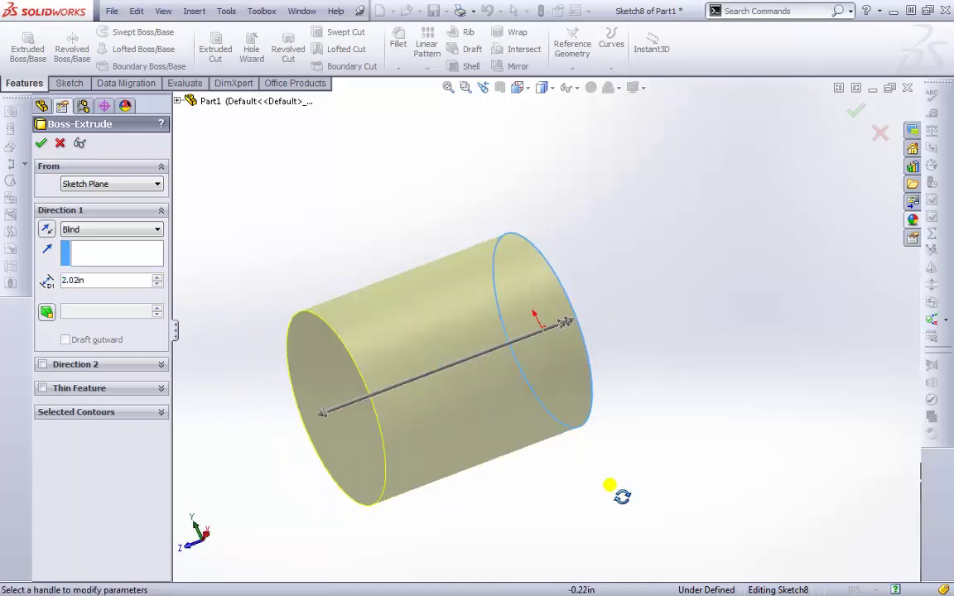
# - Enable Direction 2 and stretch the extrusion to about 1.40 in in Direction 1 and about 0.68 in in Direction 2
pyautogui.click(43, 365)
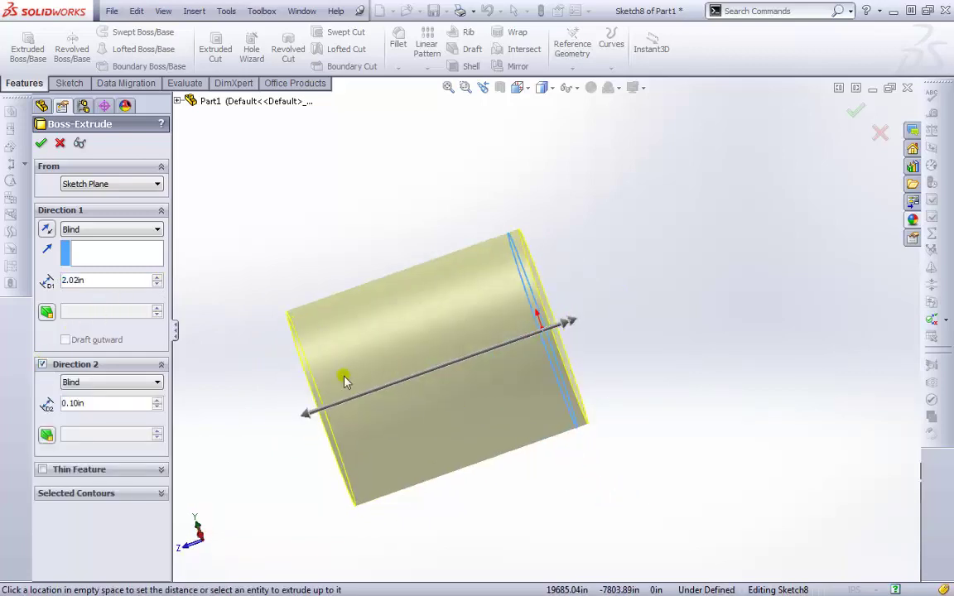
pyautogui.moveTo(309, 411); pyautogui.dragTo(400, 414)
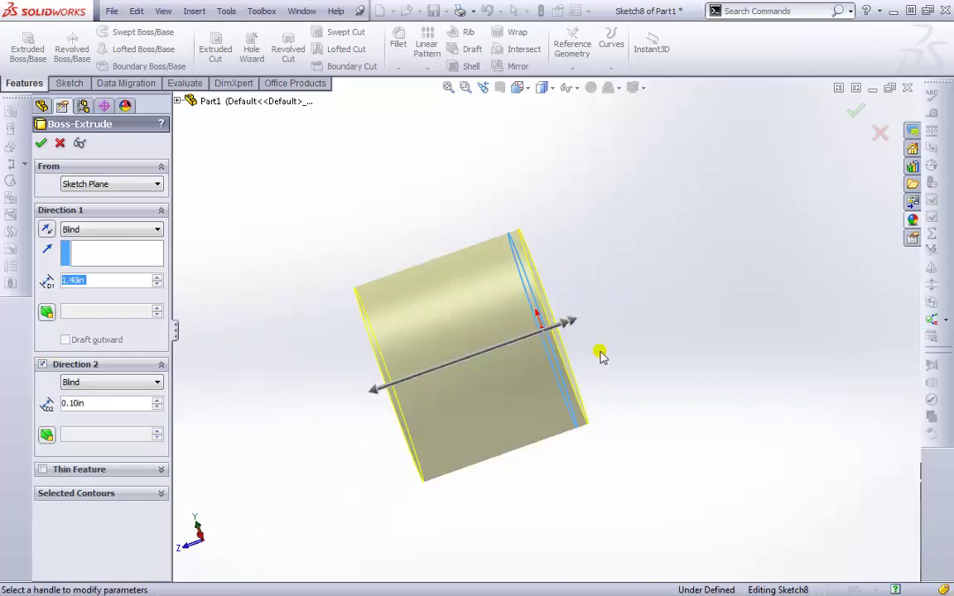
pyautogui.moveTo(571, 324)
pyautogui.mouseDown()
pyautogui.moveTo(633, 324)
pyautogui.moveTo(624, 320)
pyautogui.mouseUp()
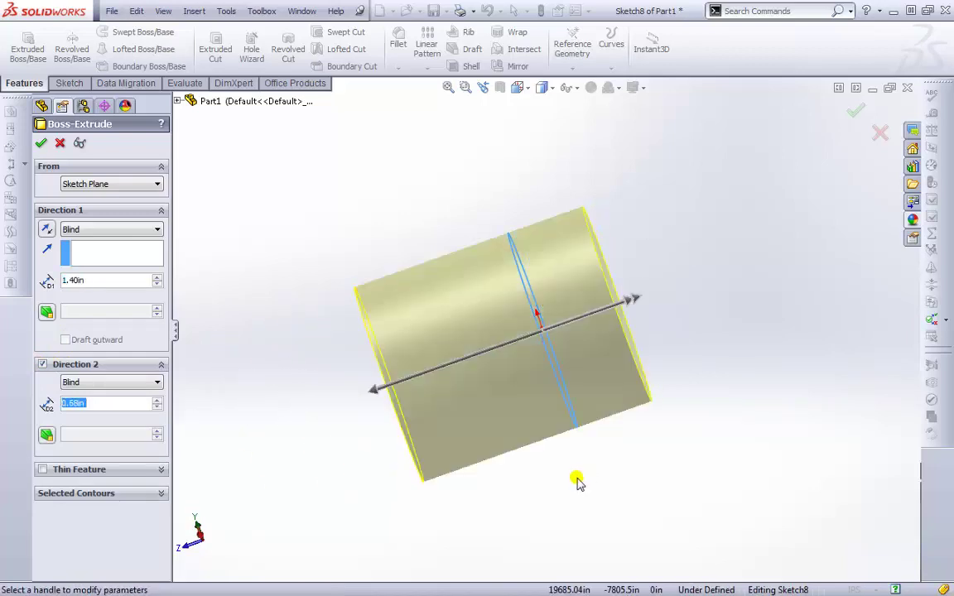
pyautogui.click(154, 229)
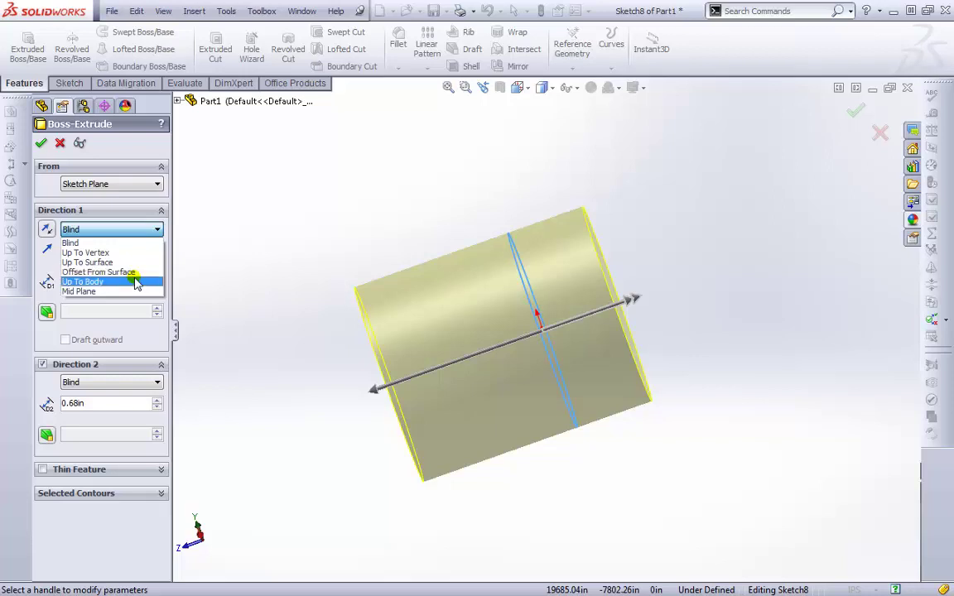
pyautogui.click(114, 329)
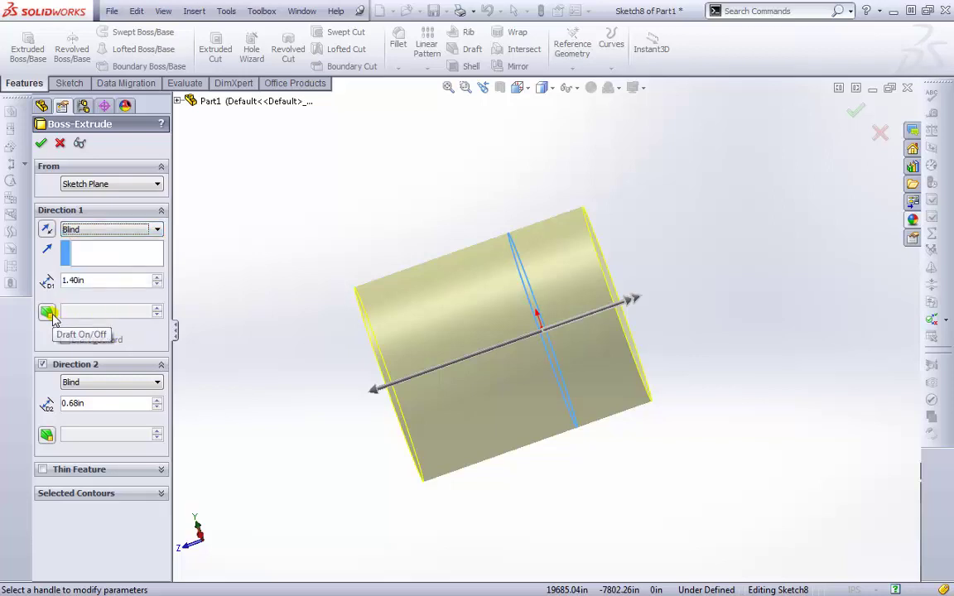
# - Try a draft on Direction 1 with the angle raised to 12 degrees, and turn the draft off again
pyautogui.click(49, 314)
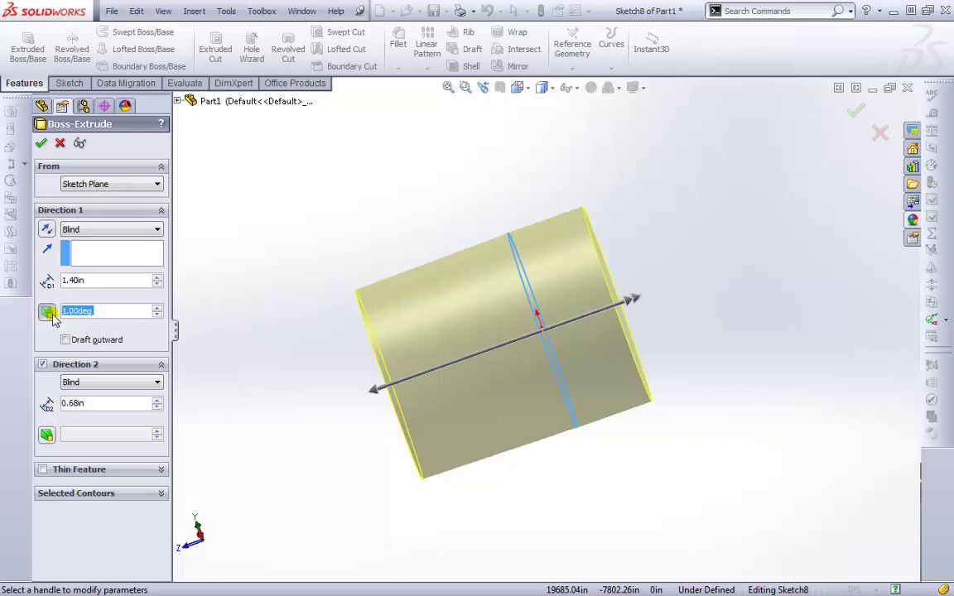
pyautogui.click(157, 307)
pyautogui.click(156, 307)
pyautogui.click(157, 307)
pyautogui.click(156, 307)
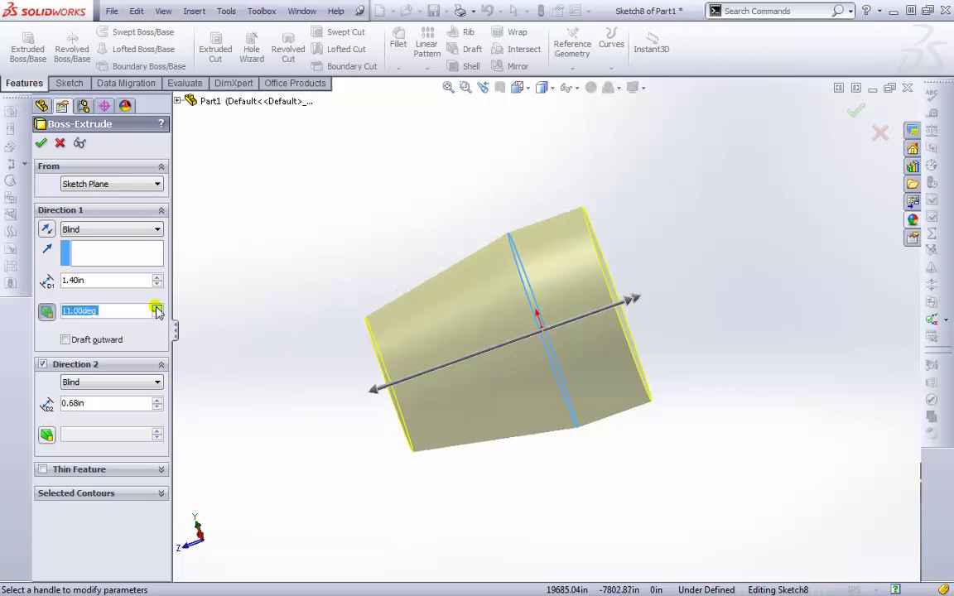
pyautogui.click(156, 307)
pyautogui.click(48, 314)
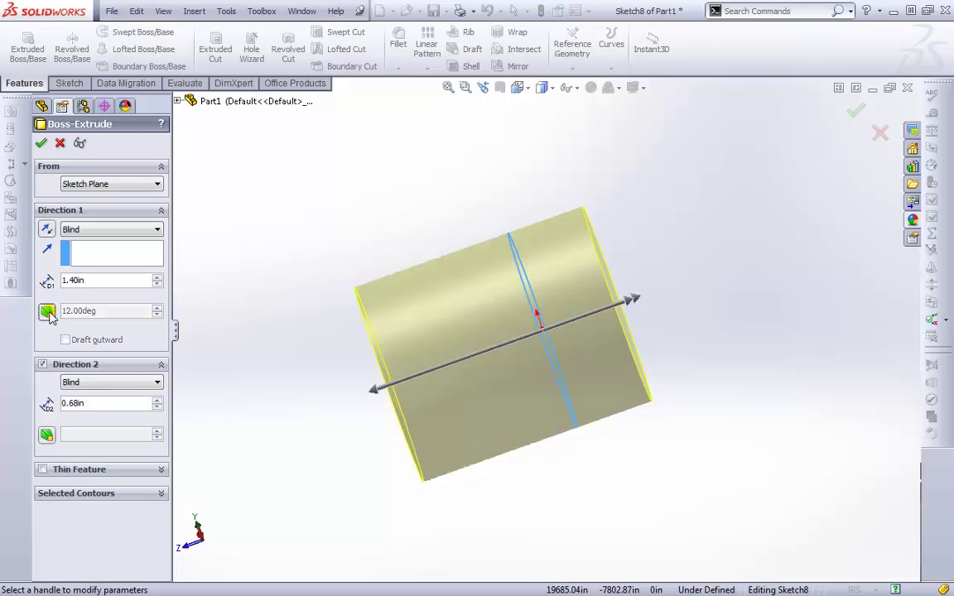
# - Try a one-direction thin feature with a 0.10 in wall on the extrusion, and turn it off again
pyautogui.moveTo(381, 355); pyautogui.dragTo(366, 356, button='middle')
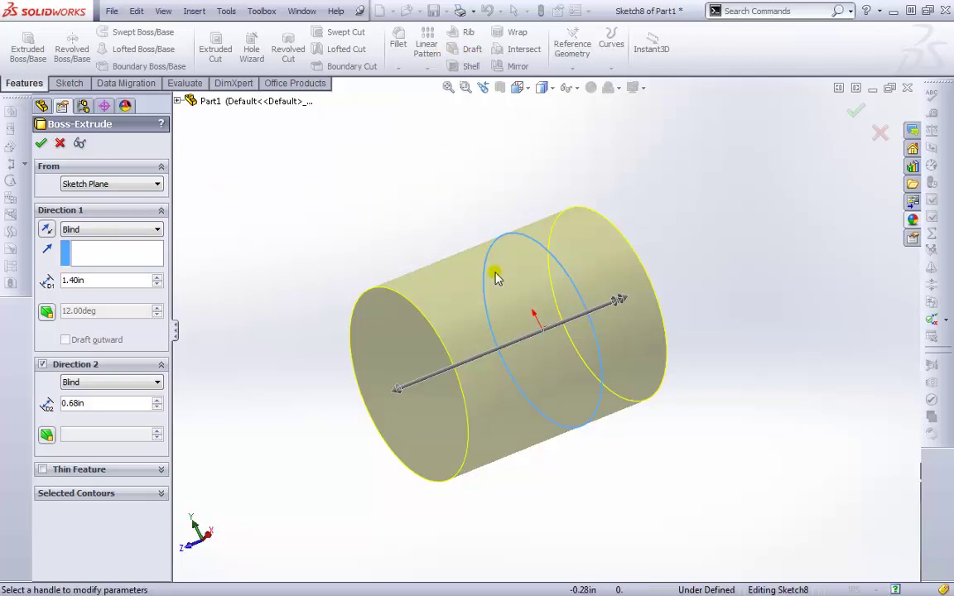
pyautogui.click(42, 470)
pyautogui.moveTo(251, 447); pyautogui.dragTo(607, 296, button='middle')
pyautogui.moveTo(424, 367); pyautogui.dragTo(494, 418, button='middle')
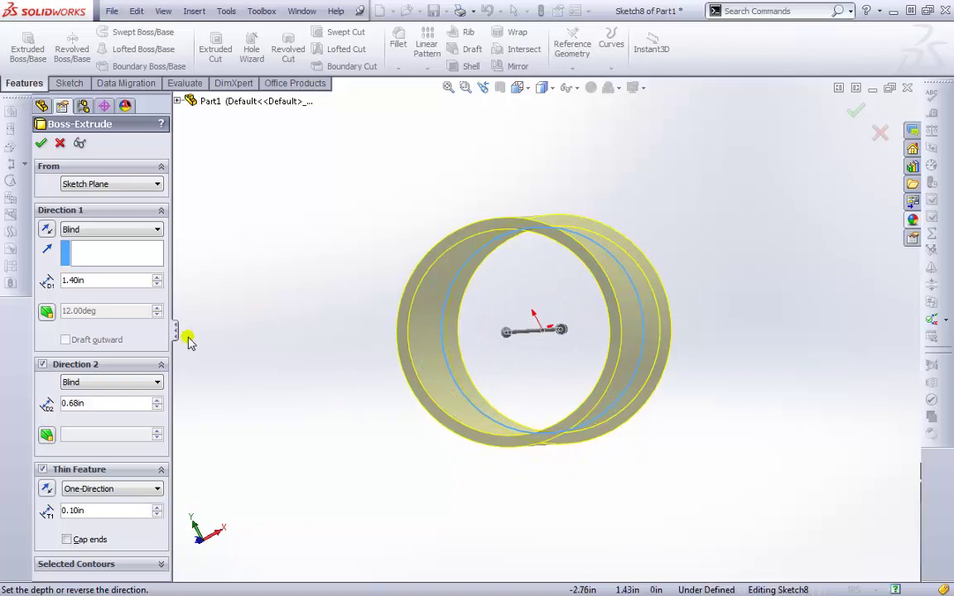
pyautogui.click(42, 469)
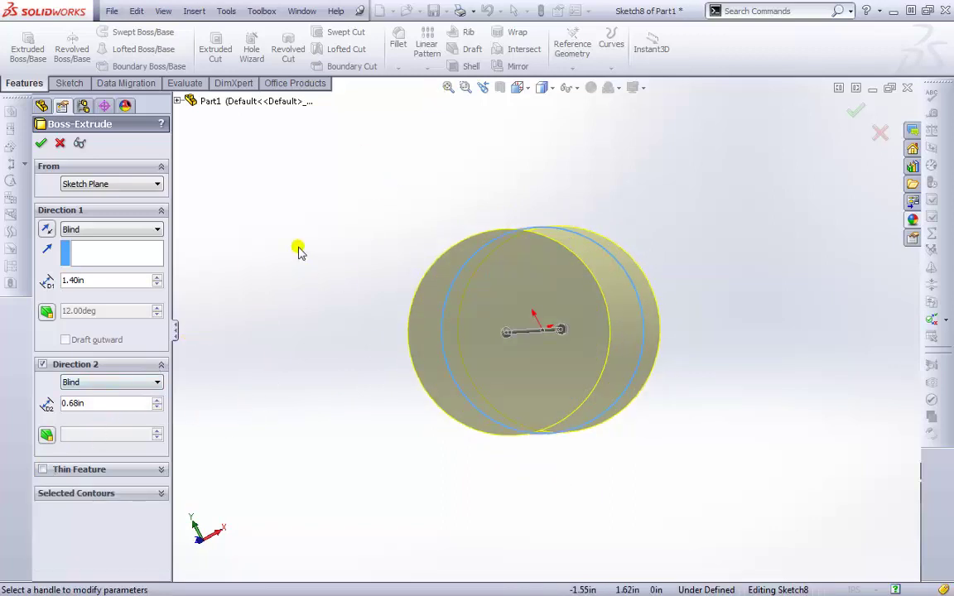
# - Cancel the boss extrusion and exit the circle sketch
pyautogui.click(60, 143)
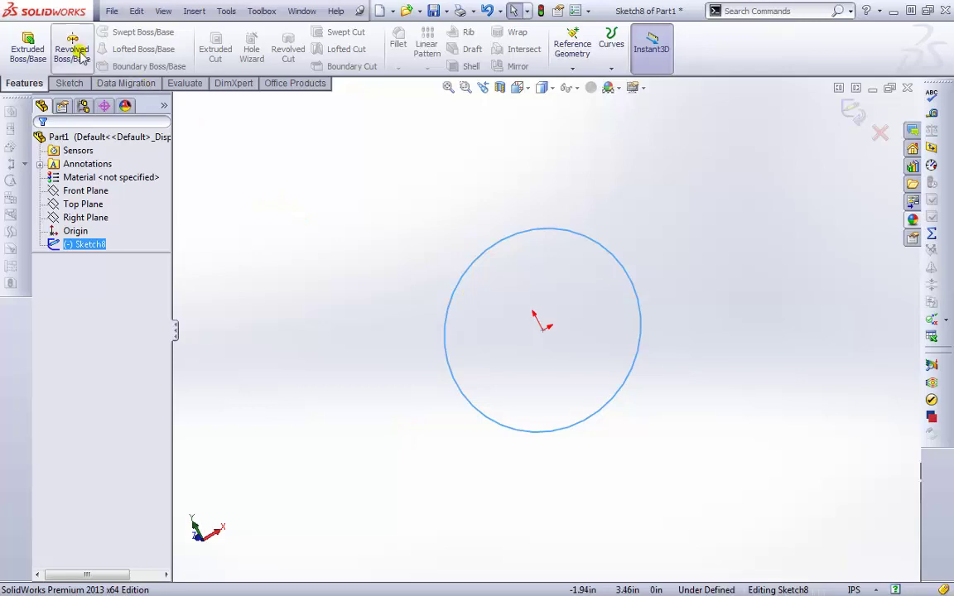
pyautogui.click(490, 314)
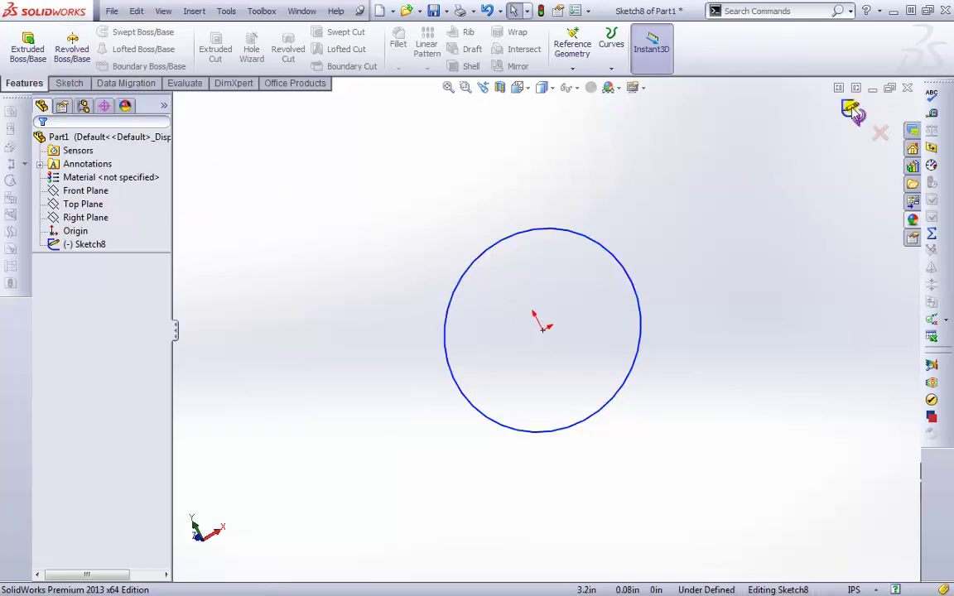
pyautogui.click(853, 113)
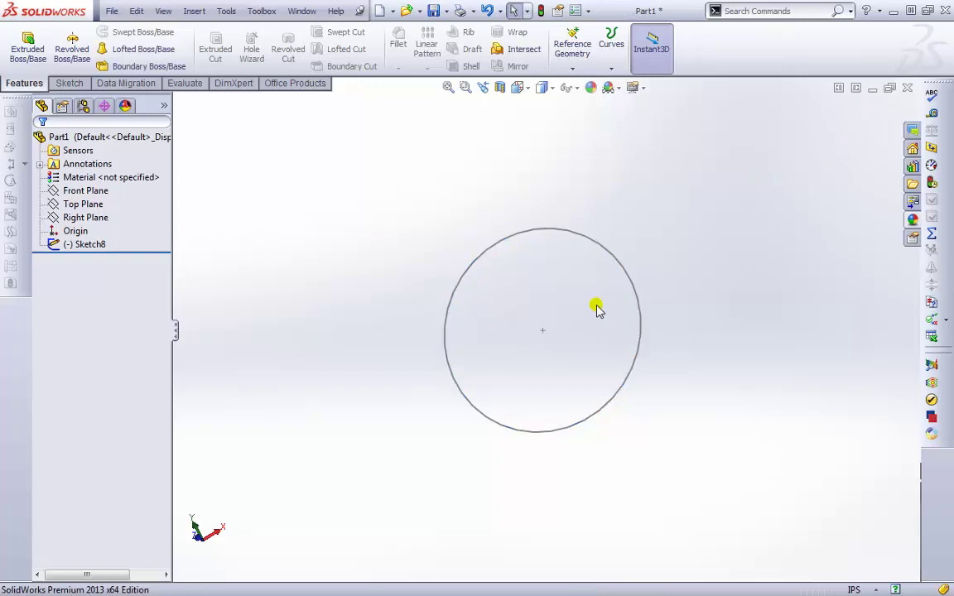
# - Start a new sketch on the Front Plane and enlarge the plane's displayed border well beyond the circle
pyautogui.click(93, 219)
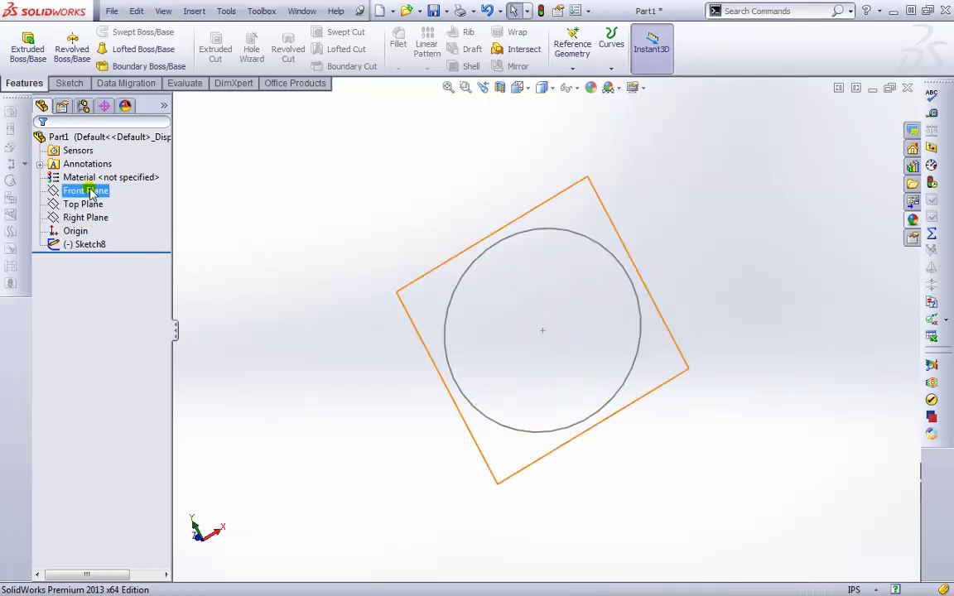
pyautogui.click(66, 191)
pyautogui.press('space')
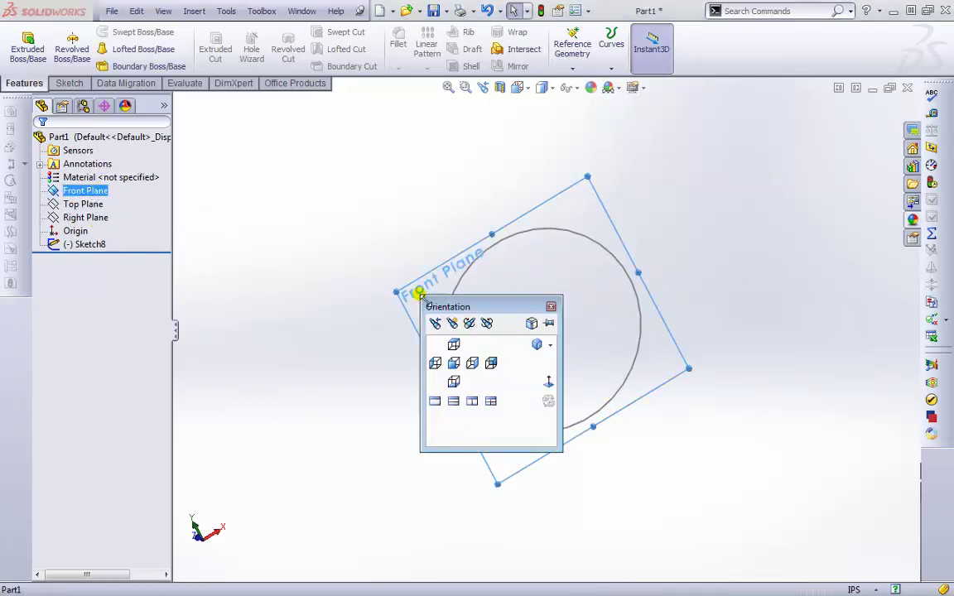
pyautogui.click(548, 381)
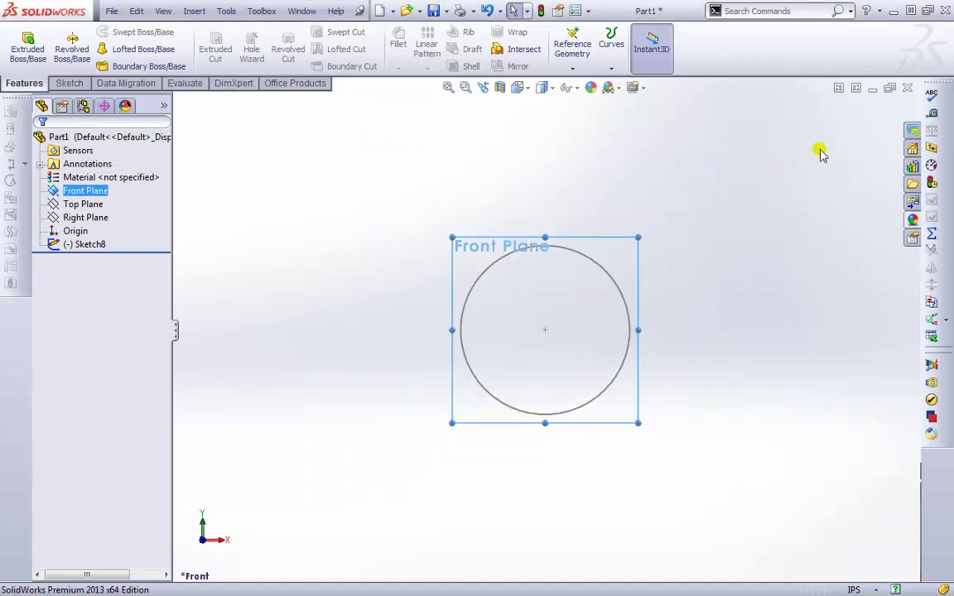
pyautogui.click(86, 194)
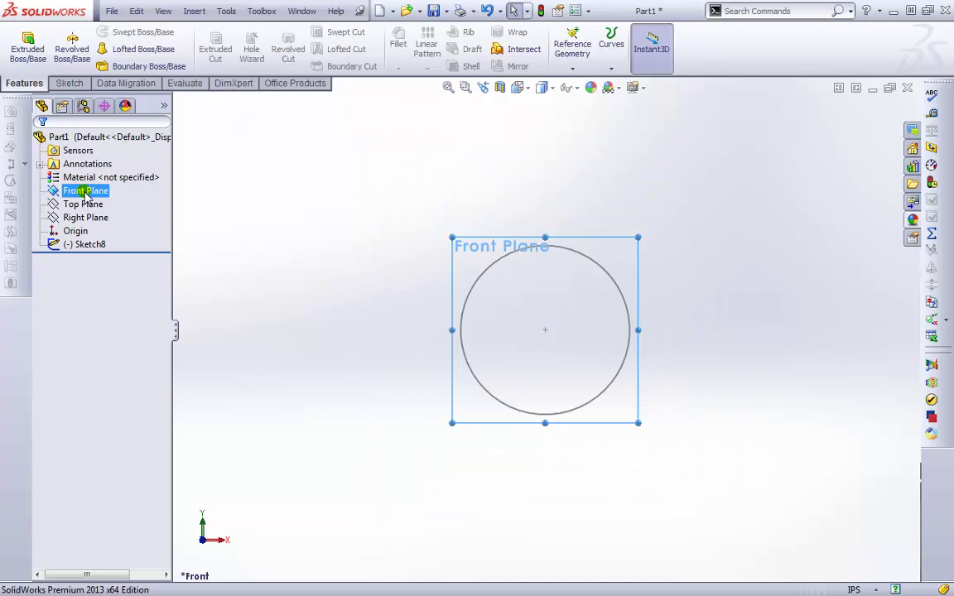
pyautogui.click(70, 83)
pyautogui.click(22, 43)
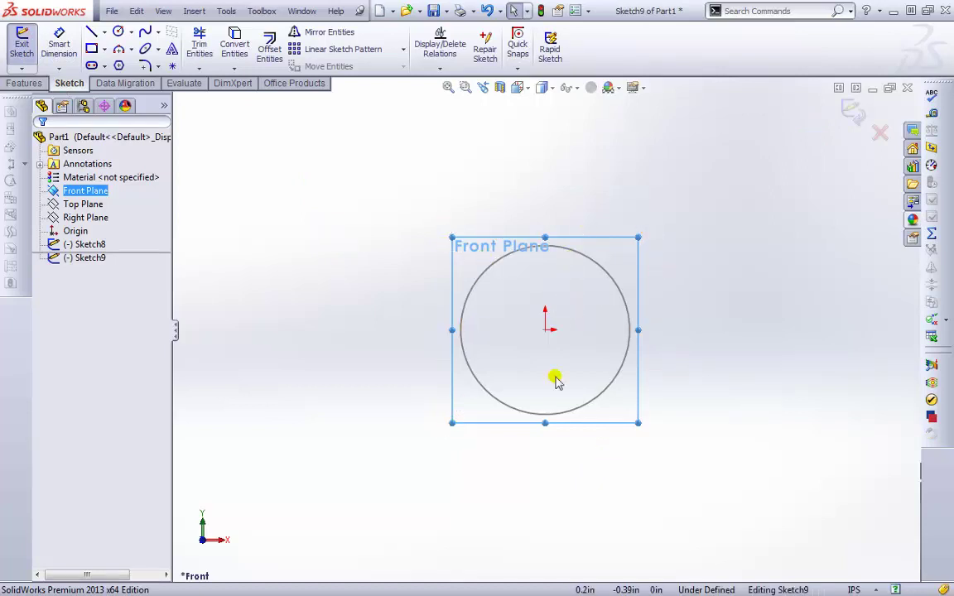
pyautogui.moveTo(452, 423); pyautogui.dragTo(213, 521)
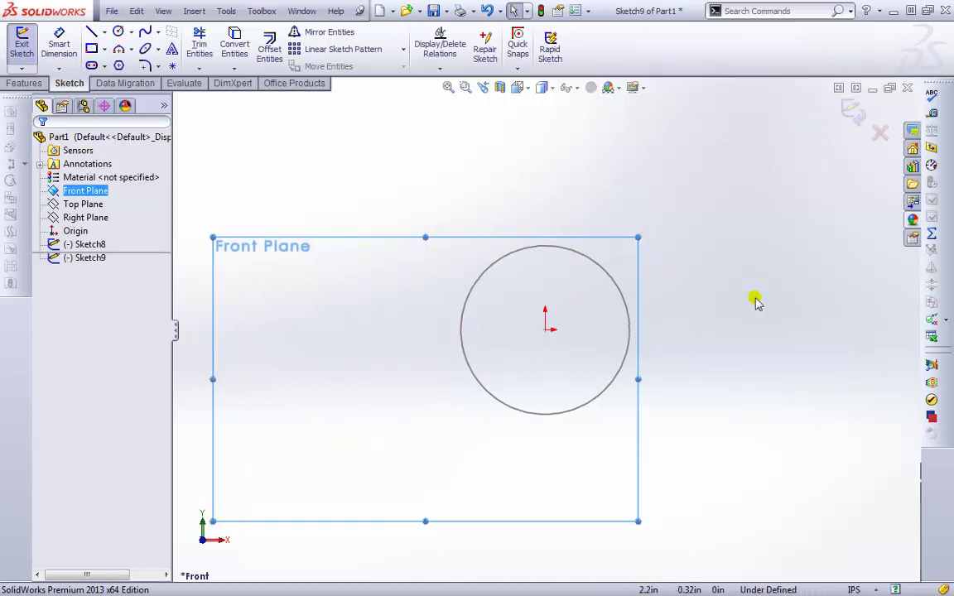
pyautogui.moveTo(637, 237); pyautogui.dragTo(828, 149)
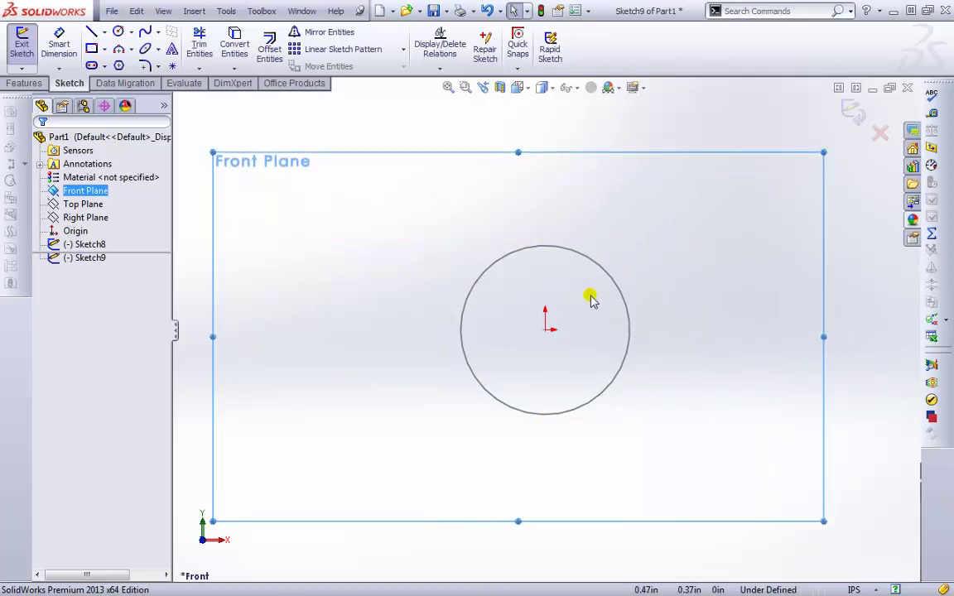
# - Sketch a nearly vertical line about 2.44 in long beside the circle, on its negative X side, and exit the sketch
pyautogui.moveTo(538, 133); pyautogui.dragTo(580, 150, button='middle')
pyautogui.press('s')
pyautogui.click(392, 281)
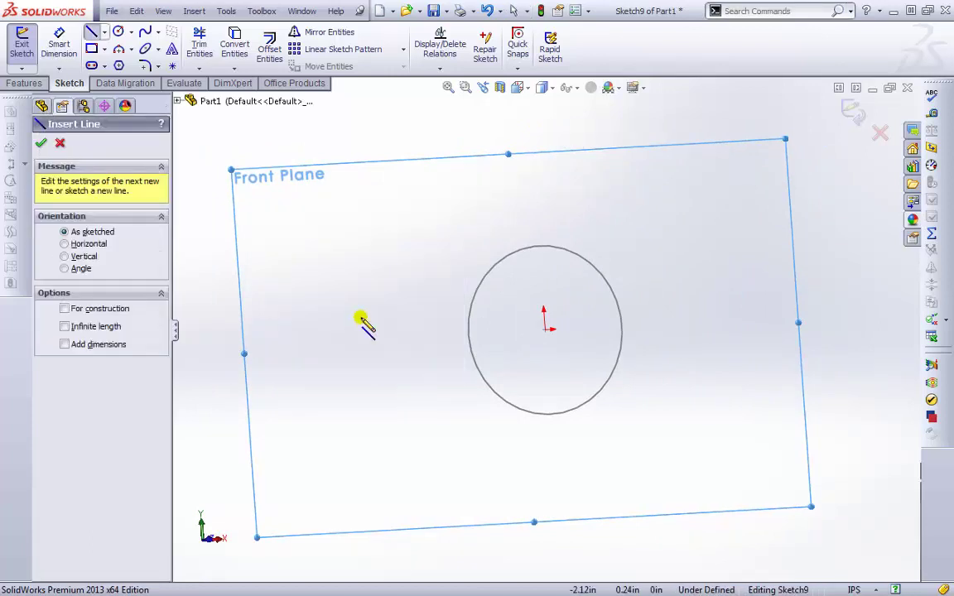
pyautogui.moveTo(373, 246); pyautogui.dragTo(380, 478)
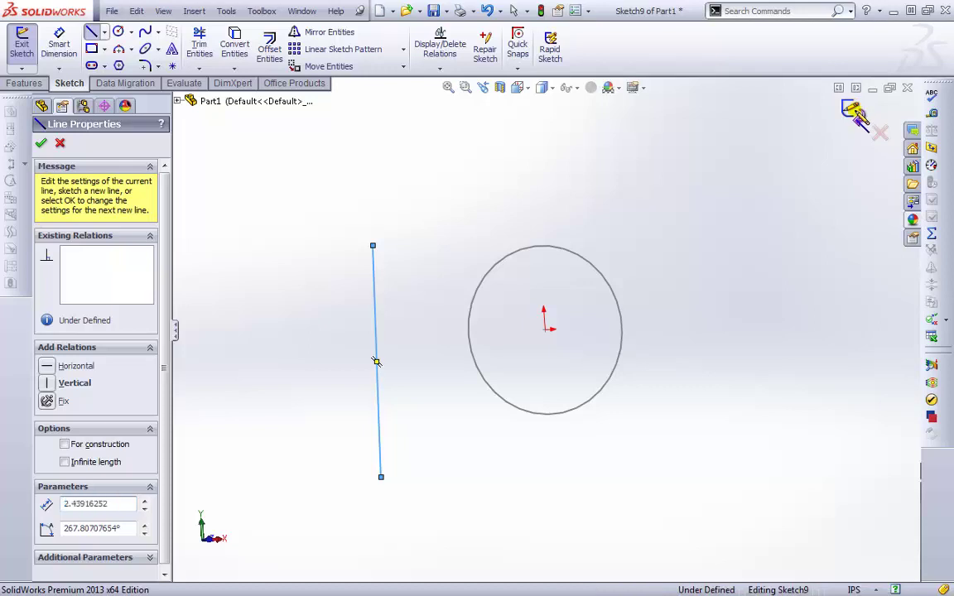
pyautogui.hotkey('ctrl', 'b')
pyautogui.click(412, 329)
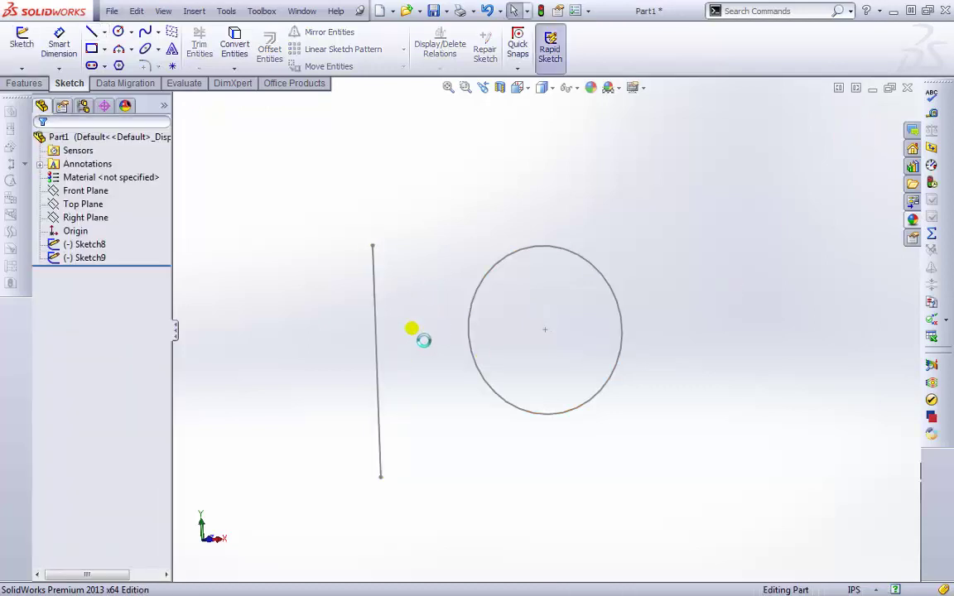
# - Reopen the line's sketch, add a Vertical relation to the line, and exit the sketch
pyautogui.click(375, 305)
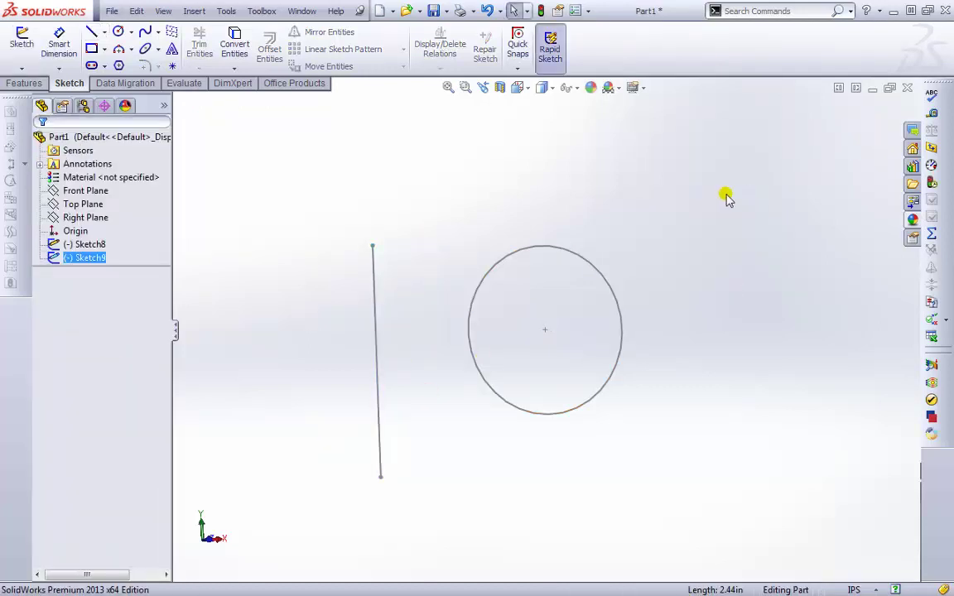
pyautogui.click(376, 310)
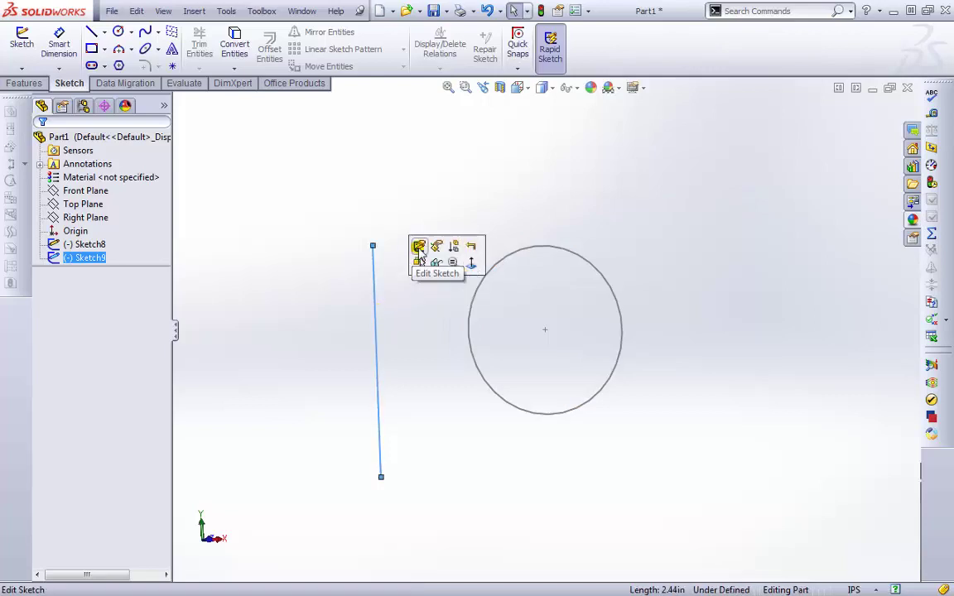
pyautogui.click(420, 252)
pyautogui.click(375, 298)
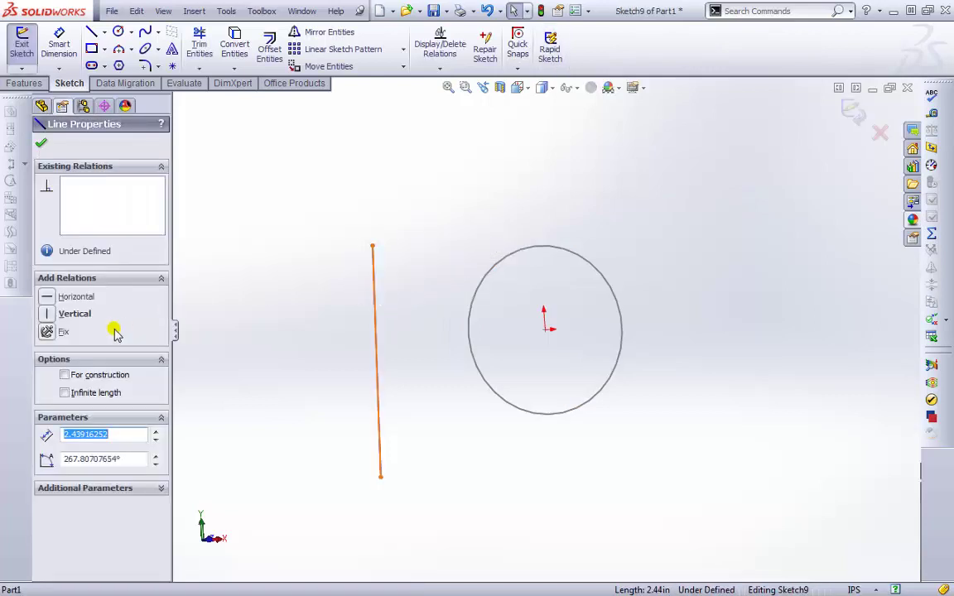
pyautogui.click(46, 316)
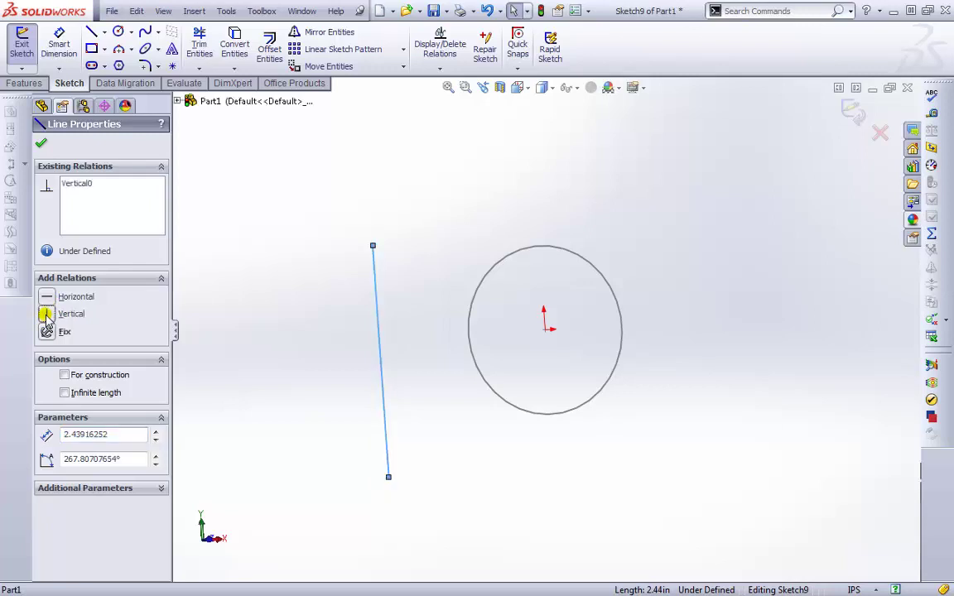
pyautogui.click(853, 110)
pyautogui.press('space')
pyautogui.click(696, 471)
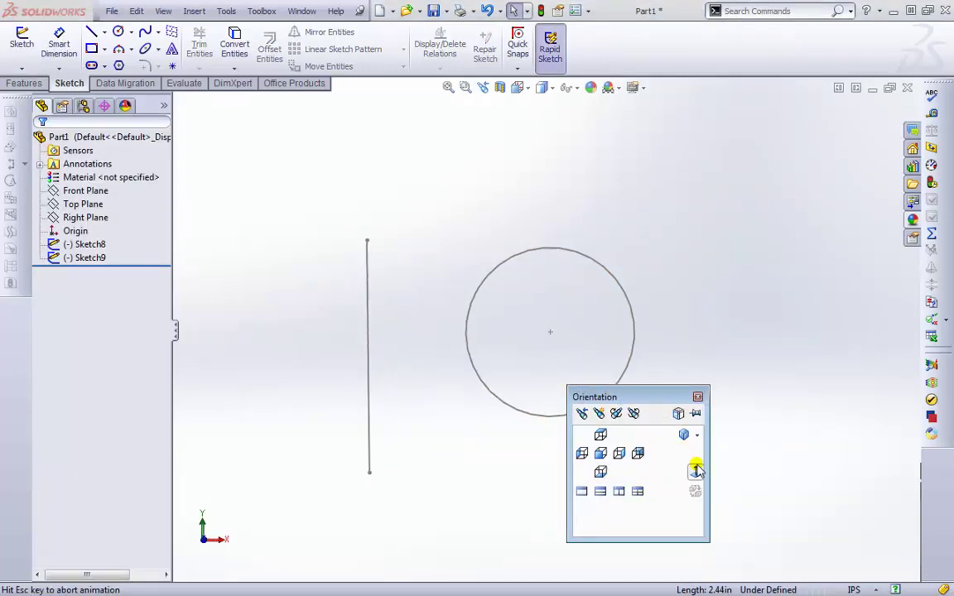
# - Set up a Revolved Boss/Base with the circle sketch as profile and the vertical line as axis of revolution
pyautogui.click(25, 84)
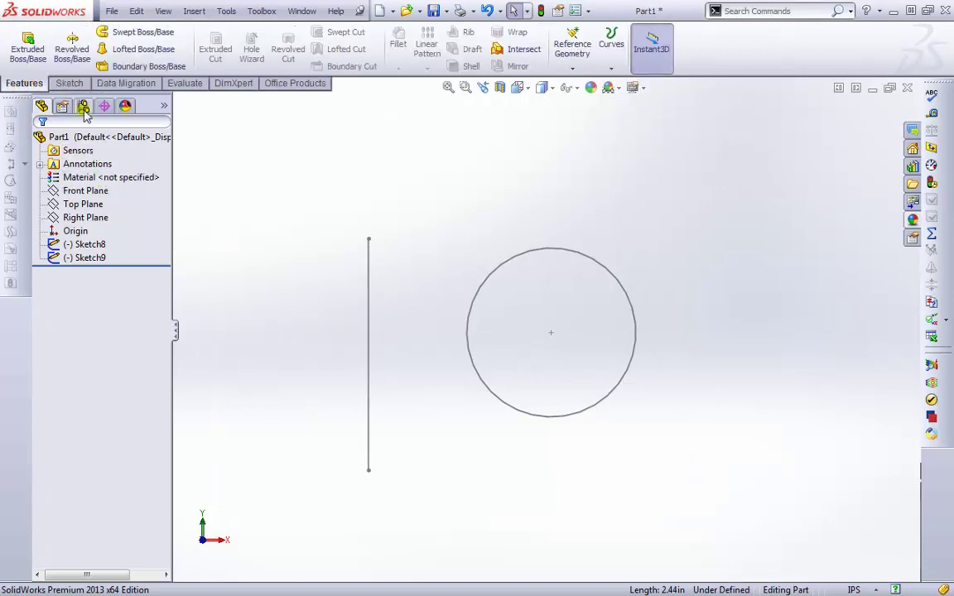
pyautogui.click(72, 49)
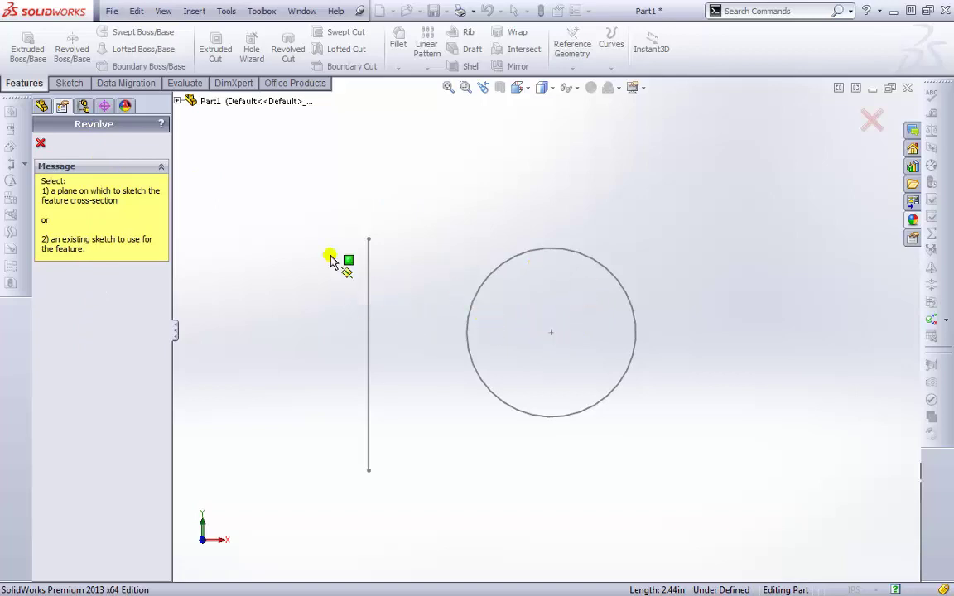
pyautogui.click(186, 101)
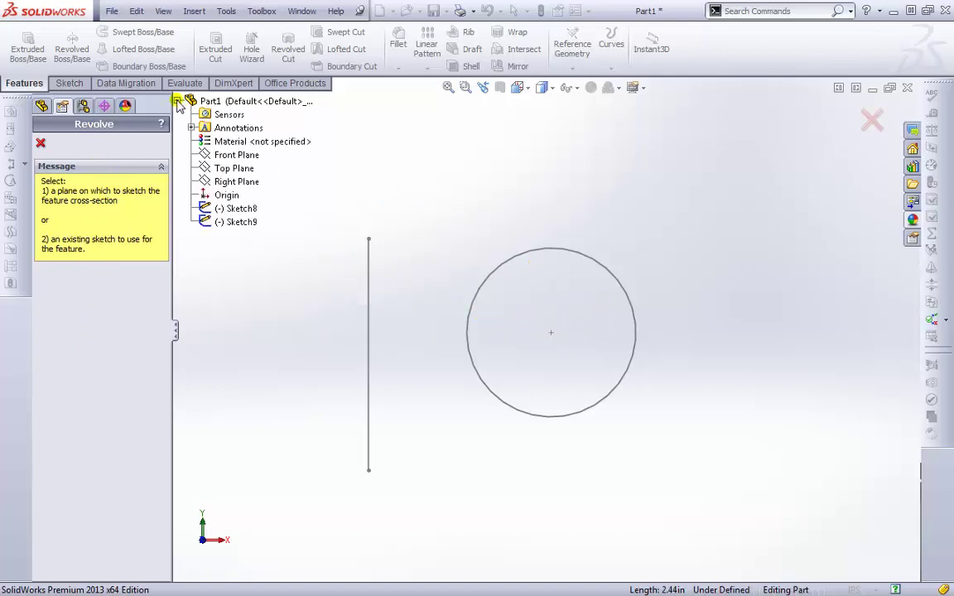
pyautogui.click(225, 208)
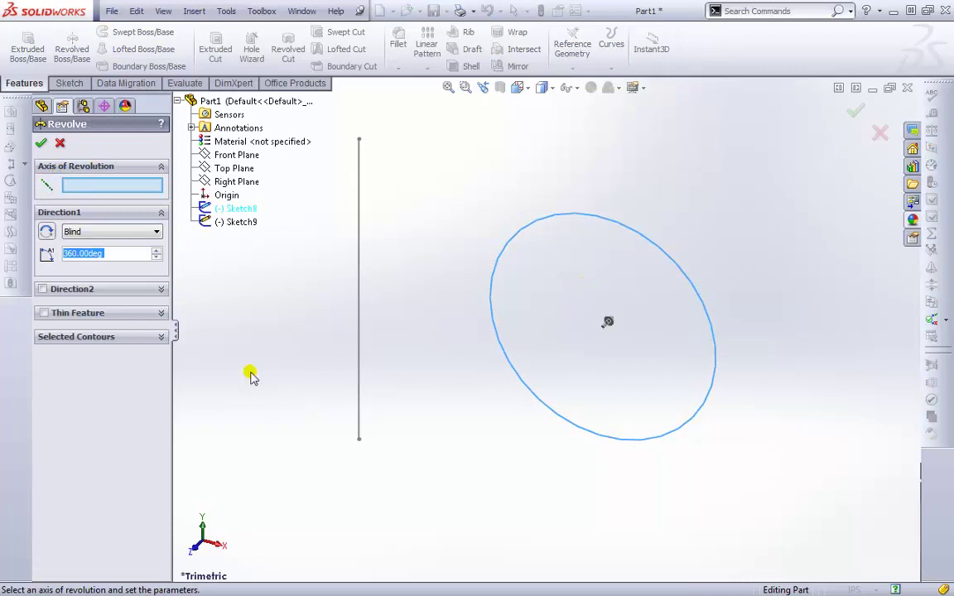
pyautogui.click(361, 229)
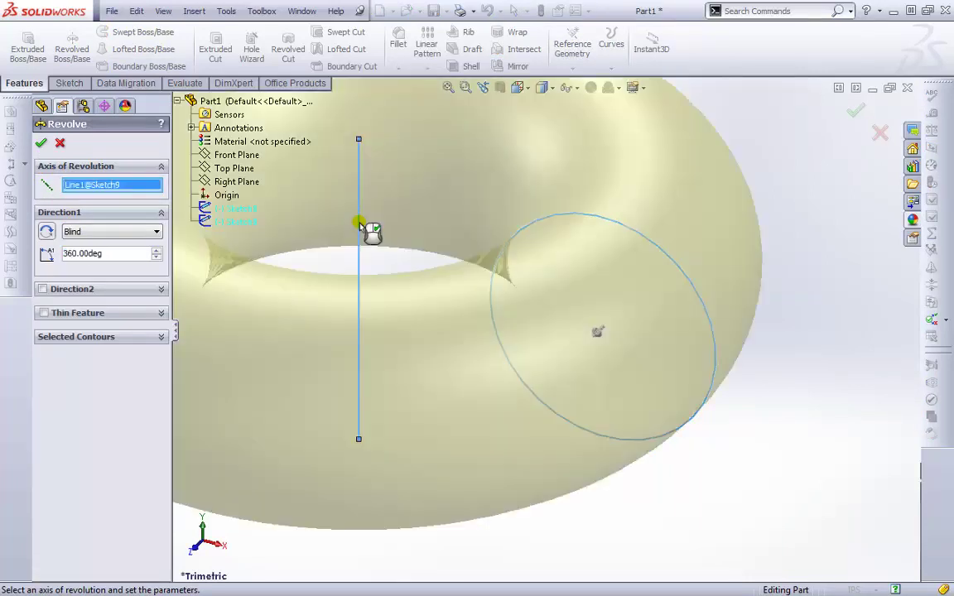
pyautogui.scroll(5, 501, 348)
pyautogui.moveTo(547, 386); pyautogui.dragTo(616, 398, button='middle')
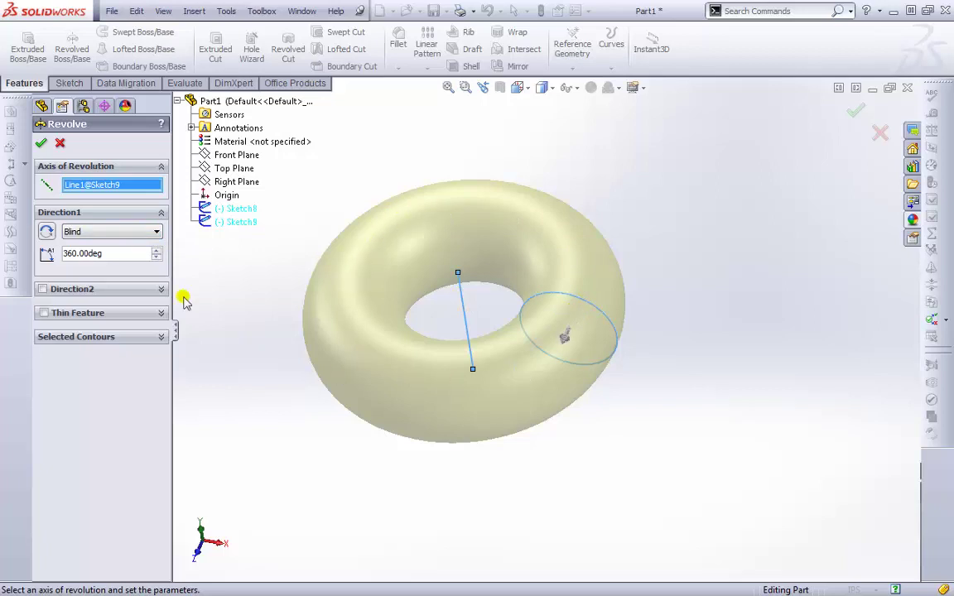
# - Set the Direction 1 revolve angle to 90 degrees
pyautogui.click(156, 258)
pyautogui.click(156, 257)
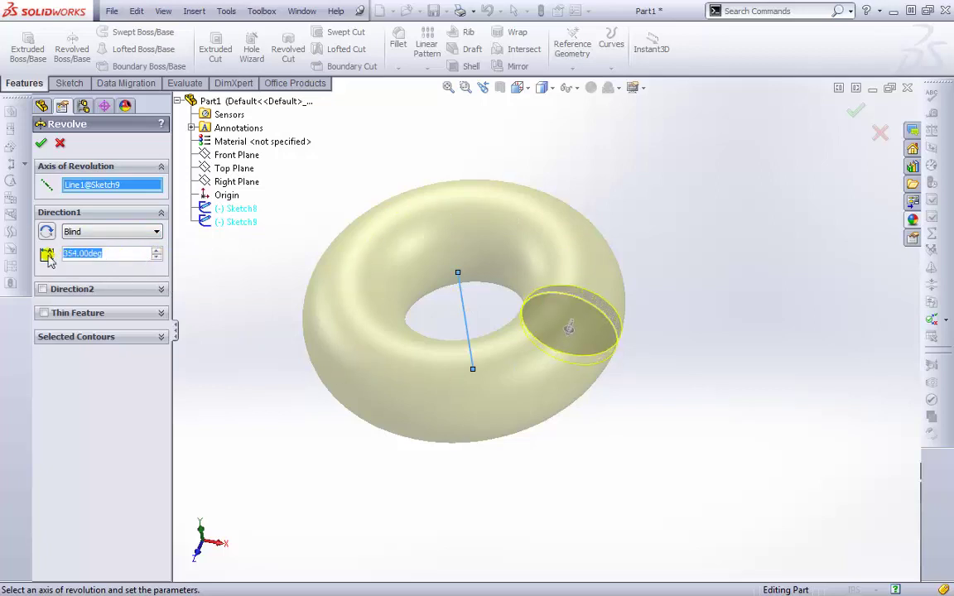
pyautogui.write('90')
pyautogui.press('Return')
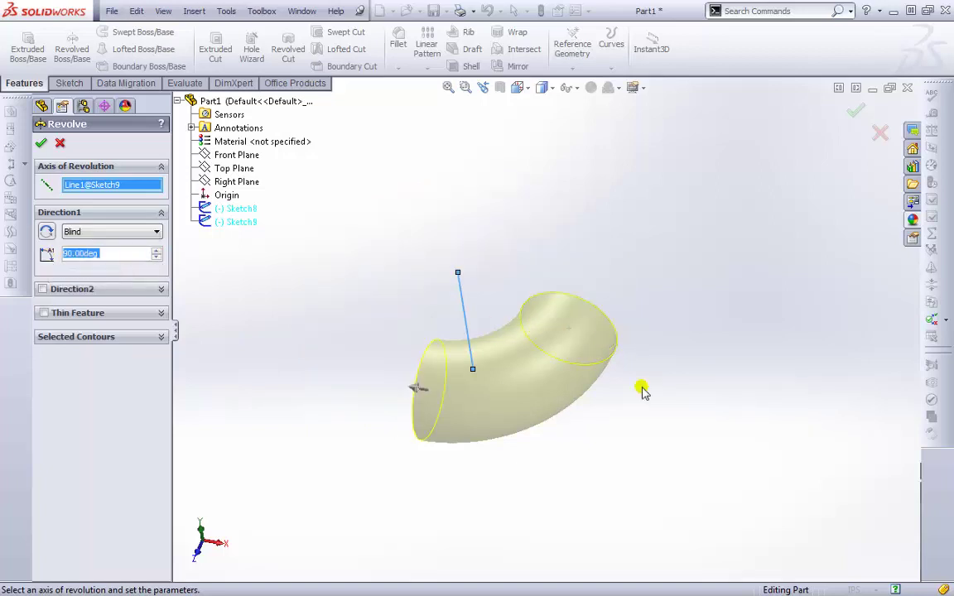
pyautogui.moveTo(644, 392); pyautogui.dragTo(645, 497, button='middle')
pyautogui.moveTo(555, 454); pyautogui.dragTo(408, 428, button='middle')
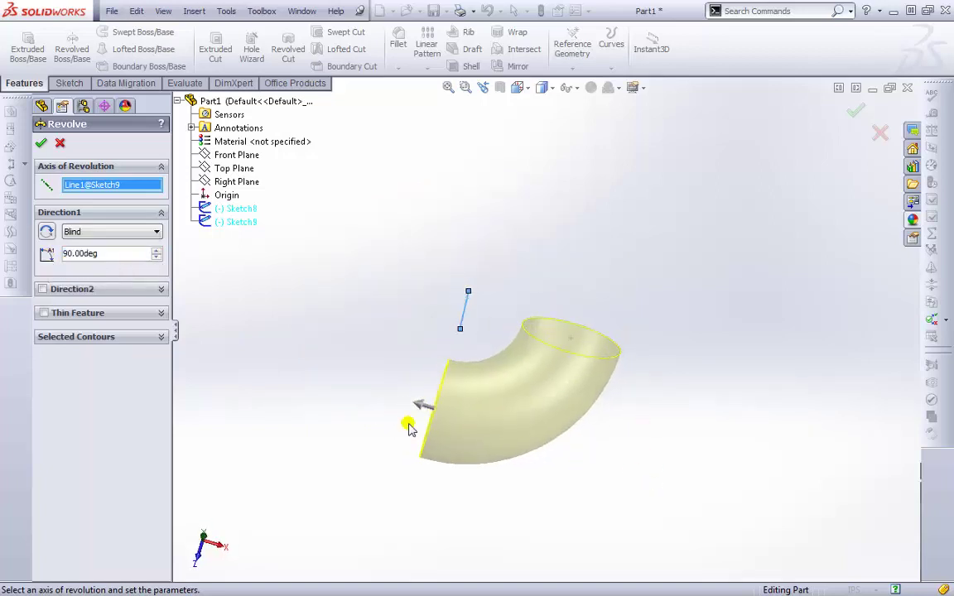
# - Set the revolve's Direction 1 type to Mid Plane and enable a one-direction thin feature with a 0.10 in wall
pyautogui.click(154, 232)
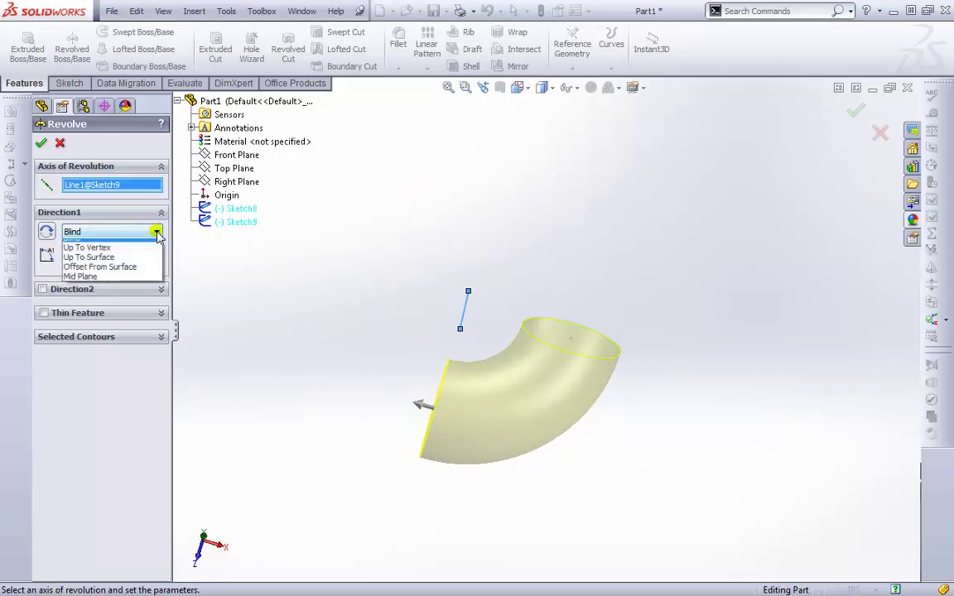
pyautogui.click(122, 284)
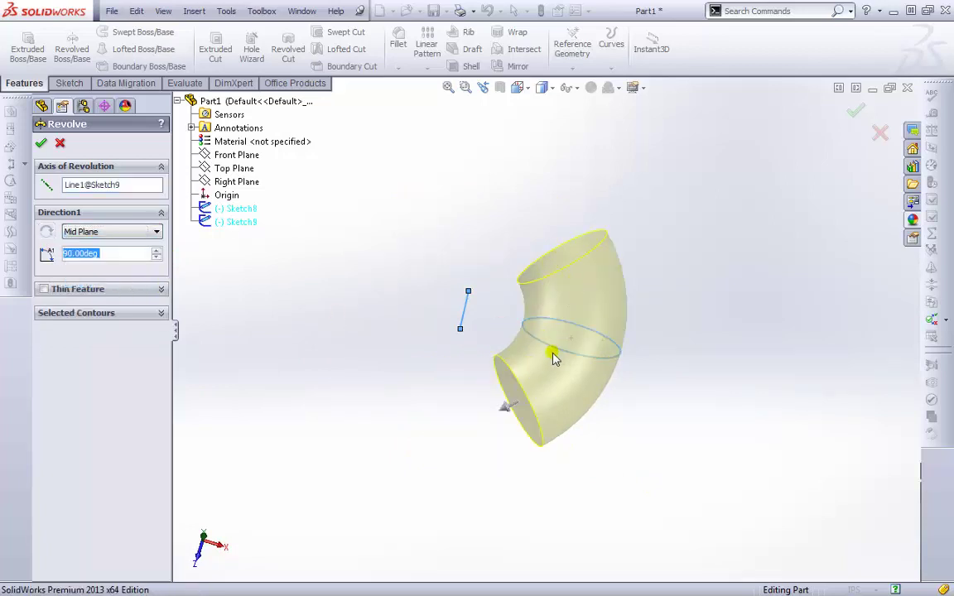
pyautogui.click(43, 289)
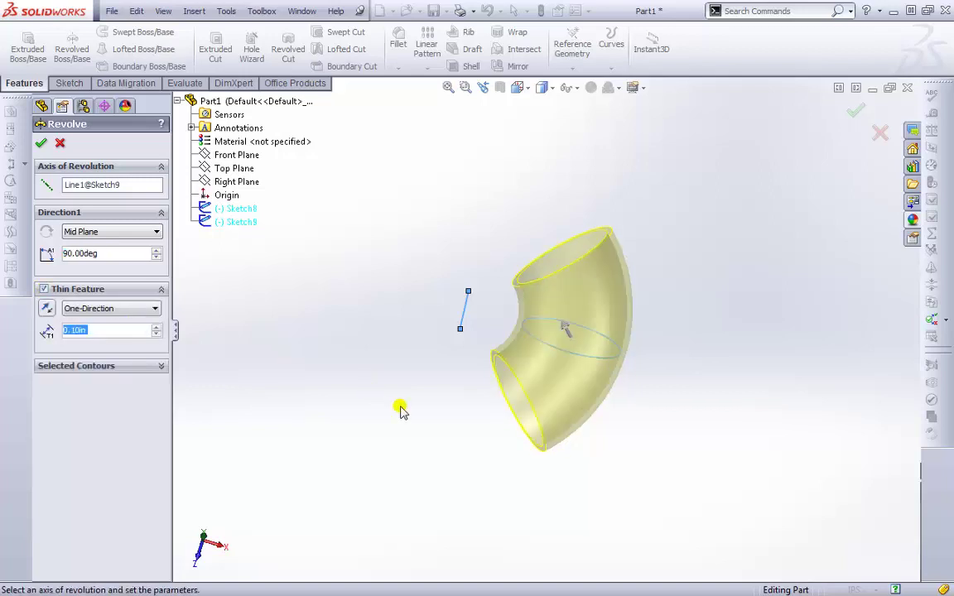
pyautogui.moveTo(399, 407); pyautogui.dragTo(523, 335, button='middle')
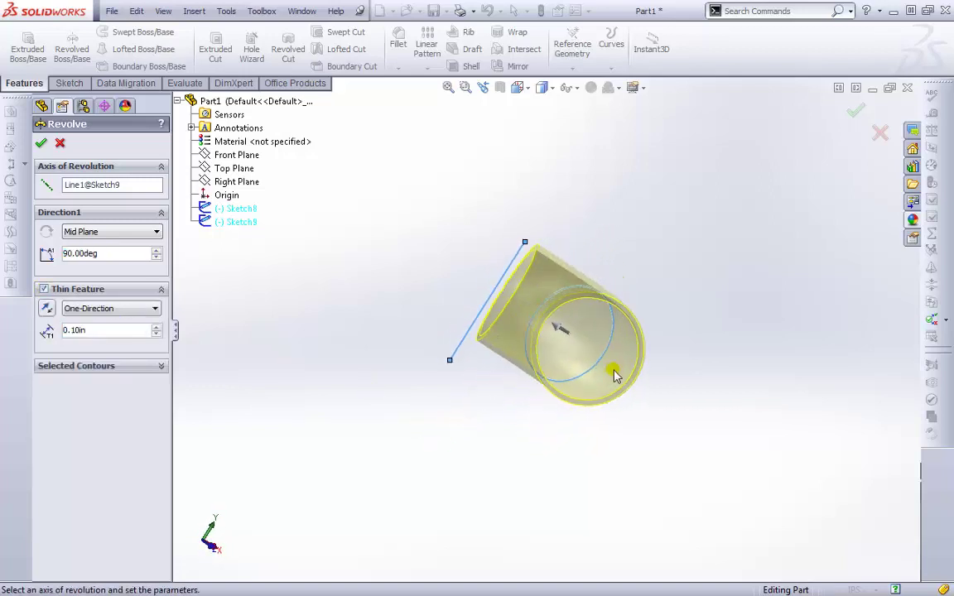
pyautogui.moveTo(481, 387); pyautogui.dragTo(418, 368, button='middle')
# - Review the revolve's Direction 1 type options and cancel the Revolved Boss/Base without creating it
pyautogui.click(133, 234)
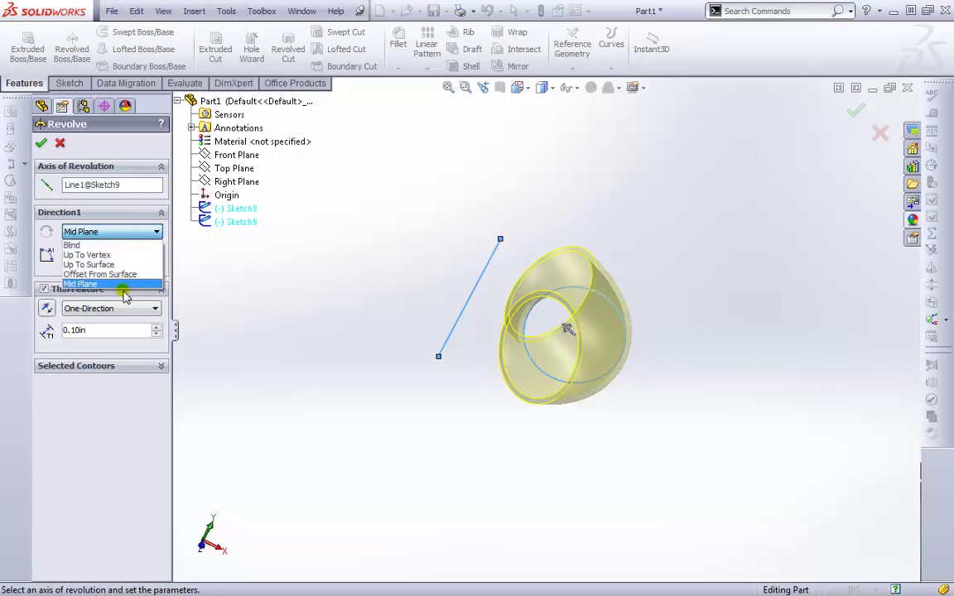
pyautogui.click(157, 233)
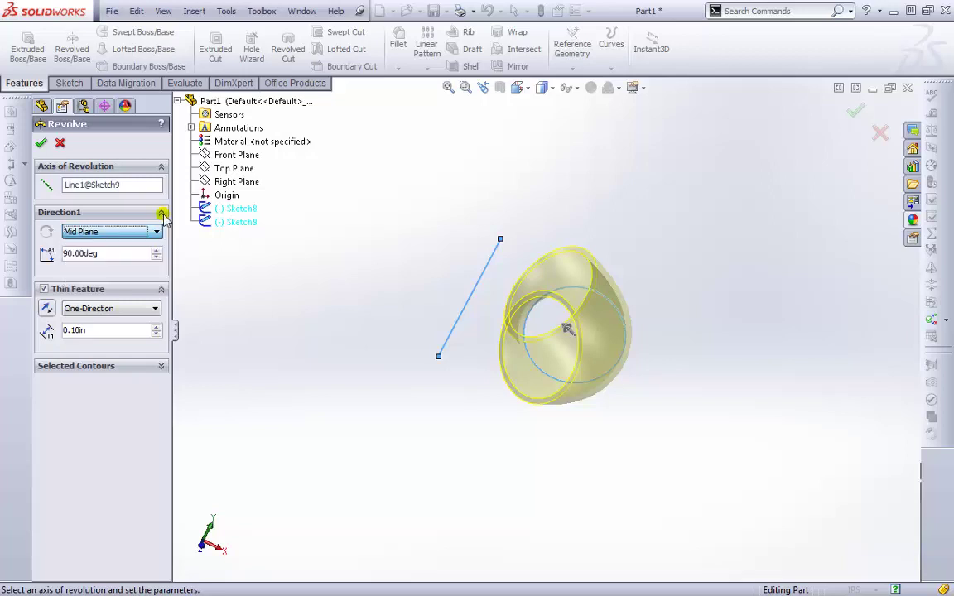
pyautogui.click(60, 143)
pyautogui.moveTo(622, 439)
pyautogui.mouseDown(button='middle')
pyautogui.moveTo(605, 430)
pyautogui.moveTo(623, 429)
pyautogui.mouseUp(button='middle')
pyautogui.scroll(-3, 511, 351)
pyautogui.scroll(4, 488, 327)
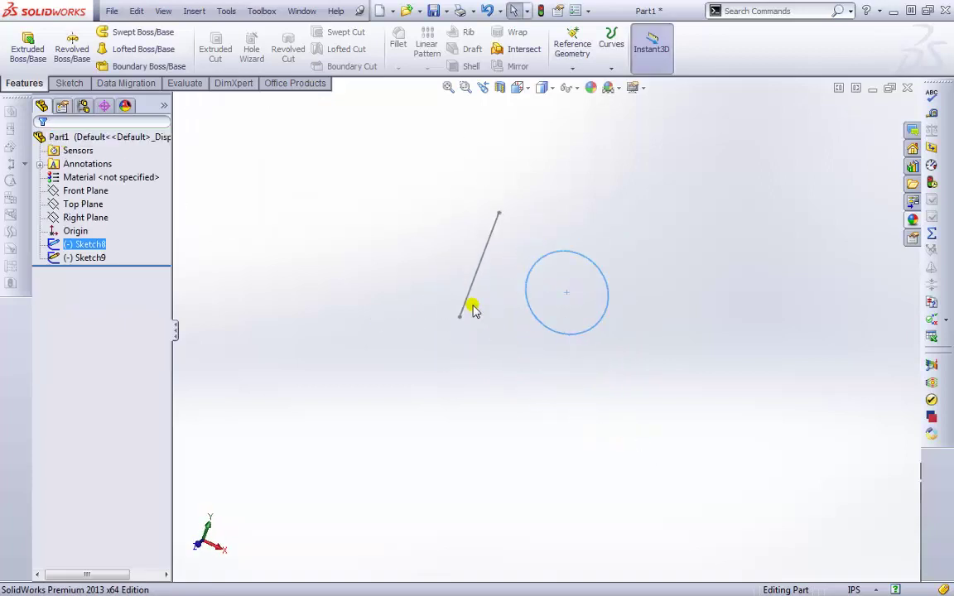
# - Delete the sketch containing the vertical line, keeping the circle sketch
pyautogui.click(481, 260)
pyautogui.click(100, 259)
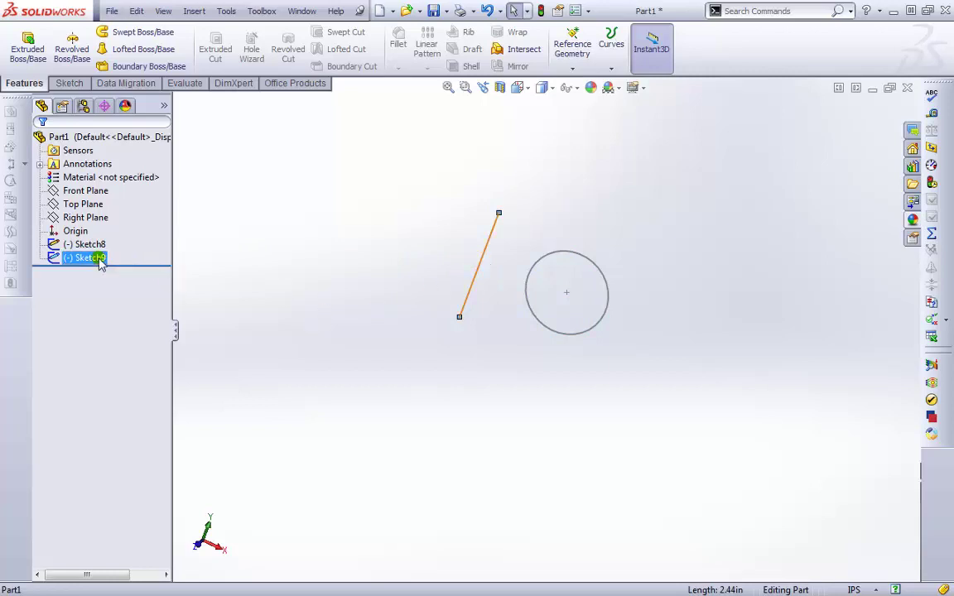
pyautogui.press('Delete')
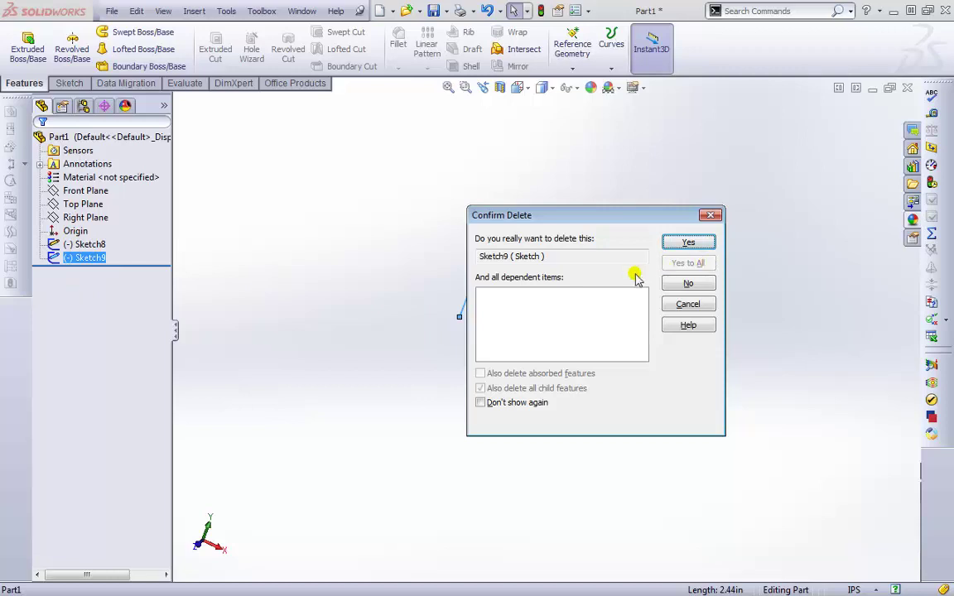
pyautogui.click(690, 243)
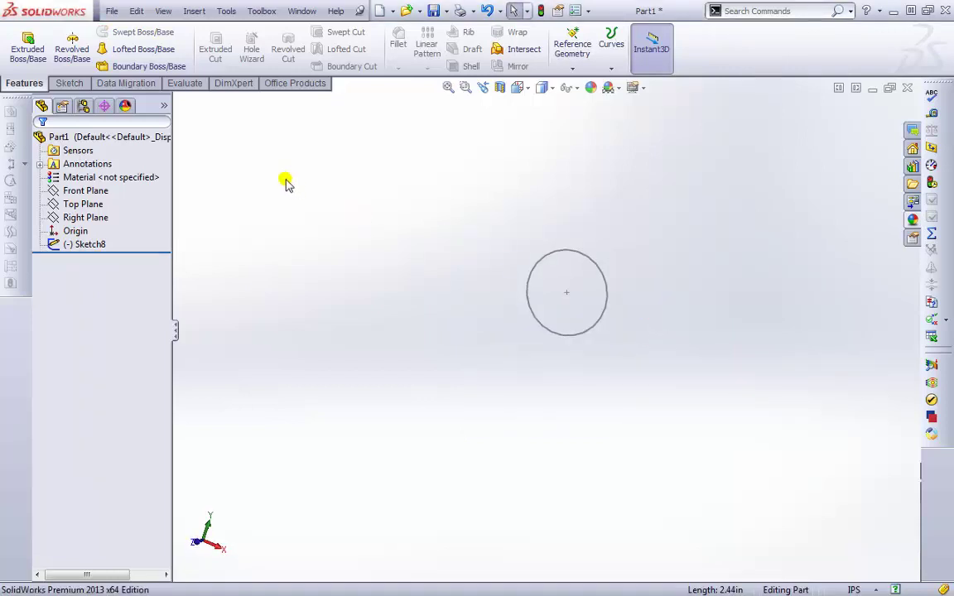
# - Open the Lofted Boss/Base settings to examine the profile and guide curve inputs, and close them without creating a loft
pyautogui.click(150, 52)
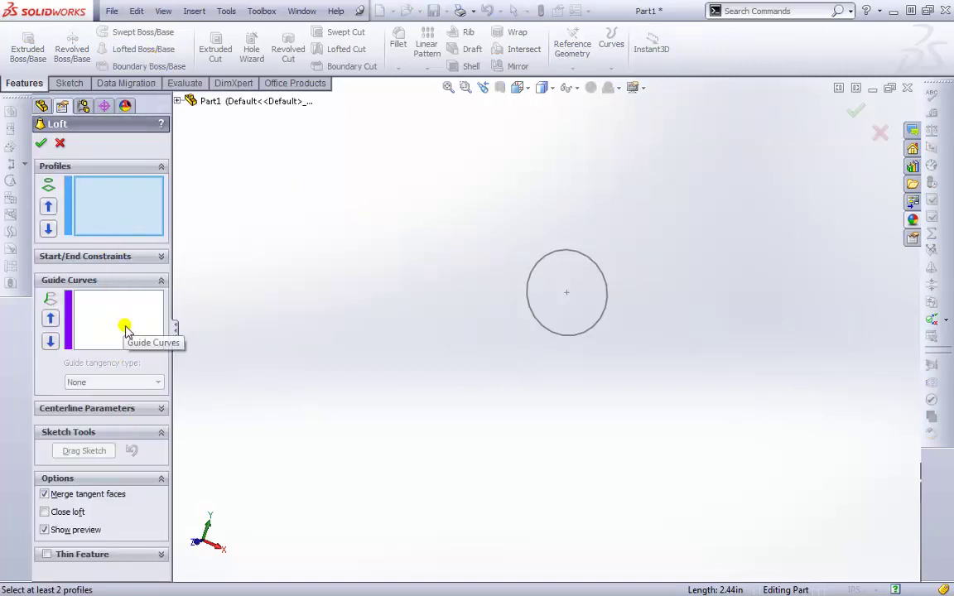
pyautogui.click(63, 145)
pyautogui.moveTo(464, 381); pyautogui.dragTo(627, 443, button='middle')
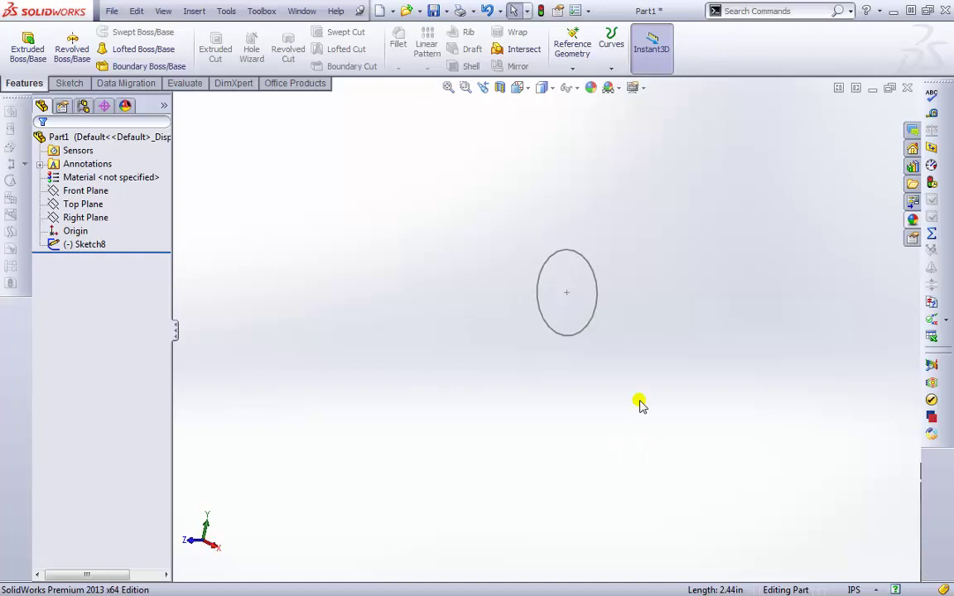
# - Show the Front Plane in the graphics area
pyautogui.click(84, 193)
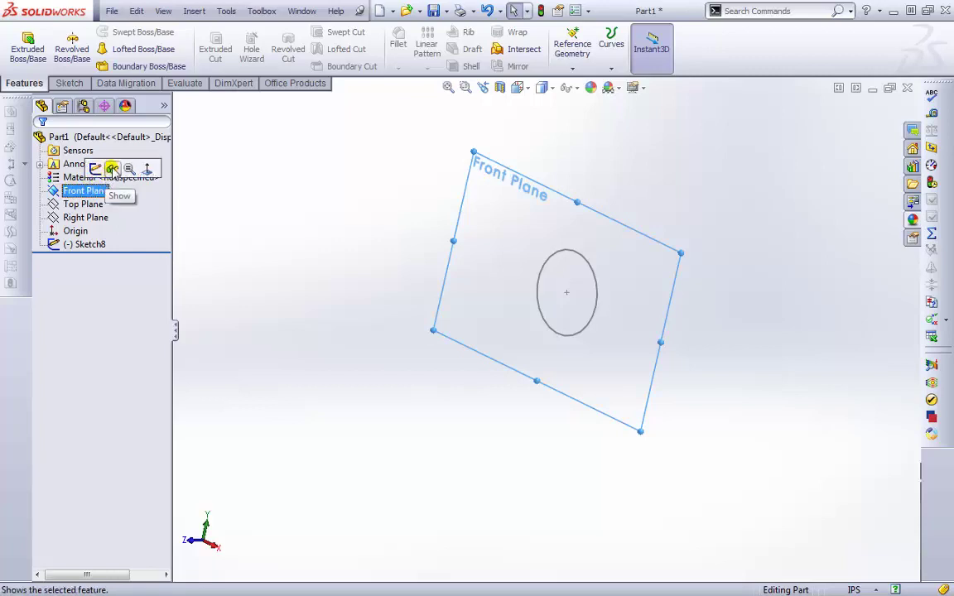
pyautogui.click(113, 169)
pyautogui.click(633, 463)
pyautogui.moveTo(633, 463); pyautogui.dragTo(691, 479, button='middle')
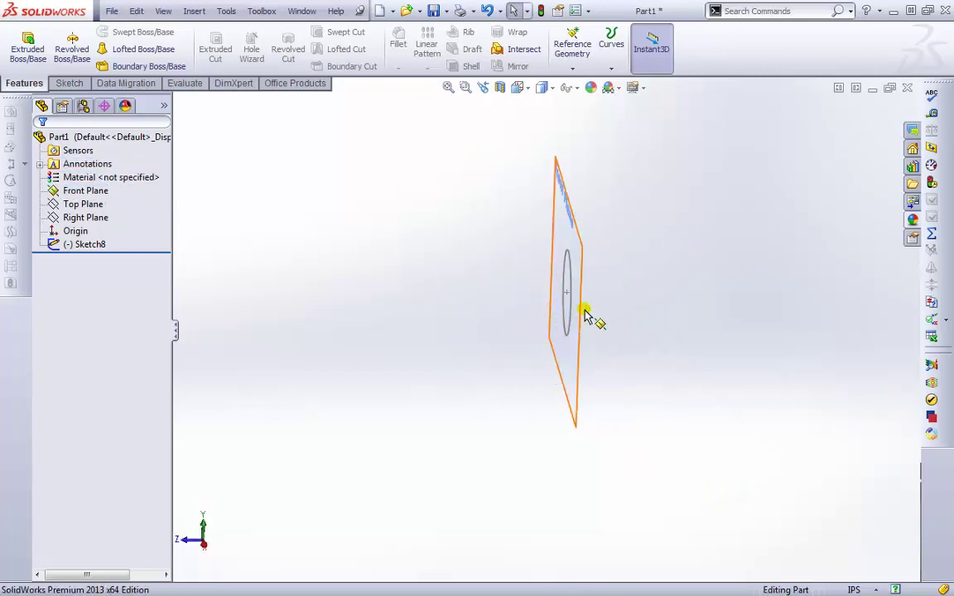
pyautogui.moveTo(485, 364)
pyautogui.mouseDown(button='middle')
pyautogui.moveTo(603, 291)
pyautogui.moveTo(673, 392)
pyautogui.moveTo(577, 317)
pyautogui.mouseUp(button='middle')
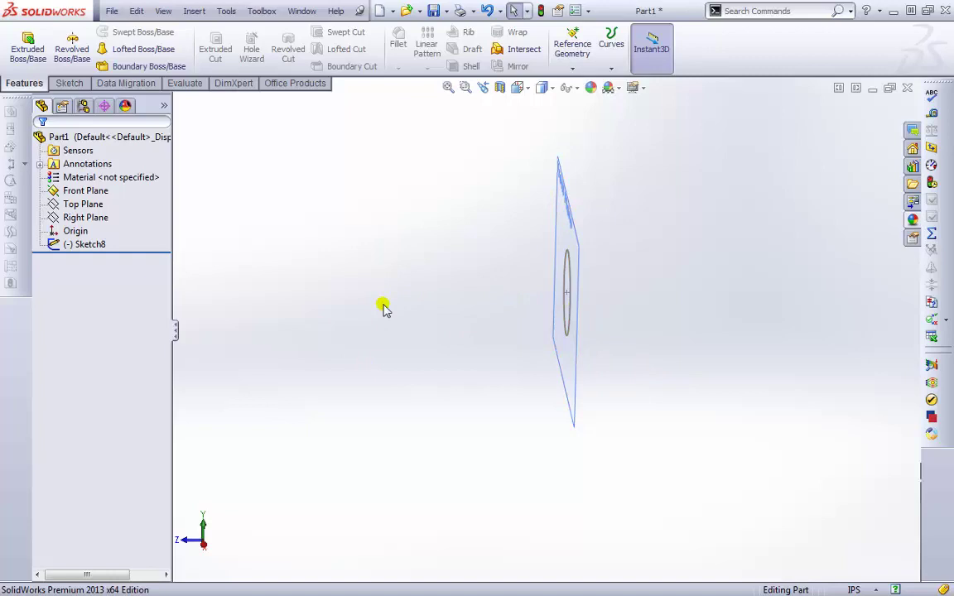
pyautogui.moveTo(554, 316)
pyautogui.mouseDown(button='middle')
pyautogui.moveTo(592, 313)
pyautogui.moveTo(564, 310)
pyautogui.moveTo(567, 300)
pyautogui.mouseUp(button='middle')
pyautogui.moveTo(359, 290); pyautogui.dragTo(377, 294, button='middle')
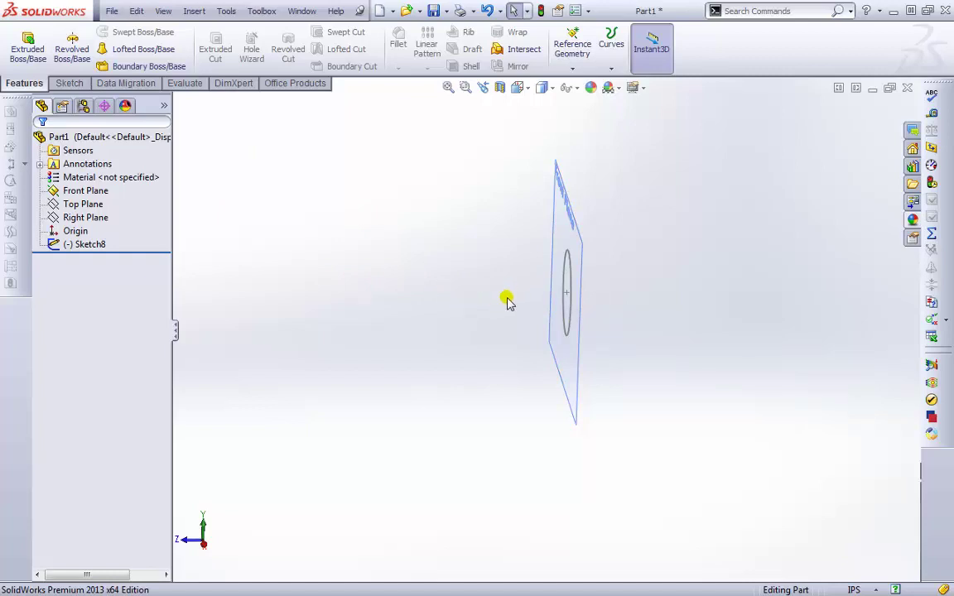
pyautogui.moveTo(508, 303)
pyautogui.mouseDown(button='middle')
pyautogui.moveTo(527, 306)
pyautogui.moveTo(504, 296)
pyautogui.mouseUp(button='middle')
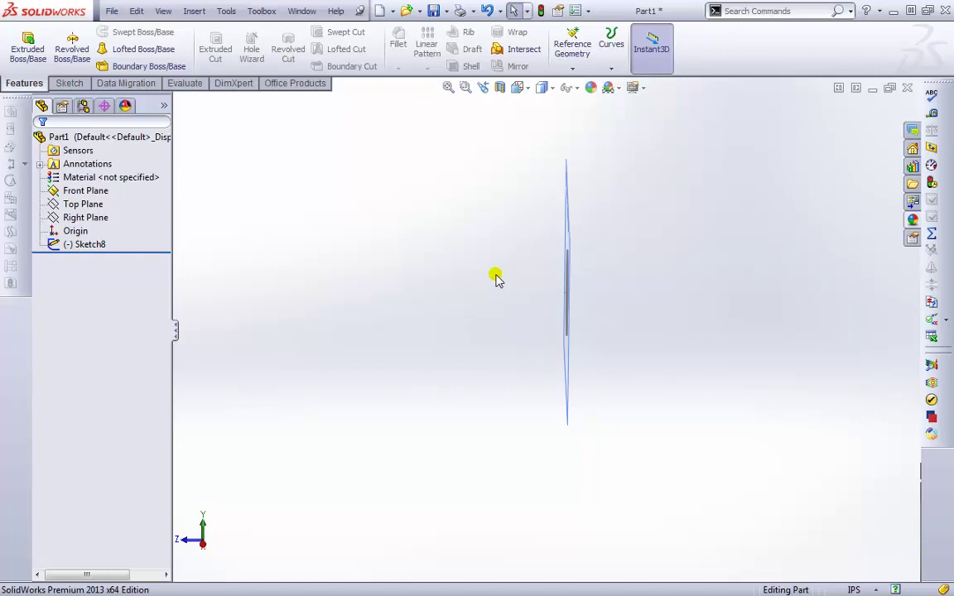
pyautogui.moveTo(495, 279); pyautogui.dragTo(507, 282, button='middle')
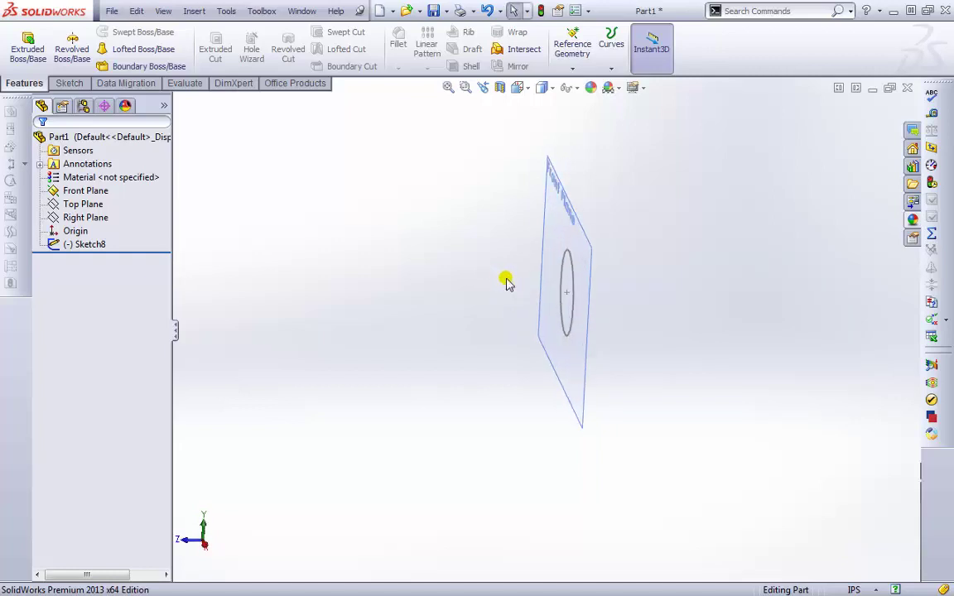
pyautogui.click(587, 259)
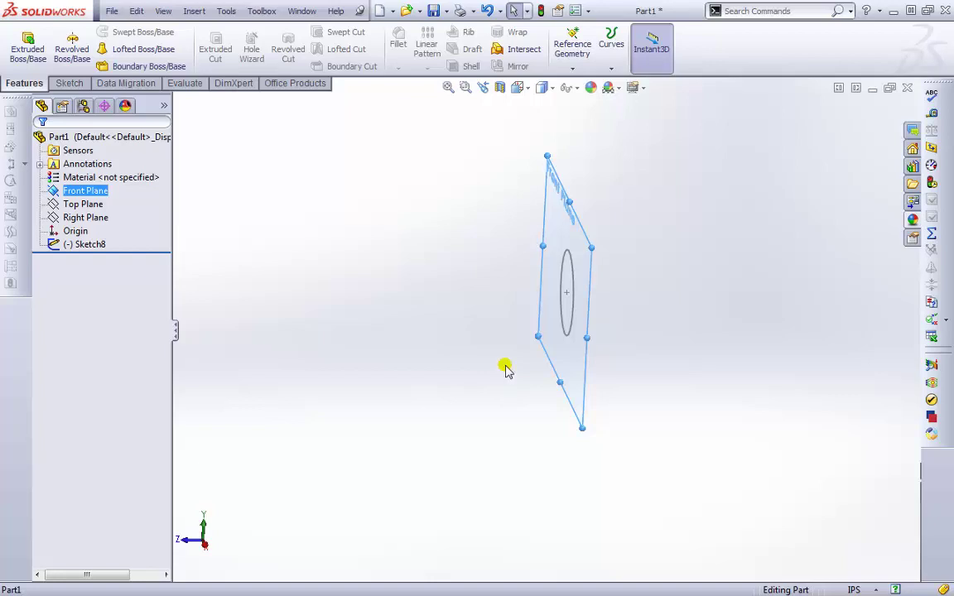
pyautogui.click(572, 68)
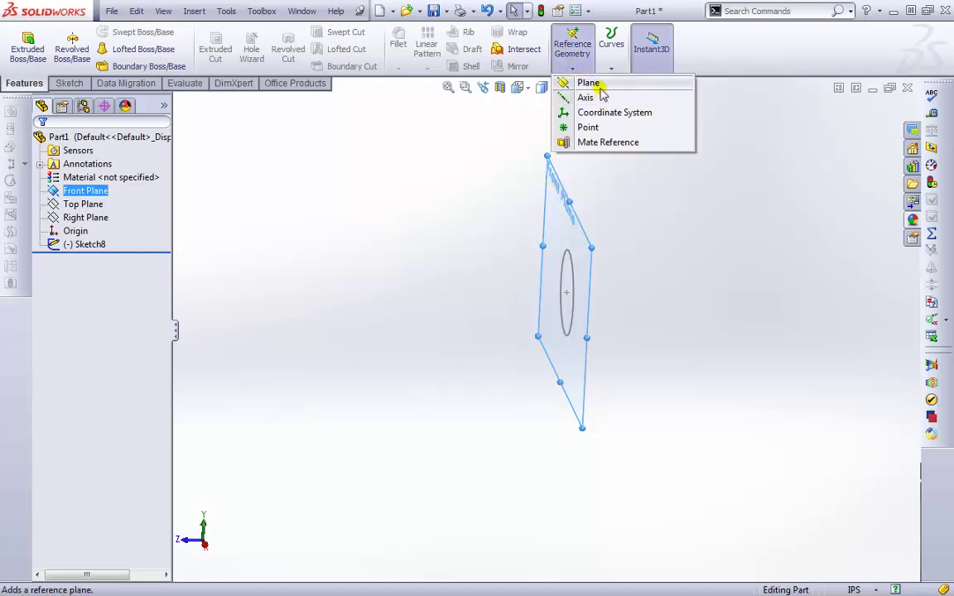
pyautogui.click(661, 230)
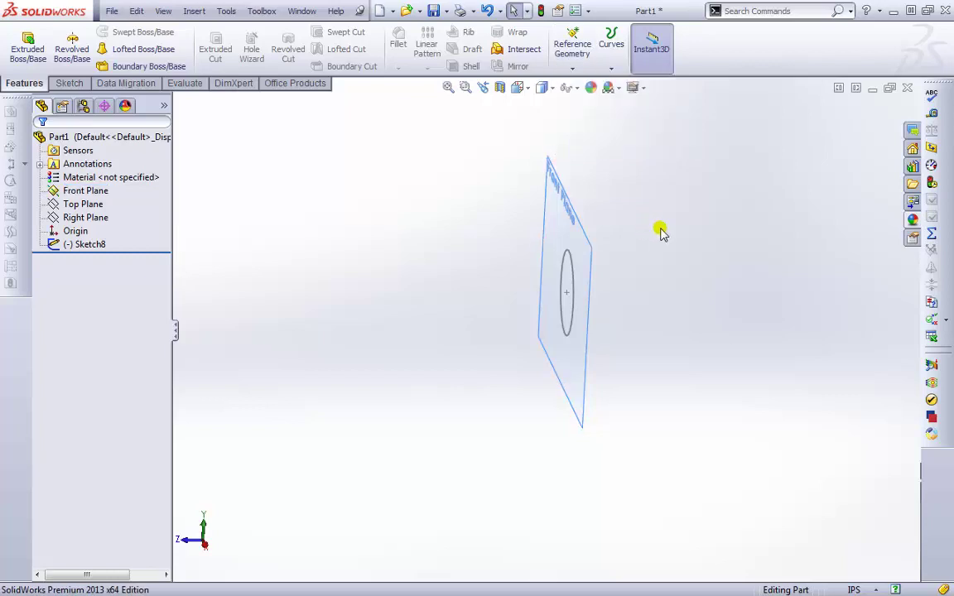
# - Create a reference plane parallel to the Front Plane, offset toward positive Z, by copying the Front Plane
pyautogui.click(588, 303)
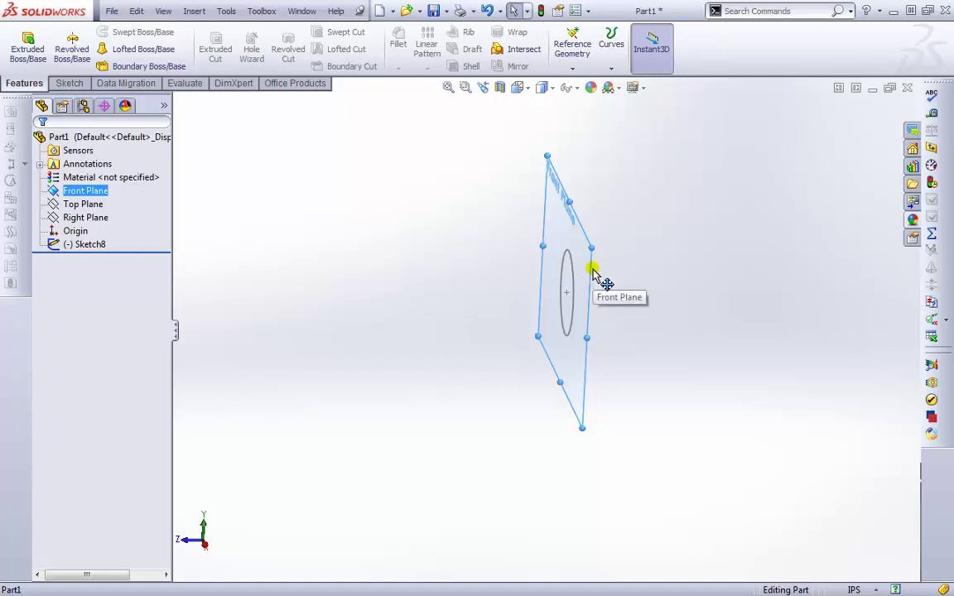
pyautogui.keyDown('ctrl'); pyautogui.moveTo(593, 273); pyautogui.dragTo(370, 323); pyautogui.keyUp('ctrl')
pyautogui.moveTo(470, 388); pyautogui.dragTo(362, 285, button='middle')
pyautogui.click(44, 147)
pyautogui.moveTo(350, 458); pyautogui.dragTo(398, 414, button='middle')
pyautogui.click(343, 215)
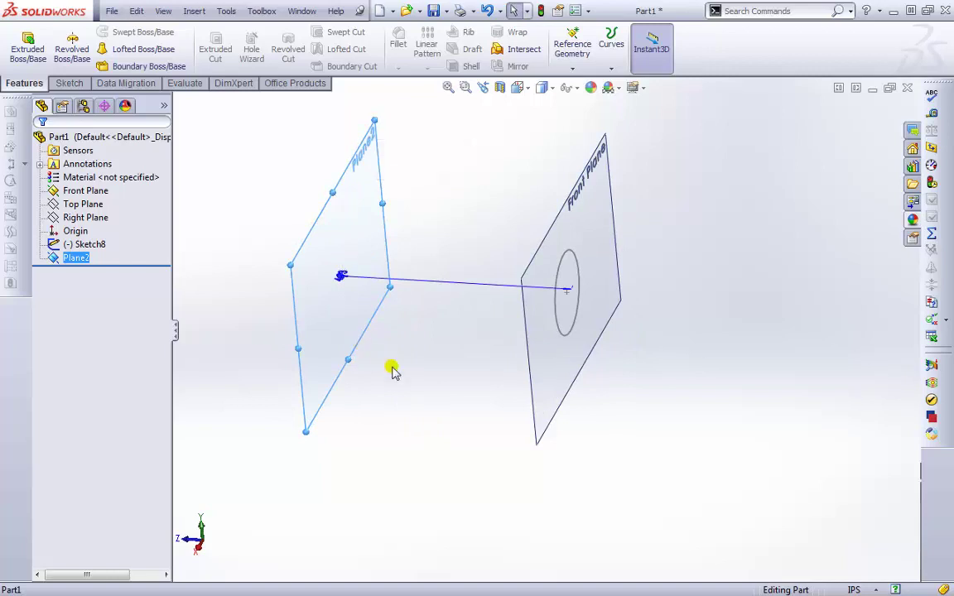
pyautogui.moveTo(402, 356)
pyautogui.mouseDown(button='right')
pyautogui.moveTo(411, 348)
pyautogui.moveTo(375, 365)
pyautogui.moveTo(439, 333)
pyautogui.mouseUp(button='right')
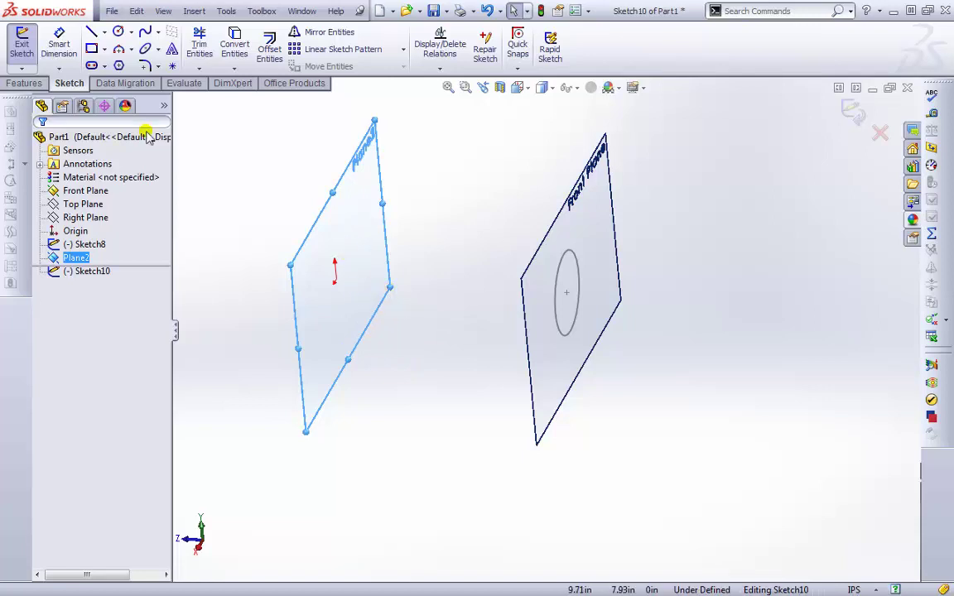
pyautogui.click(879, 135)
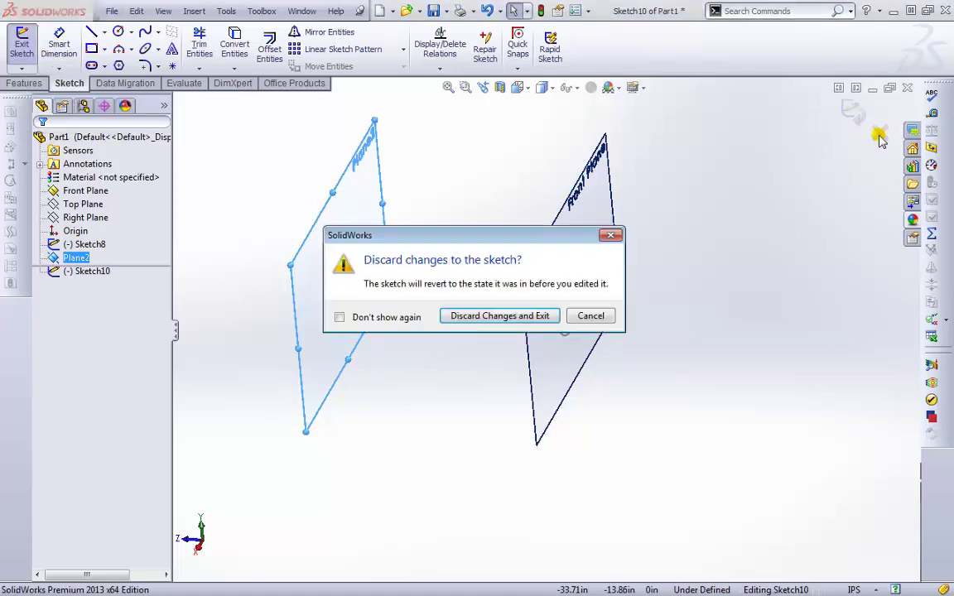
pyautogui.click(500, 316)
# - Open a new sketch on the offset plane and orient the view normal to it
pyautogui.moveTo(454, 409); pyautogui.dragTo(369, 305, button='middle')
pyautogui.click(369, 305)
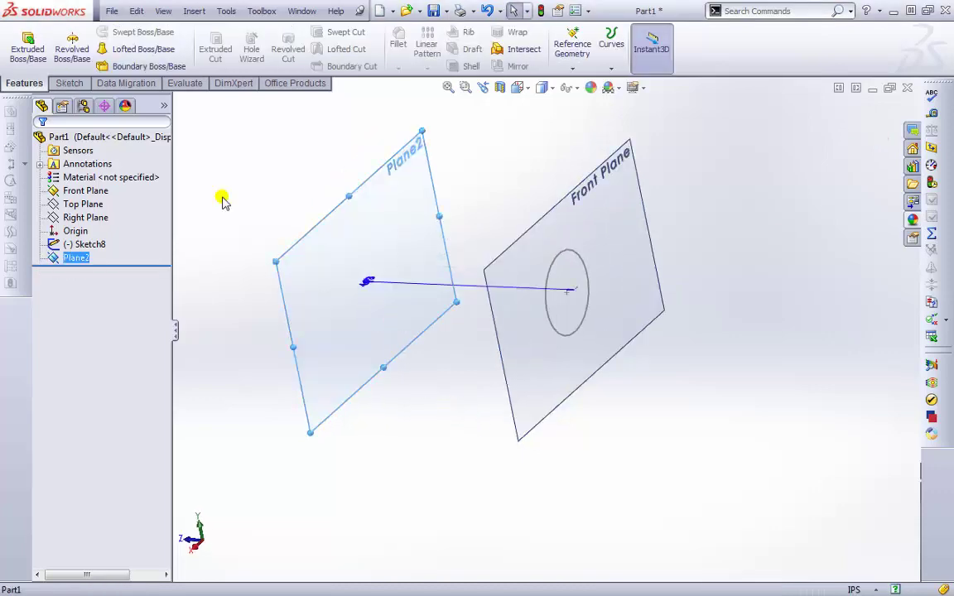
pyautogui.click(68, 83)
pyautogui.click(21, 44)
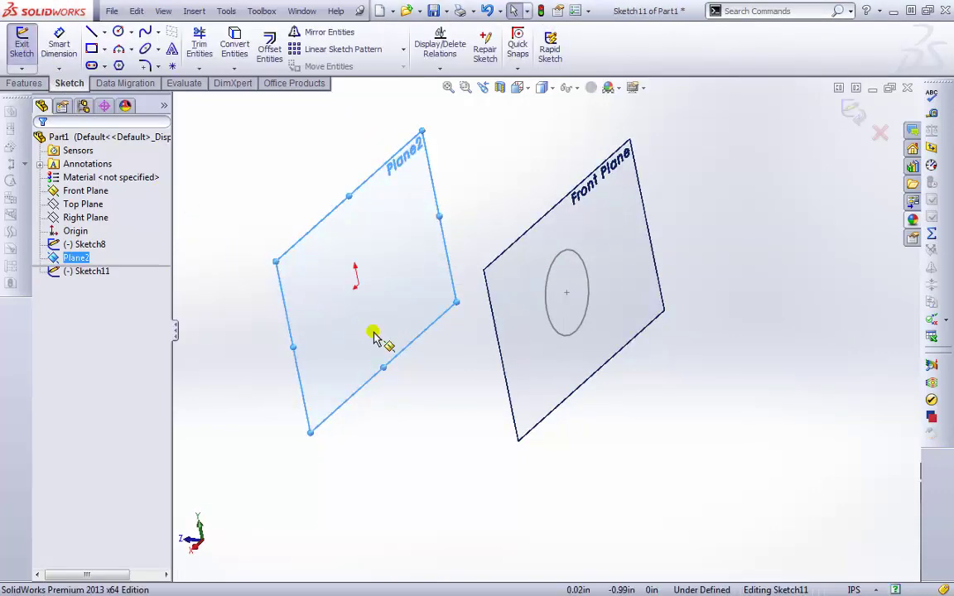
pyautogui.press('space')
pyautogui.click(545, 424)
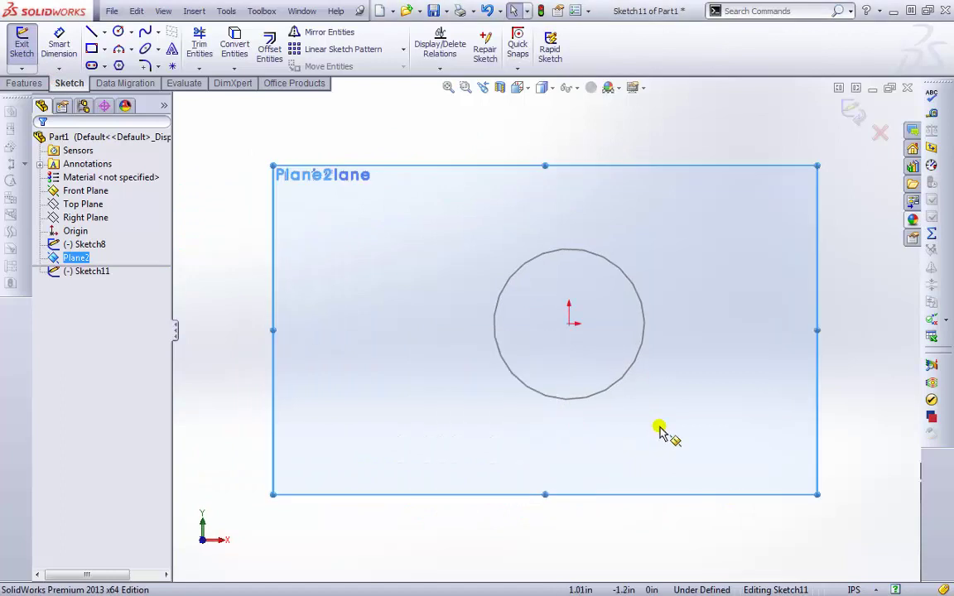
# - Sketch a corner rectangle about 4.84 in wide and 2.93 in high around the circle's outline, and exit the sketch
pyautogui.press('s')
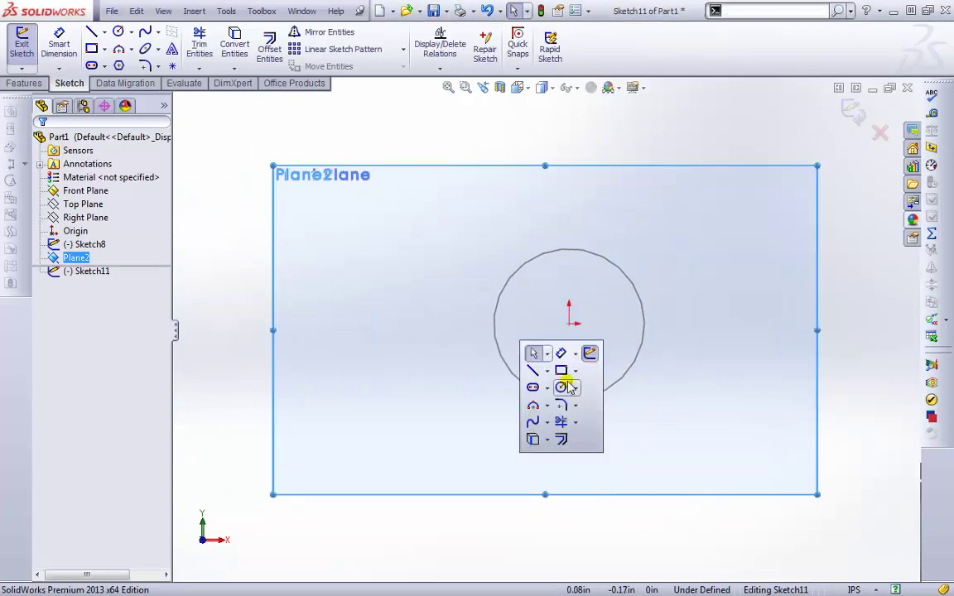
pyautogui.click(561, 371)
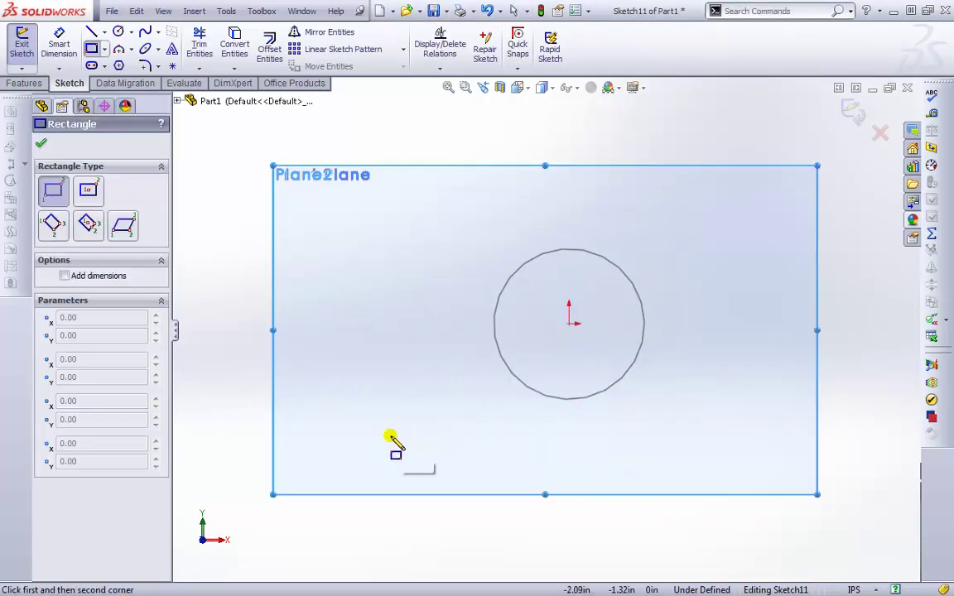
pyautogui.click(353, 446)
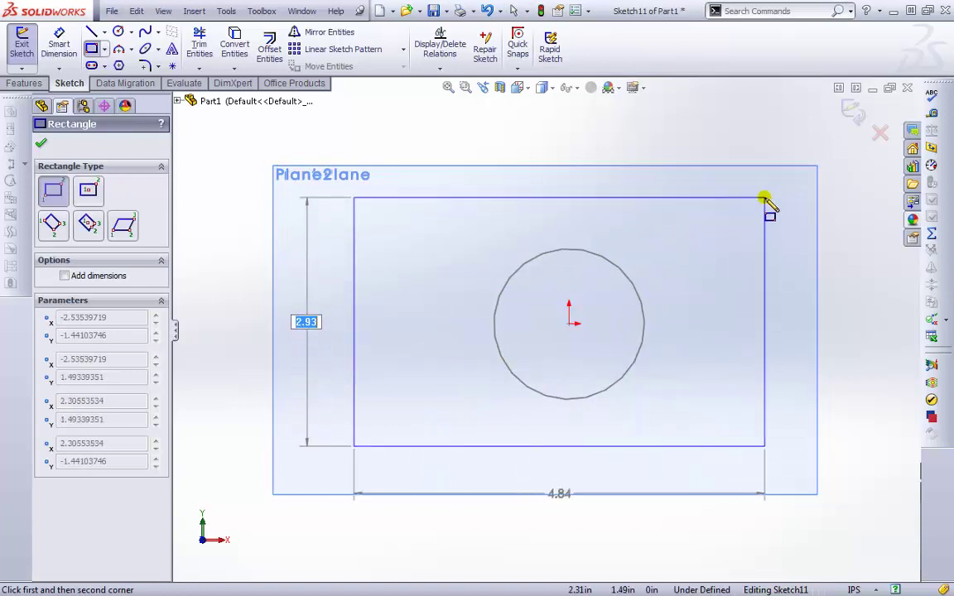
pyautogui.click(764, 197)
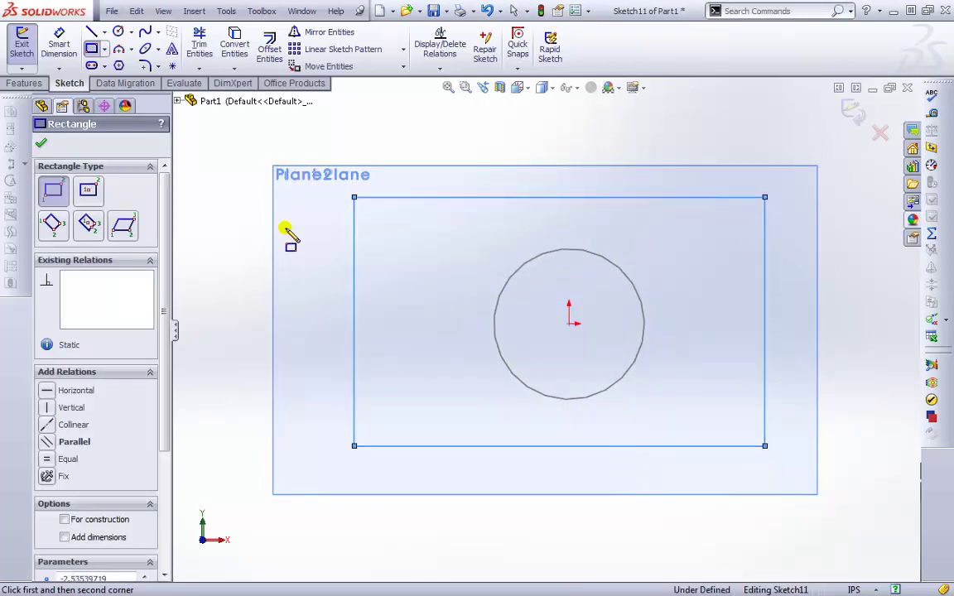
pyautogui.click(41, 142)
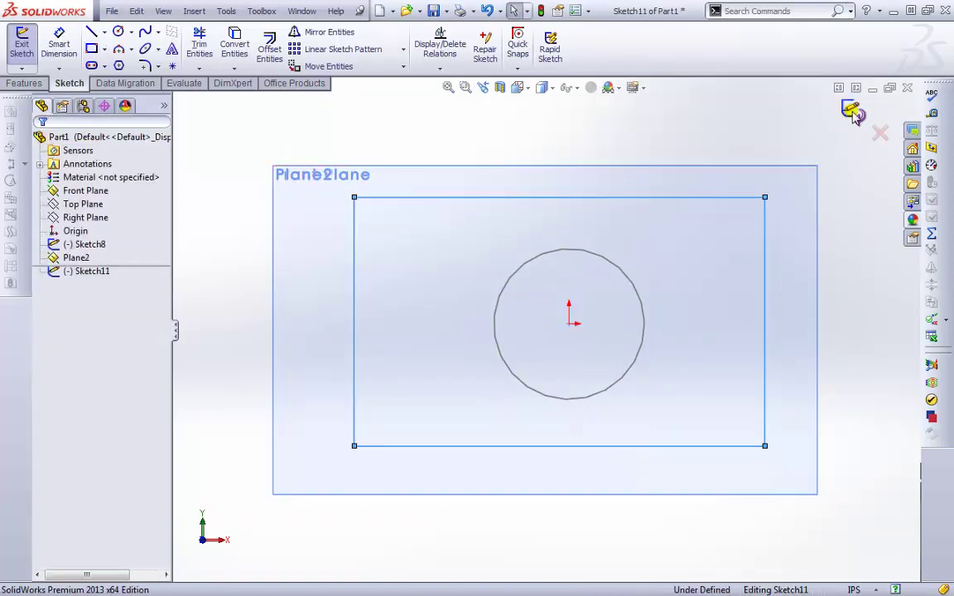
pyautogui.click(853, 113)
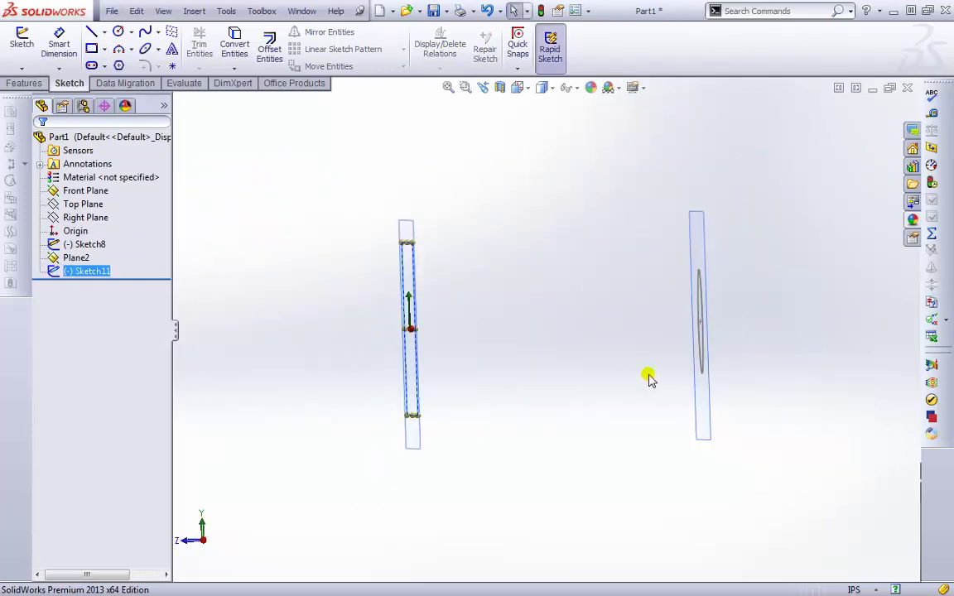
# - Create a Lofted Boss/Base between the circle sketch on the Front Plane and the rectangle sketch on the offset plane
pyautogui.moveTo(650, 378)
pyautogui.mouseDown(button='middle')
pyautogui.moveTo(693, 389)
pyautogui.moveTo(693, 398)
pyautogui.moveTo(630, 373)
pyautogui.mouseUp(button='middle')
pyautogui.click(549, 340)
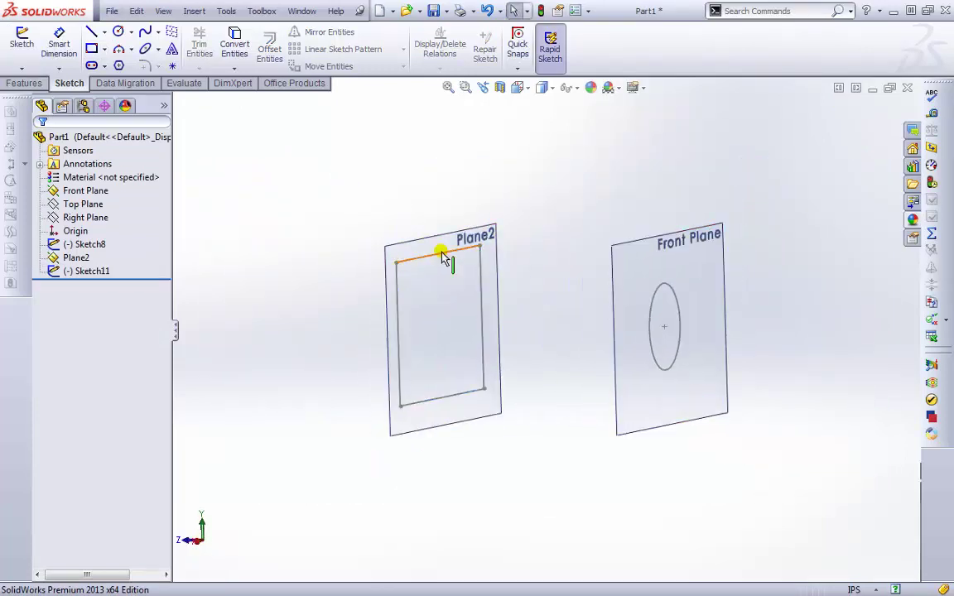
pyautogui.moveTo(486, 269); pyautogui.dragTo(556, 334, button='middle')
pyautogui.moveTo(421, 323); pyautogui.dragTo(454, 250, button='middle')
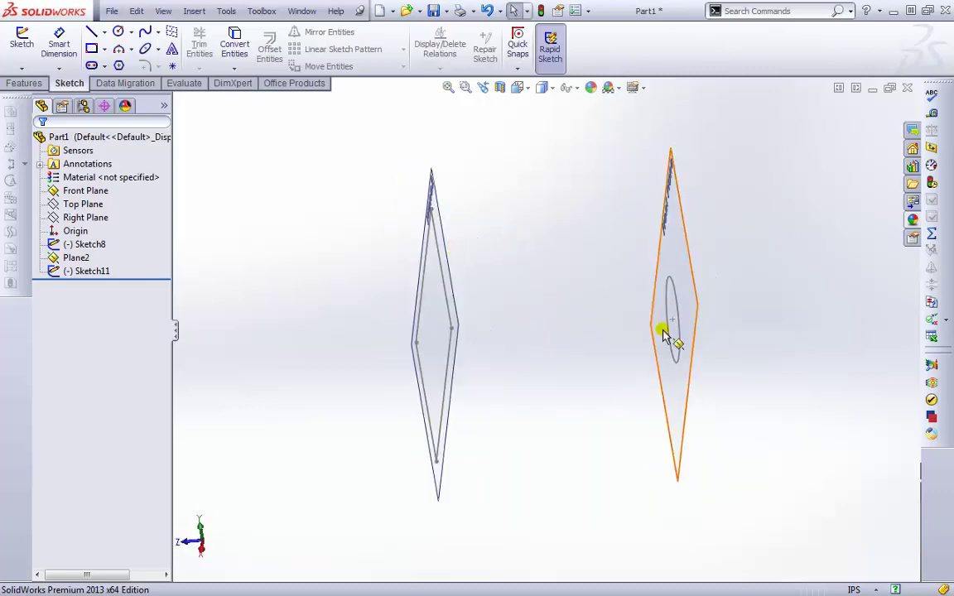
pyautogui.moveTo(530, 318); pyautogui.dragTo(409, 254, button='middle')
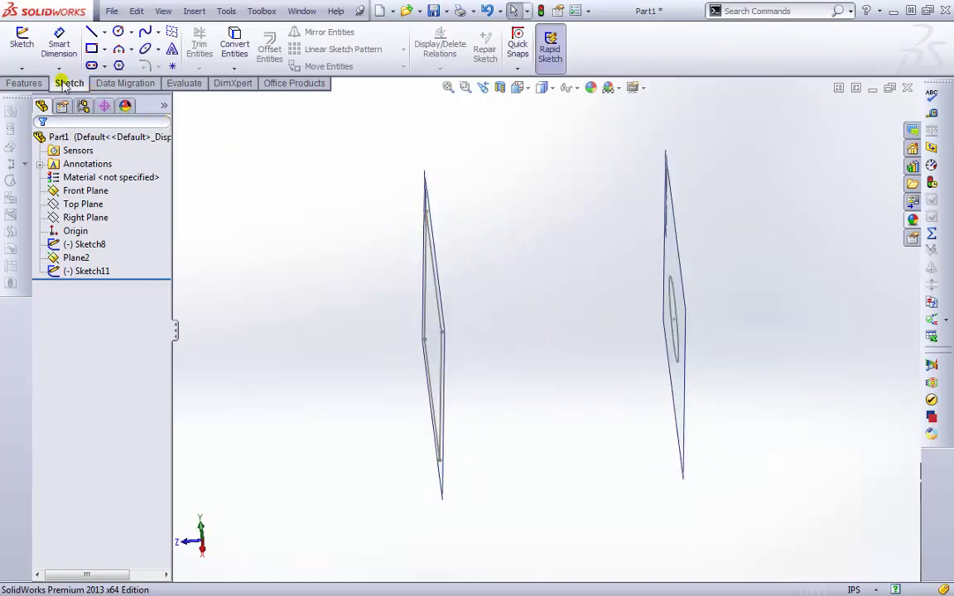
pyautogui.click(24, 83)
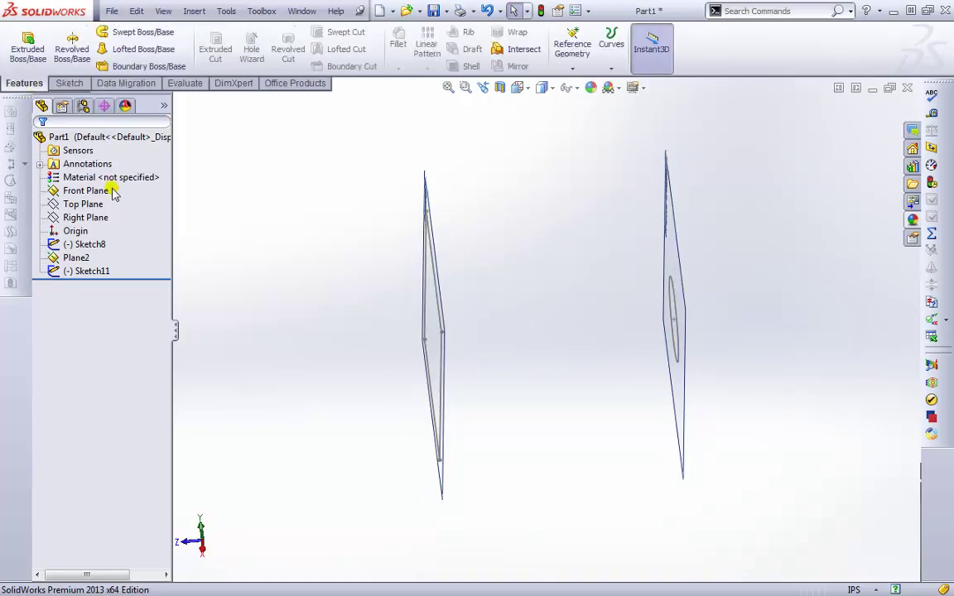
pyautogui.click(143, 49)
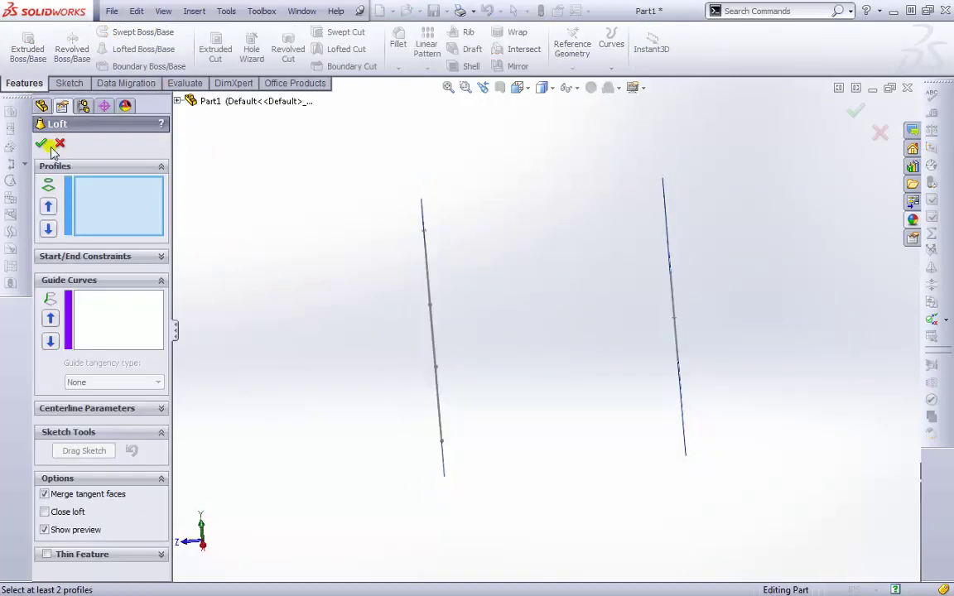
pyautogui.moveTo(497, 348); pyautogui.dragTo(454, 313, button='middle')
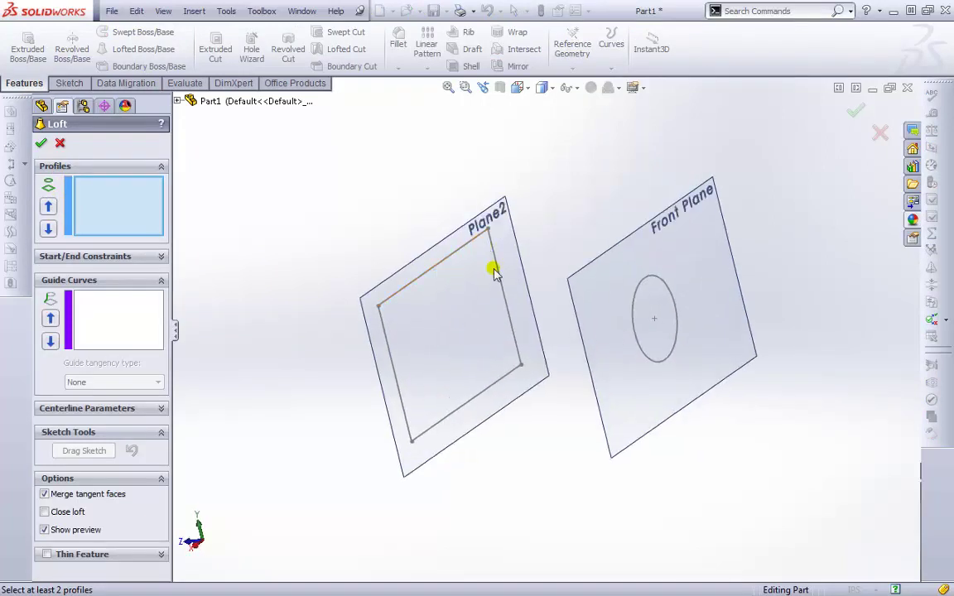
pyautogui.click(177, 101)
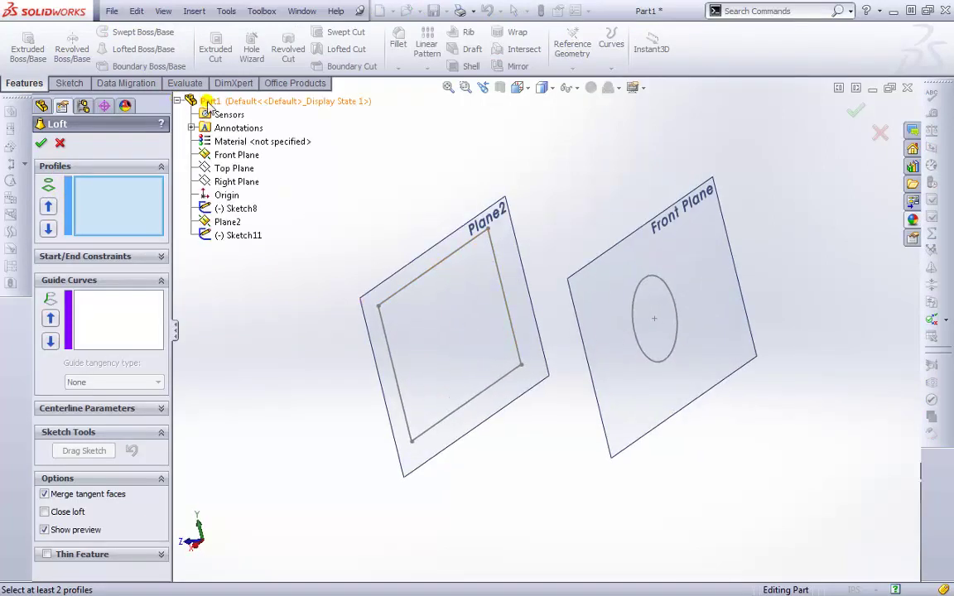
pyautogui.click(230, 211)
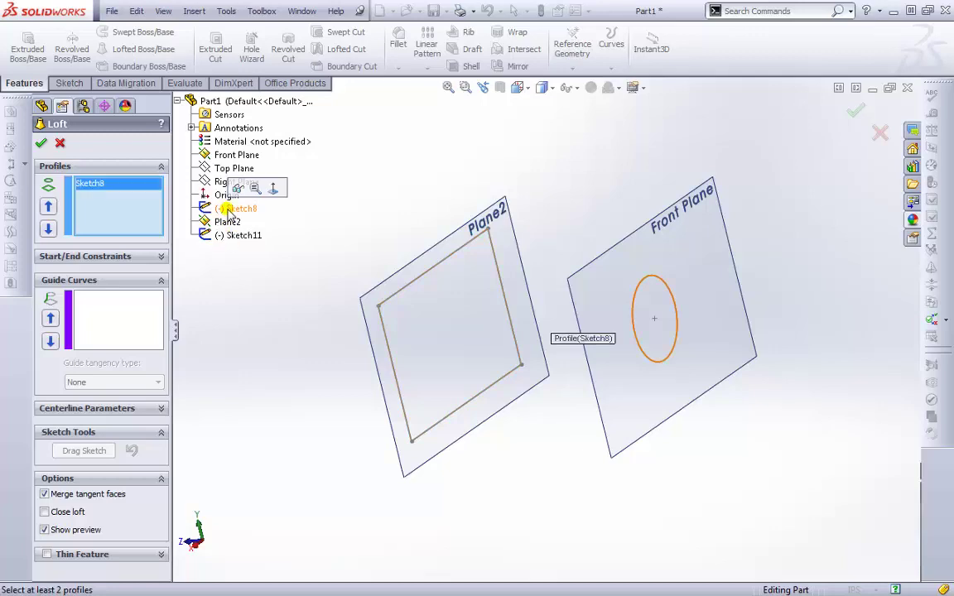
pyautogui.click(234, 237)
pyautogui.moveTo(271, 331); pyautogui.dragTo(354, 346, button='middle')
pyautogui.click(41, 143)
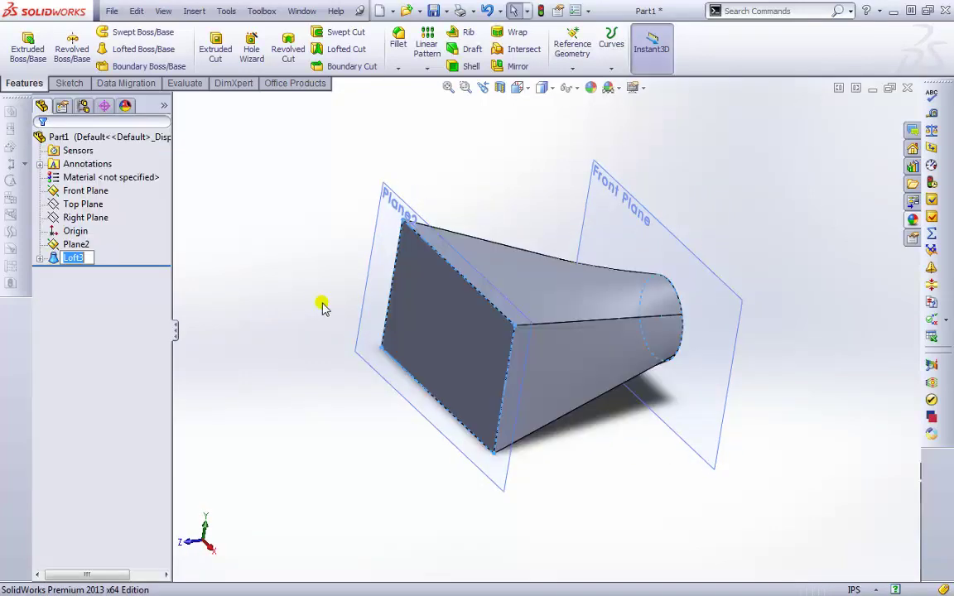
# - Inspect the lofted body from several angles and delete the loft feature, keeping its two profile sketches
pyautogui.moveTo(680, 390); pyautogui.dragTo(577, 436, button='middle')
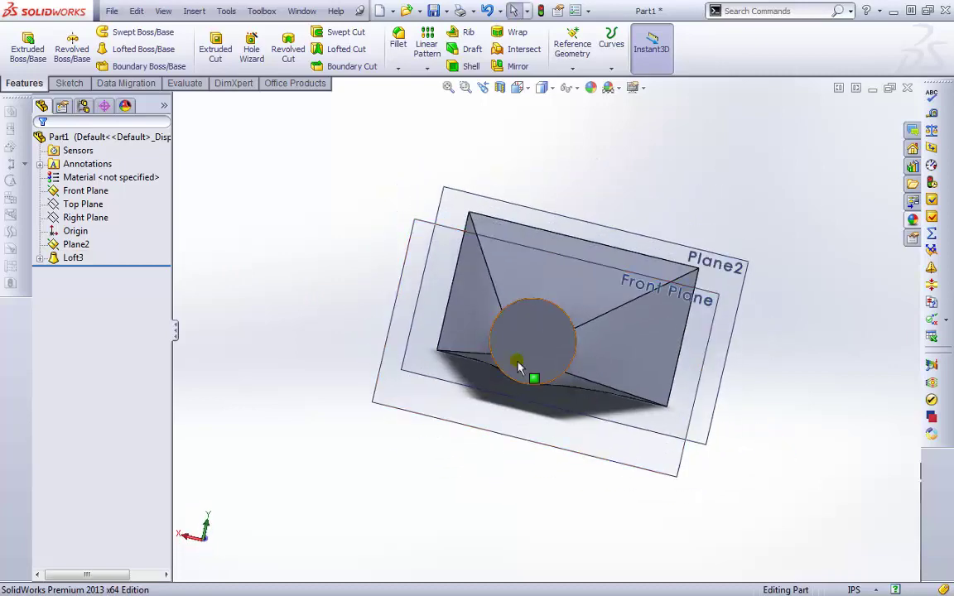
pyautogui.hotkey('ctrl', '4')
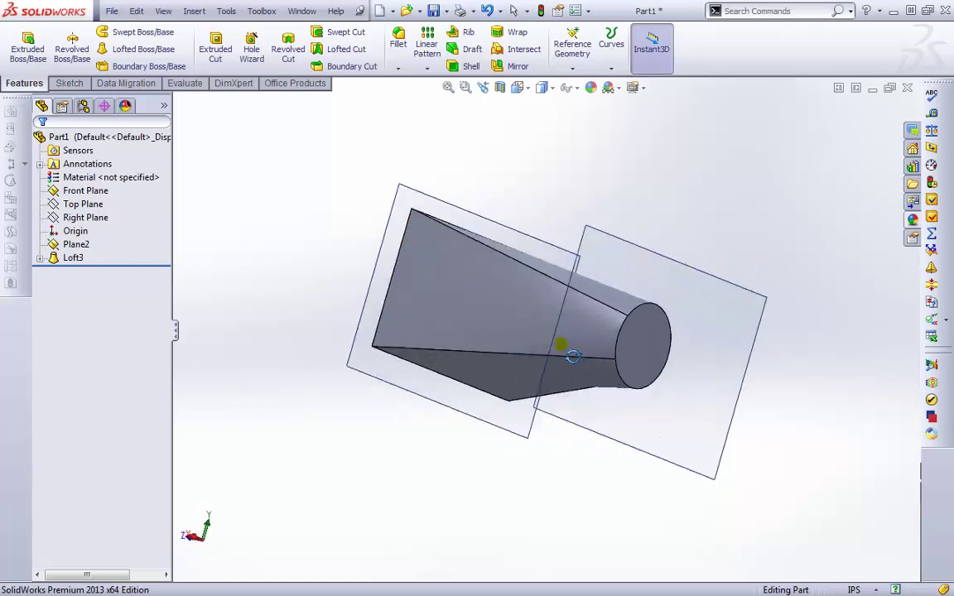
pyautogui.click(83, 258)
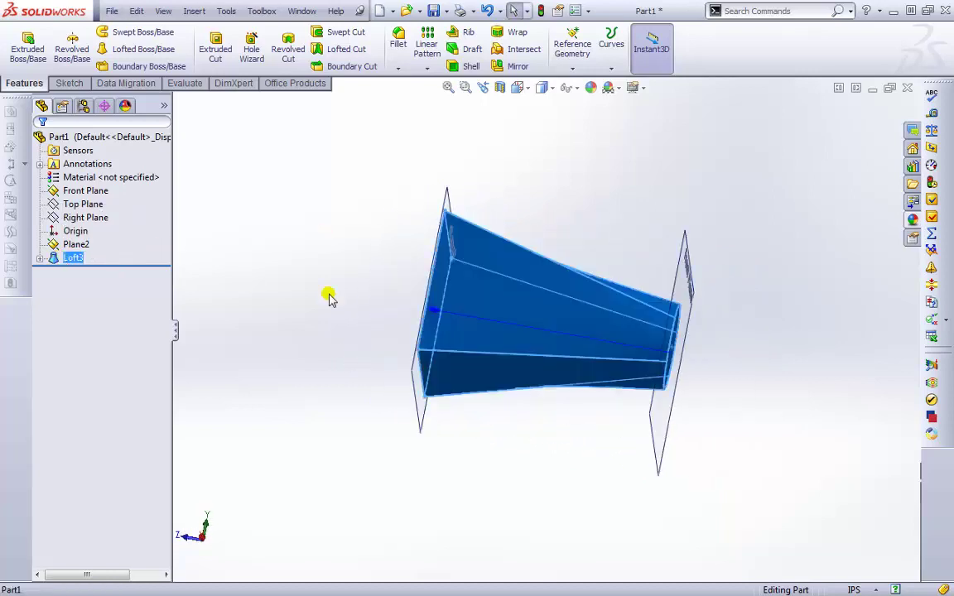
pyautogui.press('Delete')
pyautogui.press('Return')
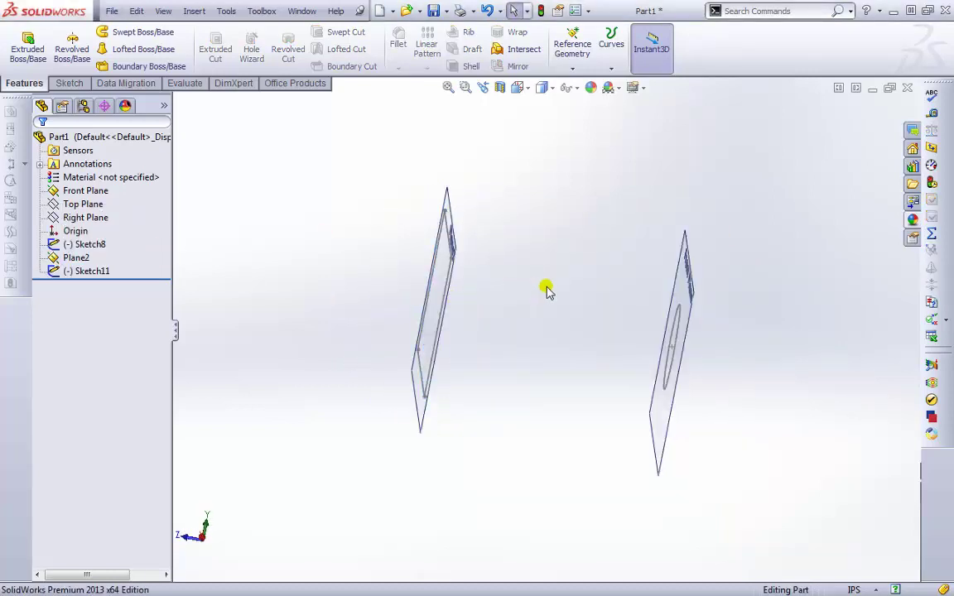
# - Show the Top Plane in the graphics area between the two profile planes
pyautogui.moveTo(547, 290); pyautogui.dragTo(550, 330, button='middle')
pyautogui.click(83, 204)
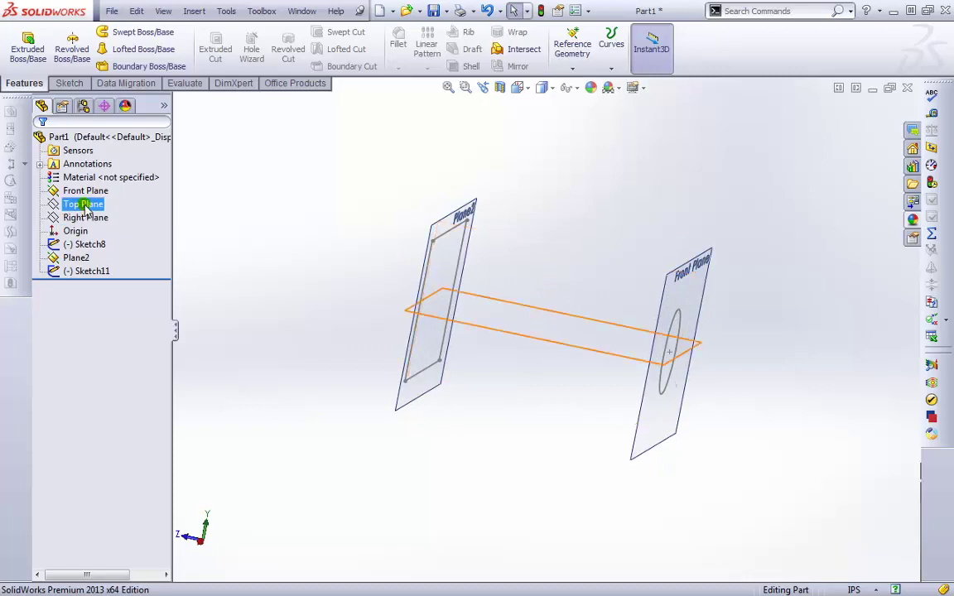
pyautogui.keyDown('ctrl'); pyautogui.click(79, 191); pyautogui.keyUp('ctrl')
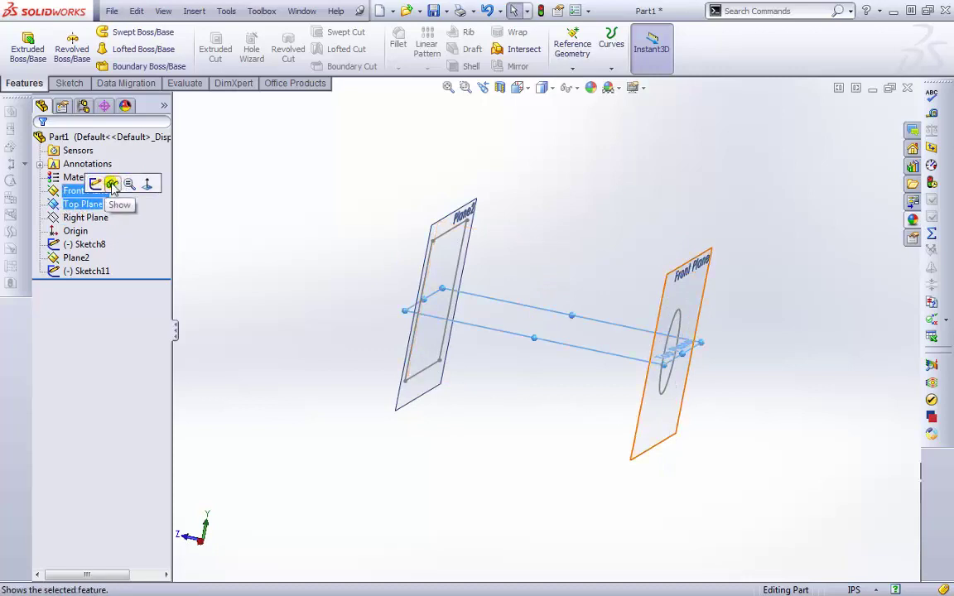
pyautogui.click(109, 185)
pyautogui.moveTo(566, 183); pyautogui.dragTo(522, 317, button='middle')
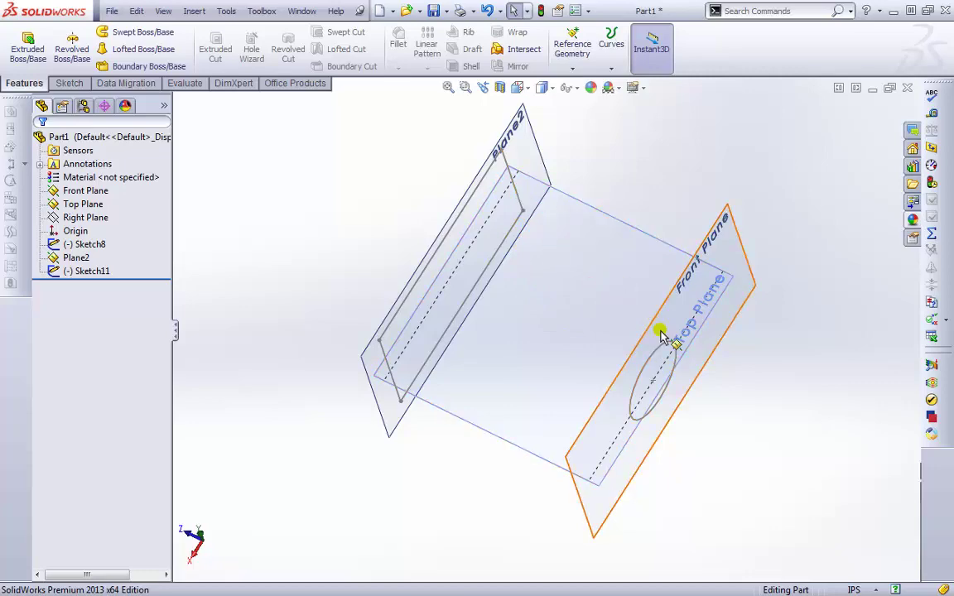
# - Open a new sketch on the Top Plane
pyautogui.moveTo(336, 236); pyautogui.dragTo(366, 241, button='middle')
pyautogui.click(553, 276)
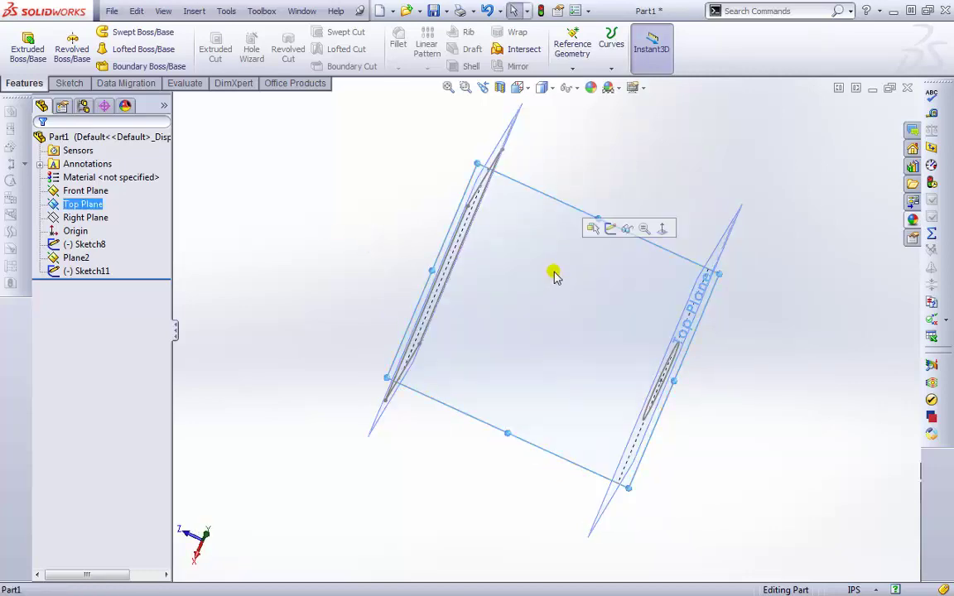
pyautogui.click(610, 227)
pyautogui.moveTo(603, 234)
pyautogui.mouseDown(button='middle')
pyautogui.moveTo(579, 239)
pyautogui.moveTo(577, 277)
pyautogui.mouseUp(button='middle')
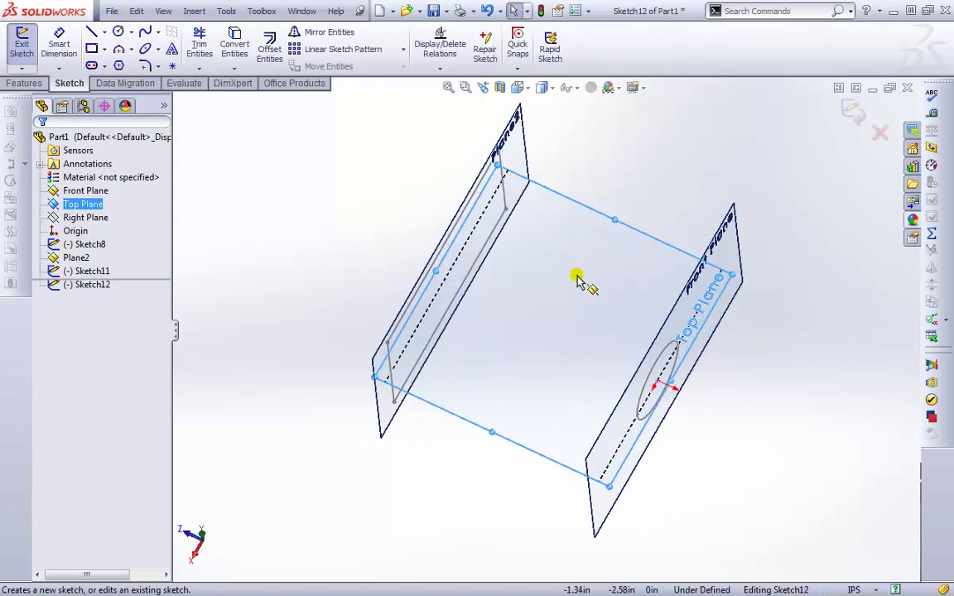
# - Sketch a two-point spline from about (-2.10, -4.54) in near the rectangle to about (-0.87, -0.37) in near the circle
pyautogui.press('s')
pyautogui.click(585, 356)
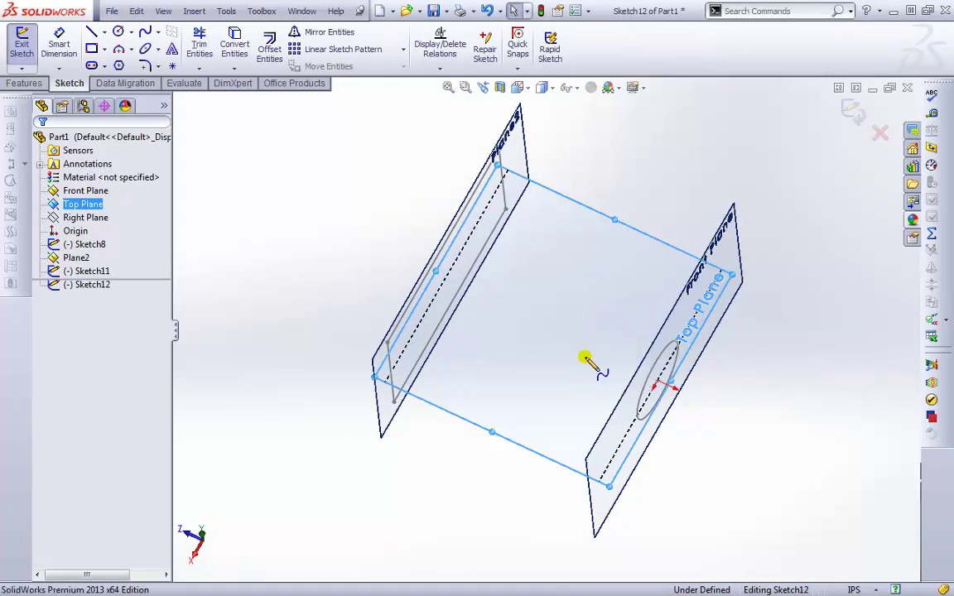
pyautogui.moveTo(528, 220); pyautogui.dragTo(505, 206, button='middle')
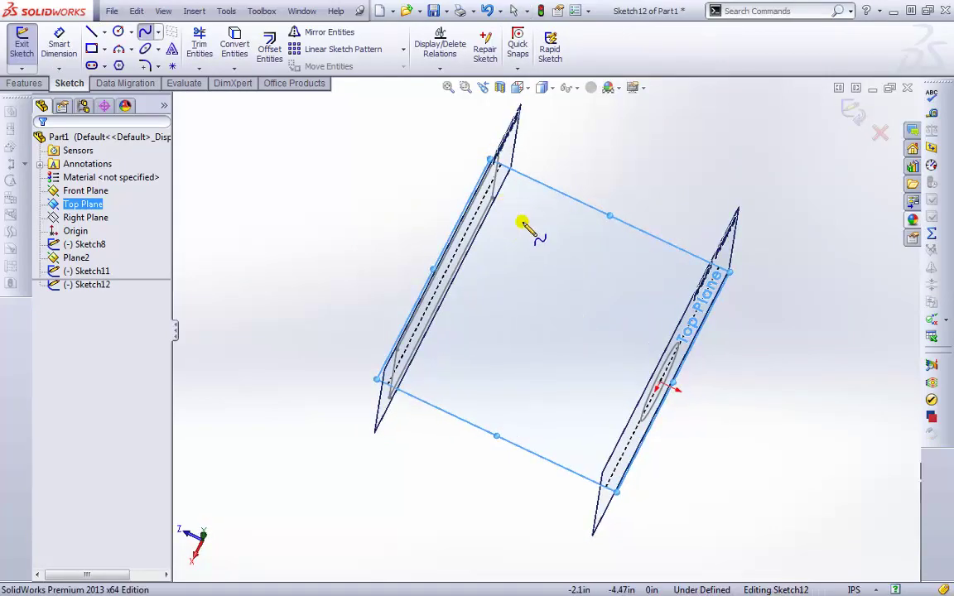
pyautogui.click(504, 201)
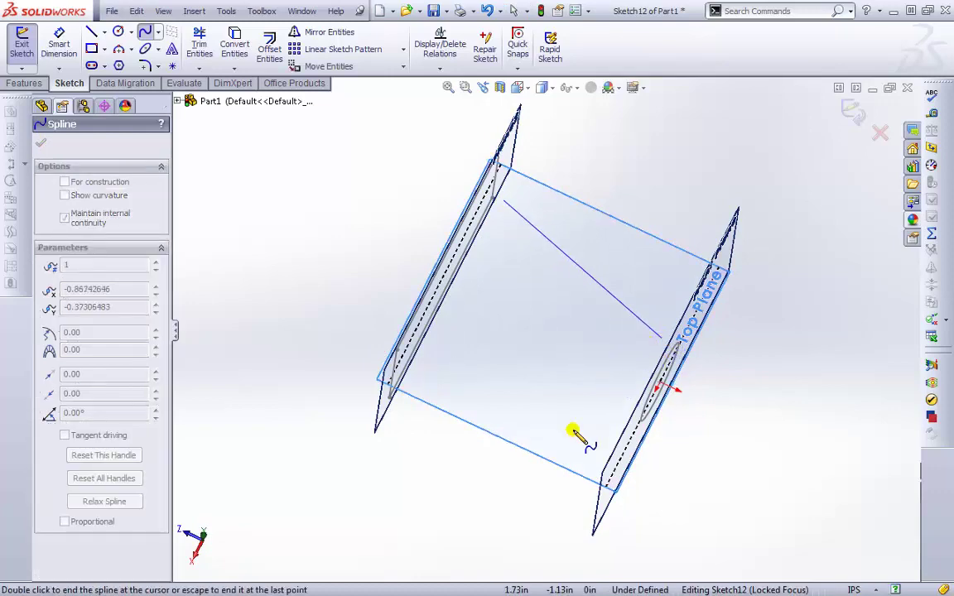
pyautogui.press('Escape')
# - Sketch a second two-point spline from about (2.31, -4.45) in near the rectangle to about (1.15, -0.22) in near the circle
pyautogui.press('s')
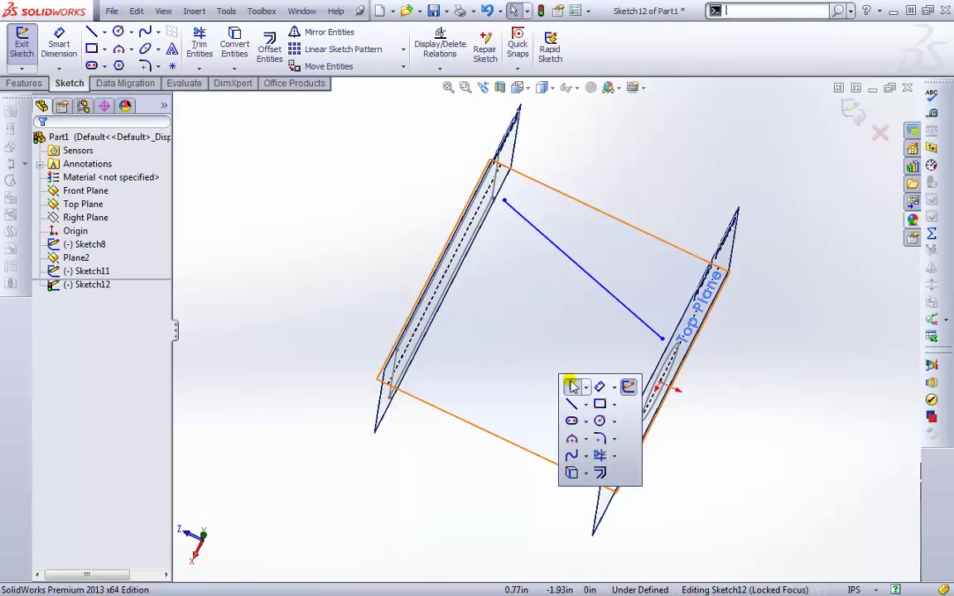
pyautogui.click(573, 454)
pyautogui.moveTo(549, 443); pyautogui.dragTo(412, 387, button='middle')
pyautogui.click(410, 386)
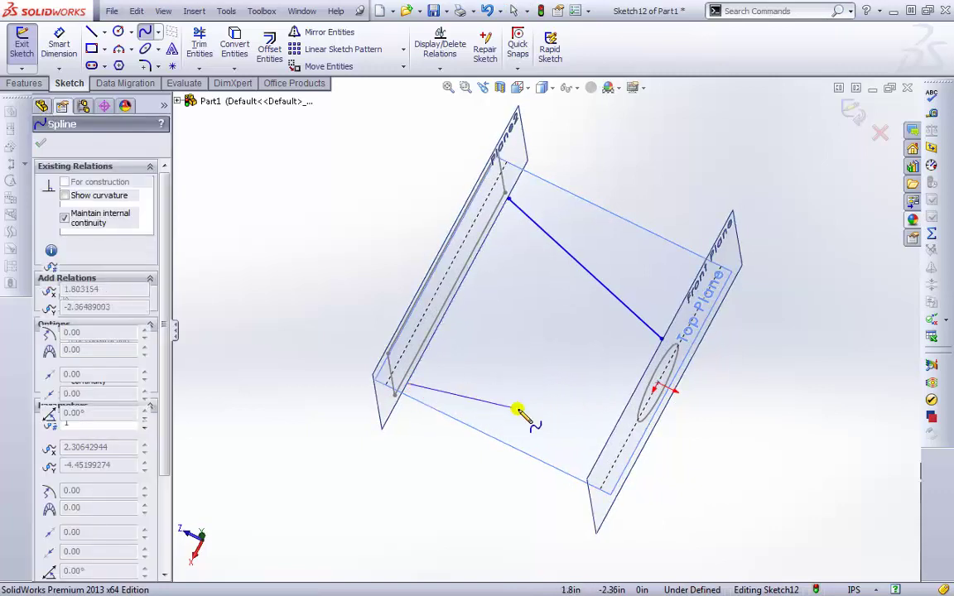
pyautogui.click(619, 426)
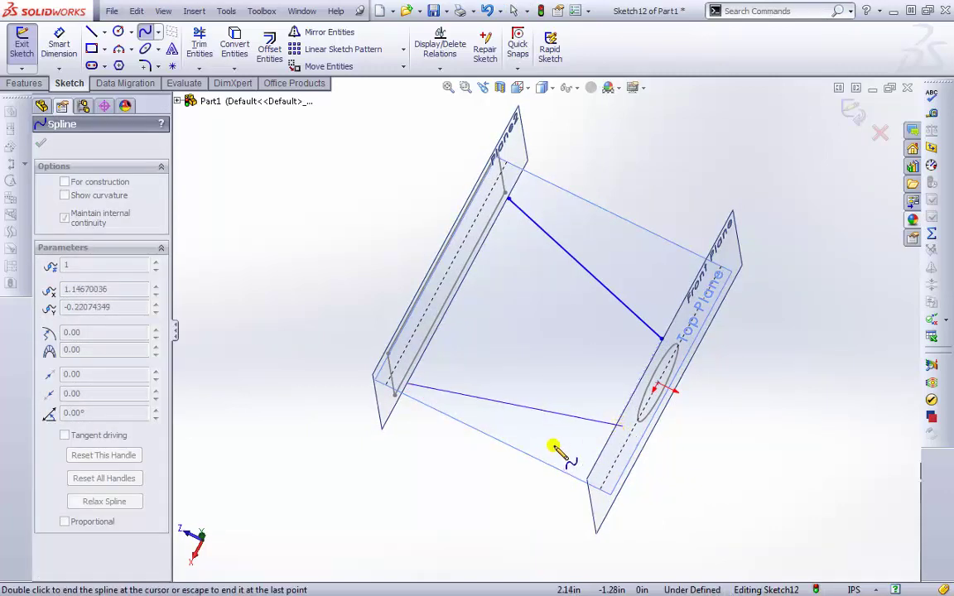
pyautogui.press('Escape')
# - Exit the spline sketch and try selecting the rectangle's edge together with it near the first spline's end
pyautogui.moveTo(690, 413); pyautogui.dragTo(735, 362, button='middle')
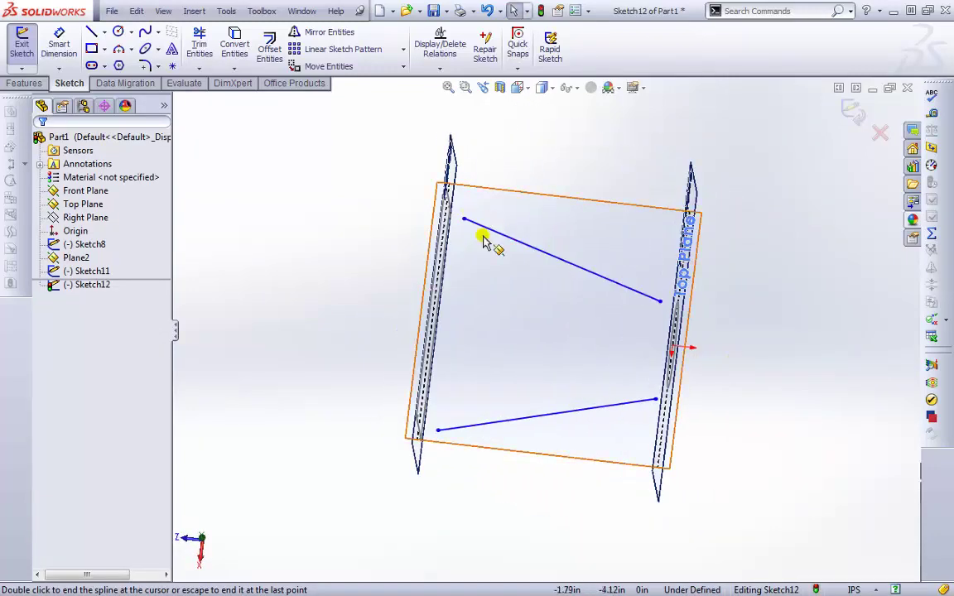
pyautogui.moveTo(656, 344); pyautogui.dragTo(488, 252, button='middle')
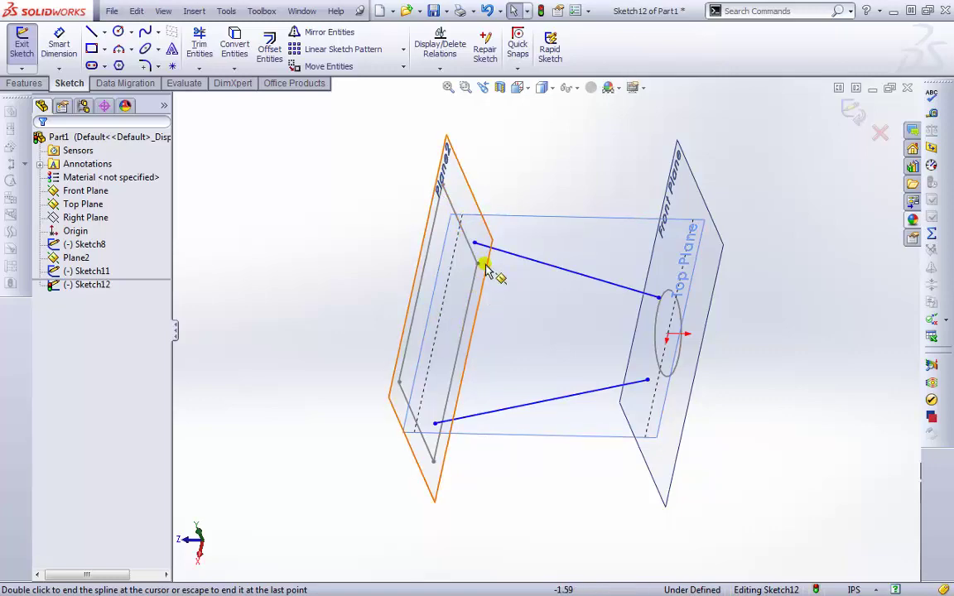
pyautogui.scroll(-2, 473, 244)
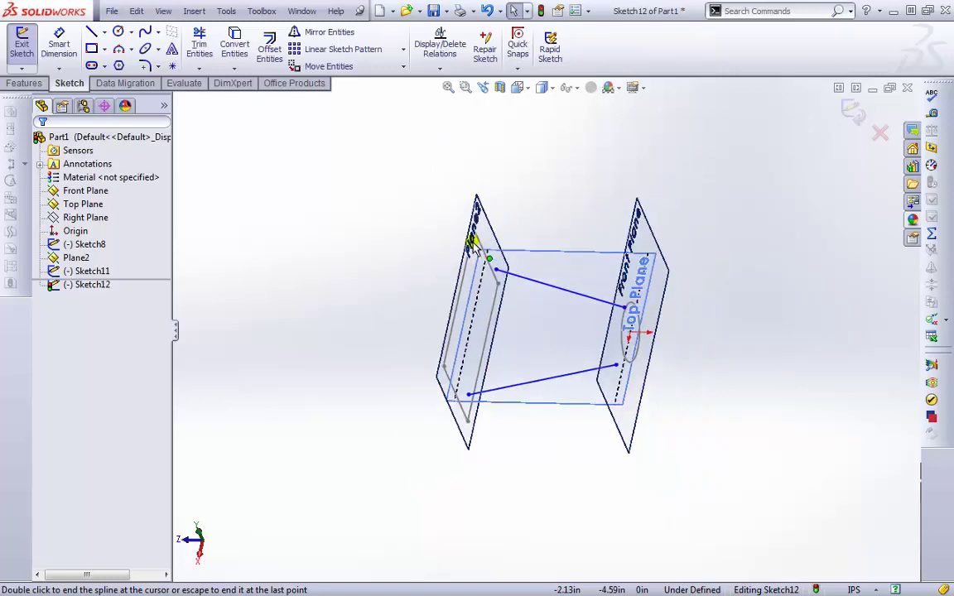
pyautogui.scroll(5, 473, 249)
pyautogui.scroll(3, 548, 331)
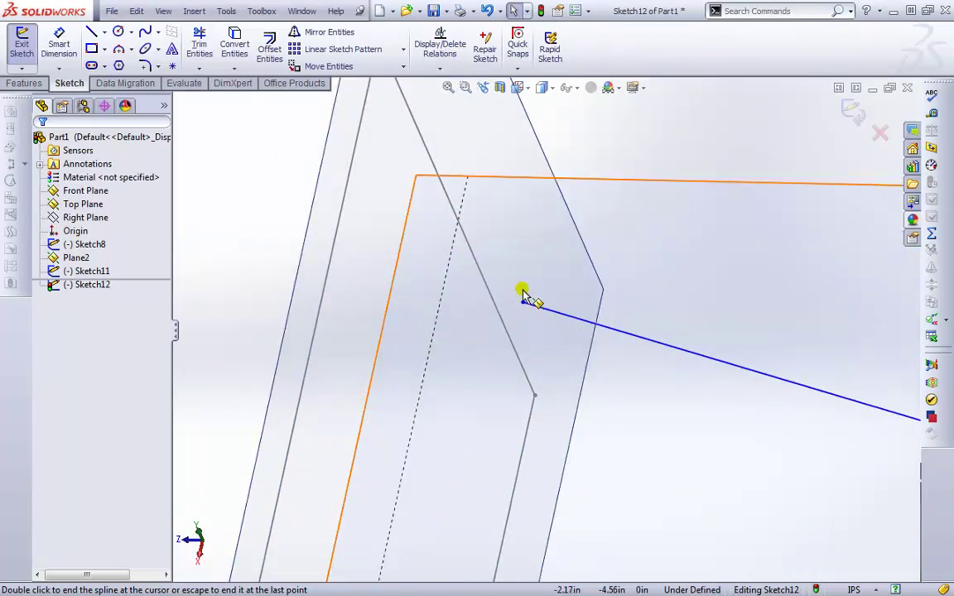
pyautogui.click(853, 116)
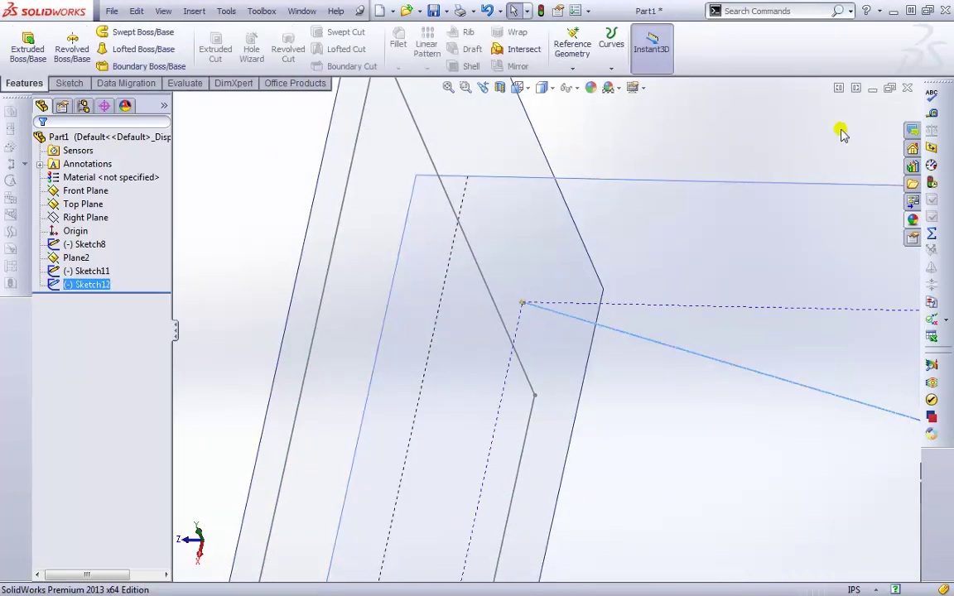
pyautogui.scroll(1, 655, 294)
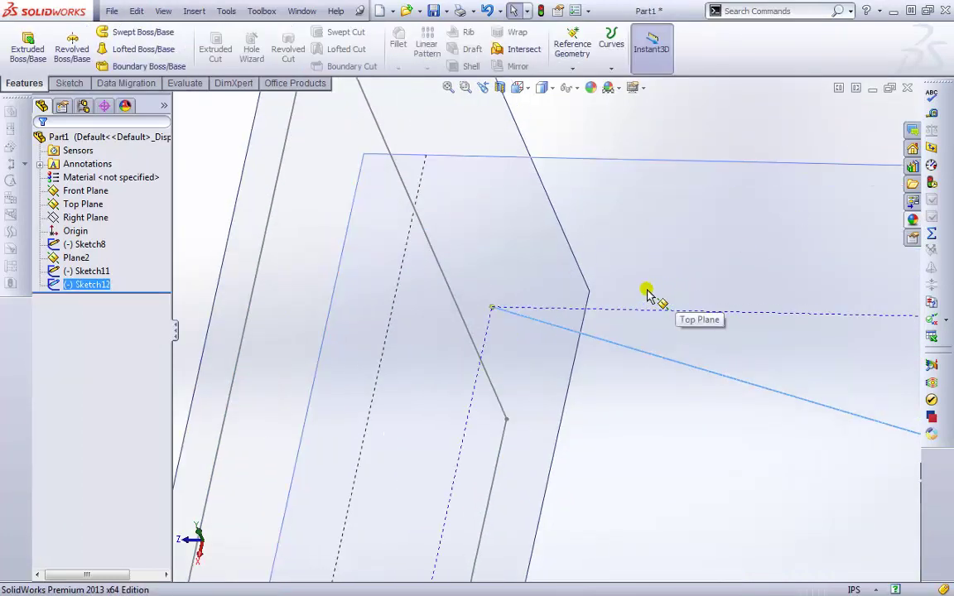
pyautogui.keyDown('ctrl'); pyautogui.click(458, 309); pyautogui.keyUp('ctrl')
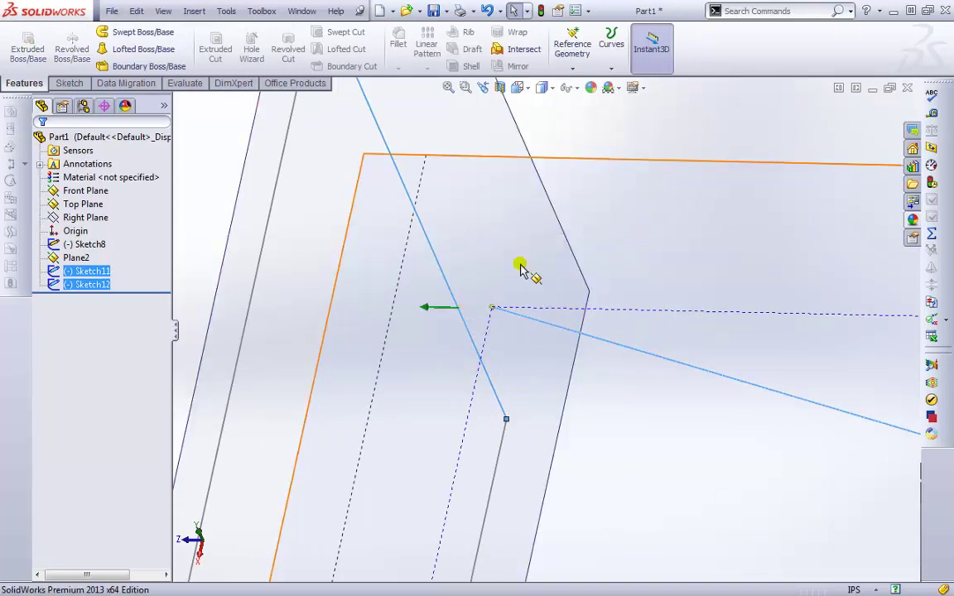
pyautogui.click(691, 128)
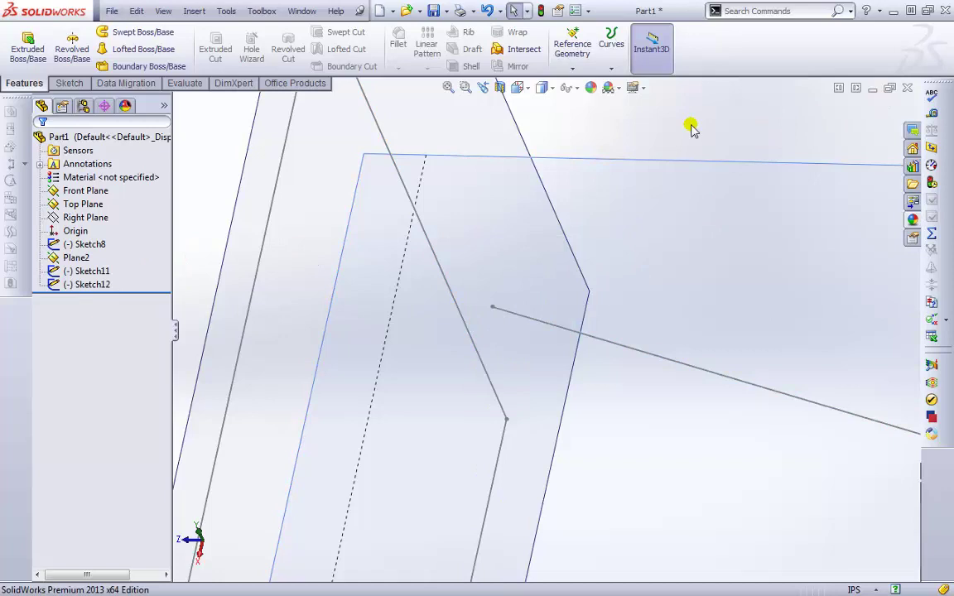
# - Edit the guide-curve sketch and add a Pierce relation between the first spline's rectangle-side endpoint and the nearby short edge of the rectangle
pyautogui.click(98, 286)
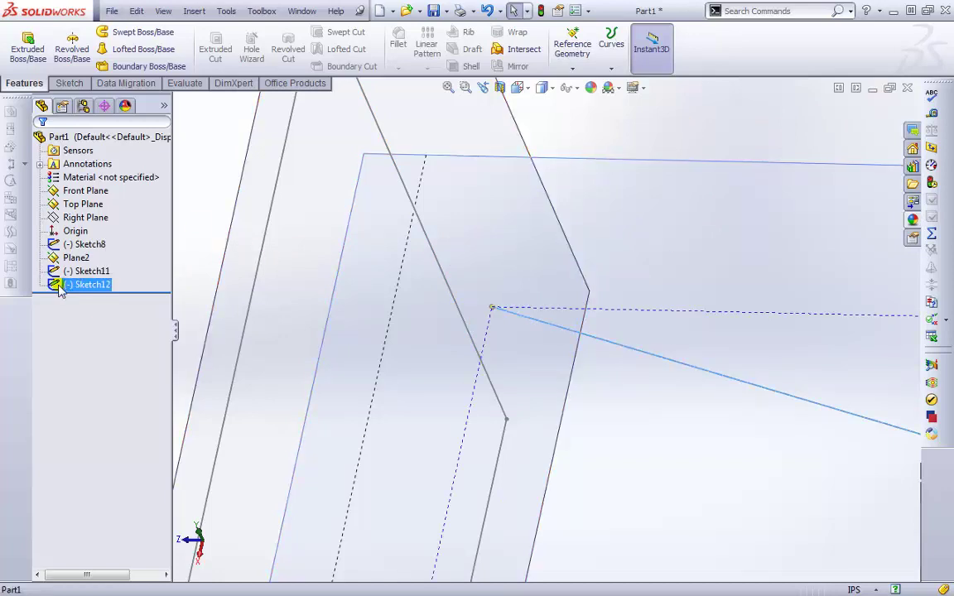
pyautogui.click(68, 246)
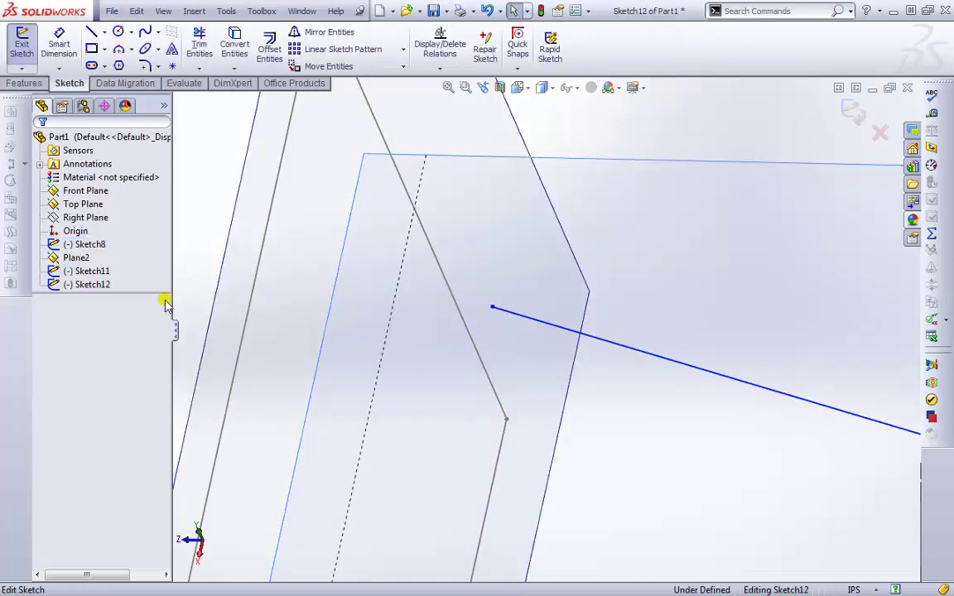
pyautogui.click(492, 307)
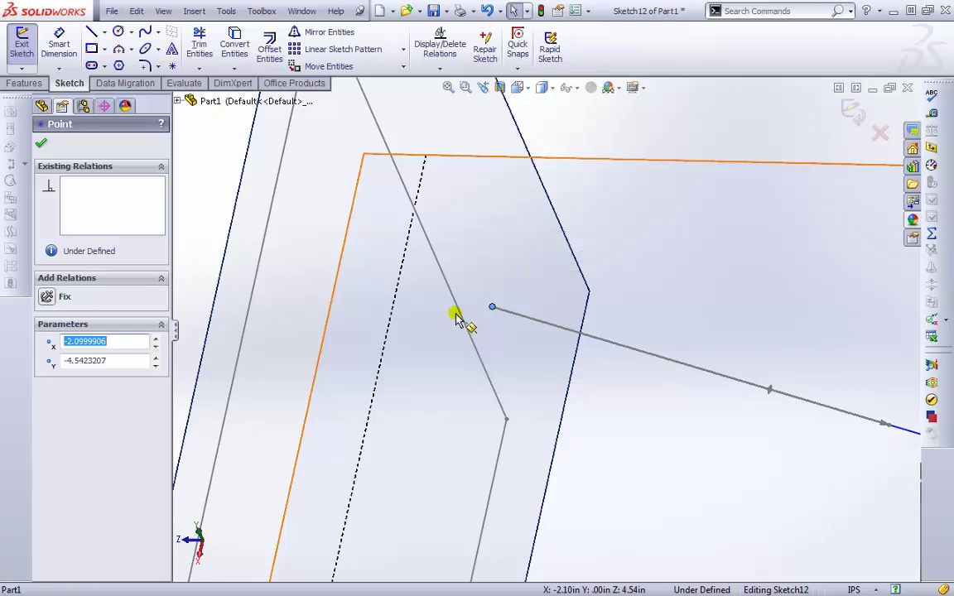
pyautogui.keyDown('ctrl'); pyautogui.click(455, 301); pyautogui.keyUp('ctrl')
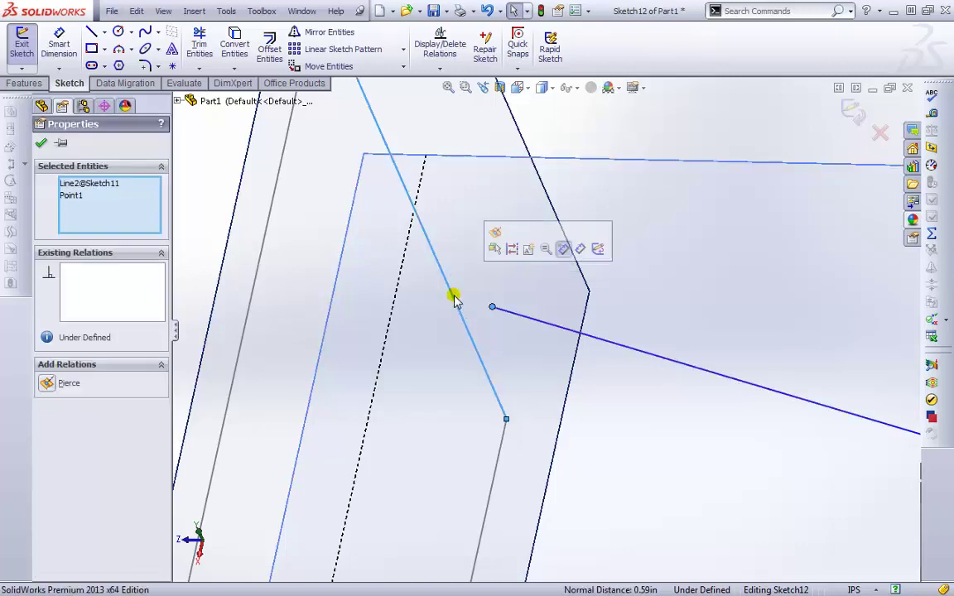
pyautogui.click(47, 384)
pyautogui.press('Left')
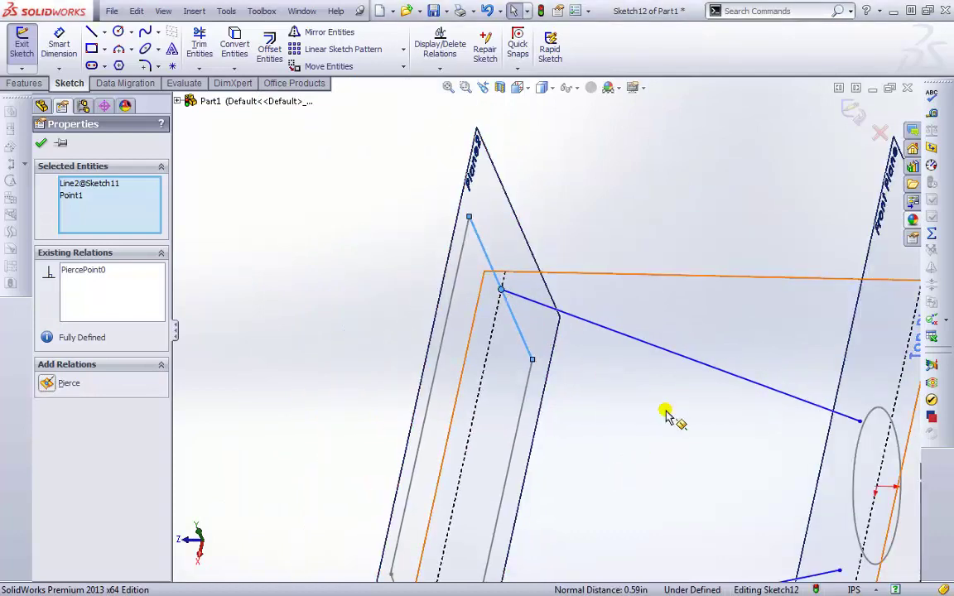
# - Add a Pierce relation between the first spline's other endpoint and the circle
pyautogui.click(859, 422)
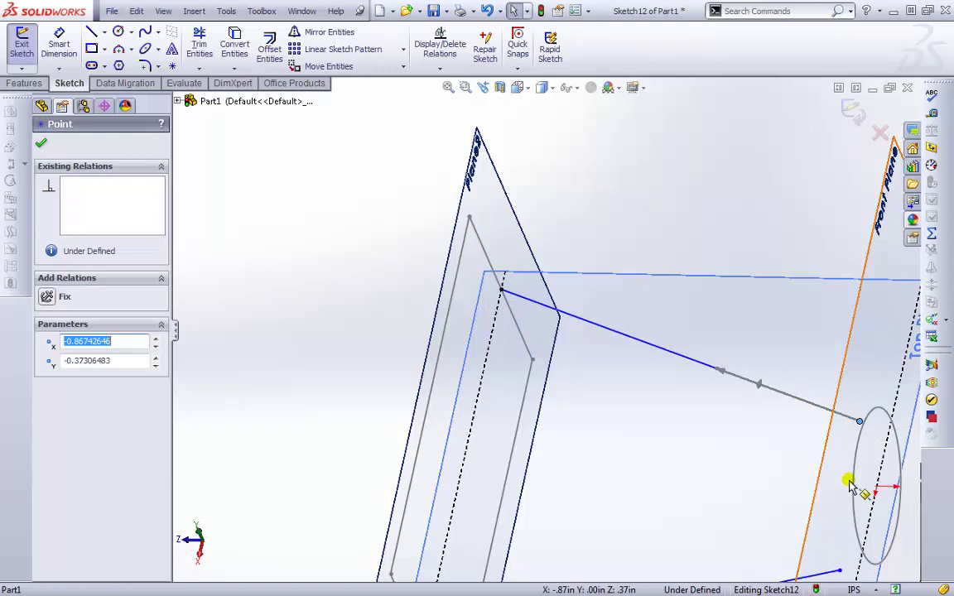
pyautogui.keyDown('ctrl'); pyautogui.click(871, 417); pyautogui.keyUp('ctrl')
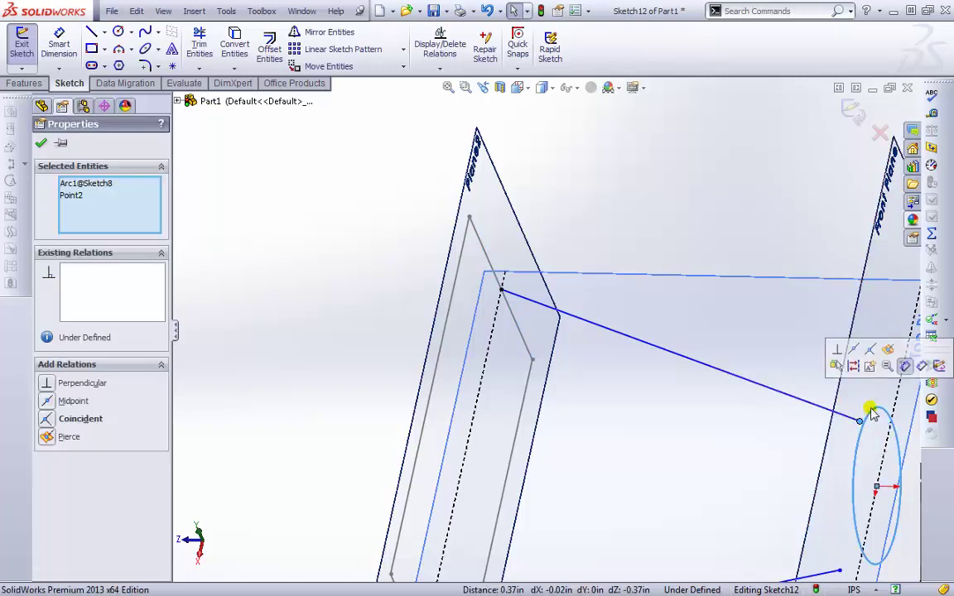
pyautogui.click(889, 348)
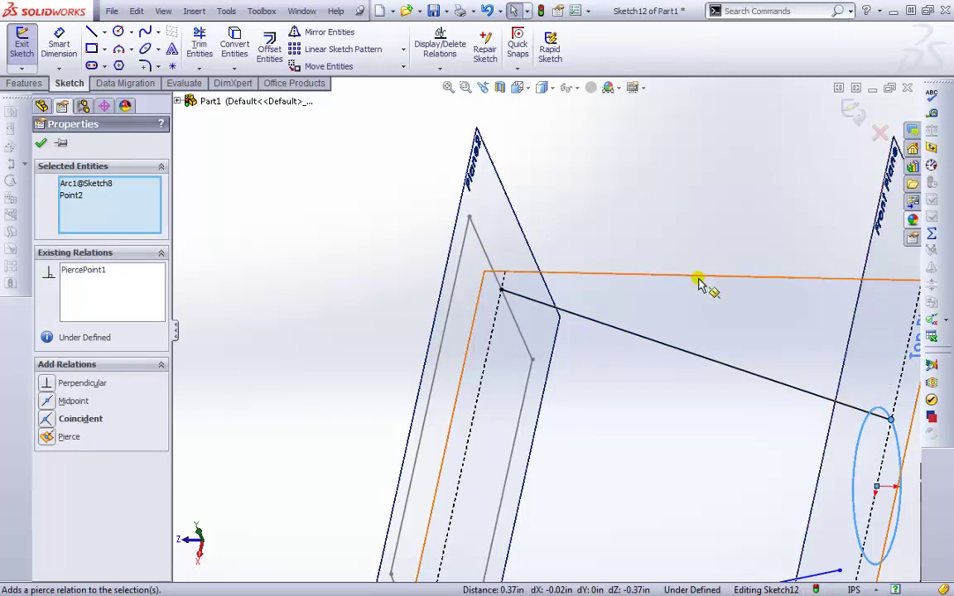
pyautogui.click(43, 144)
# - Add a Pierce relation between the second spline's rectangle-side endpoint and the rectangle's opposite short edge
pyautogui.moveTo(645, 462); pyautogui.dragTo(617, 412, button='middle')
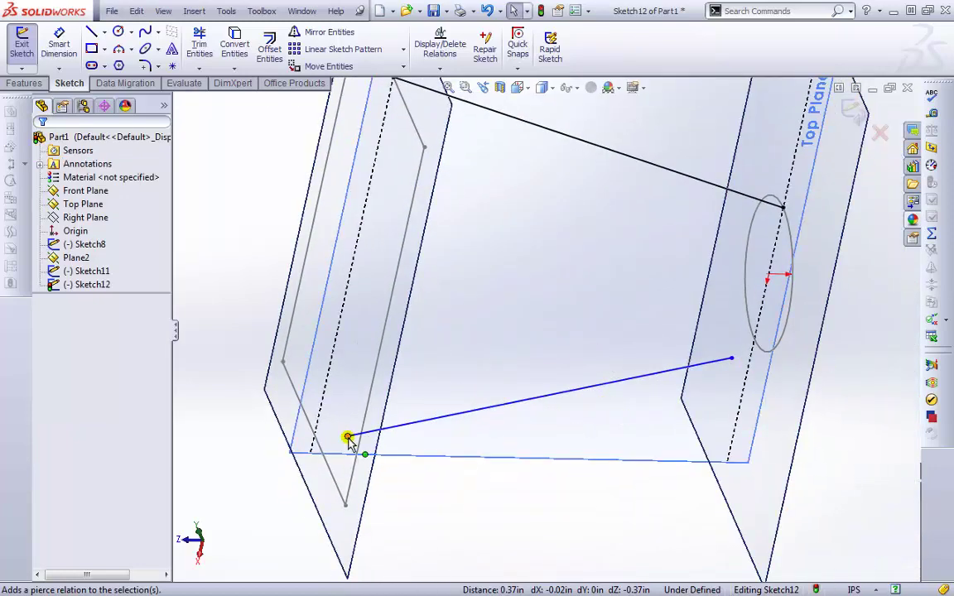
pyautogui.click(349, 437)
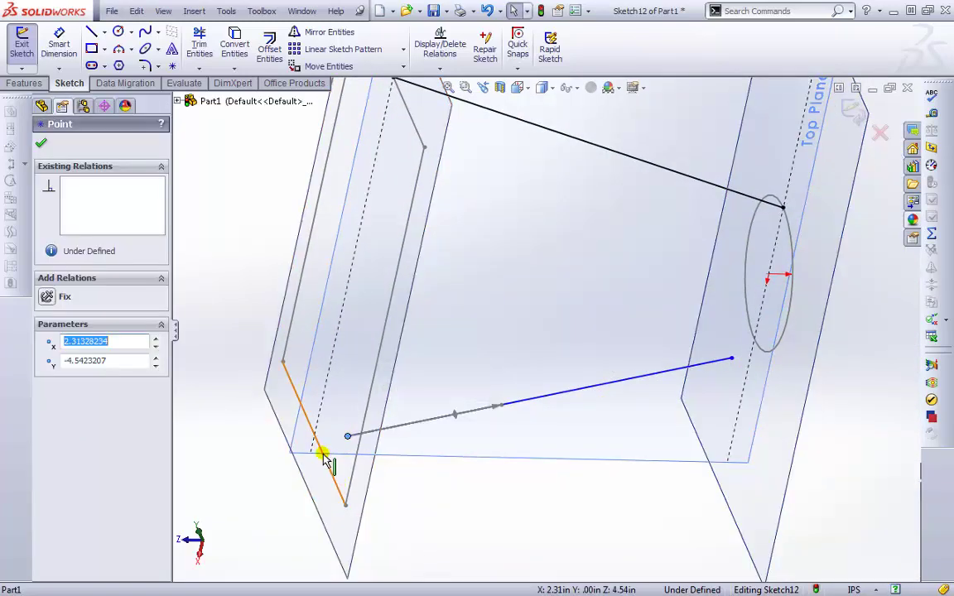
pyautogui.keyDown('ctrl'); pyautogui.click(323, 454); pyautogui.keyUp('ctrl')
pyautogui.click(47, 383)
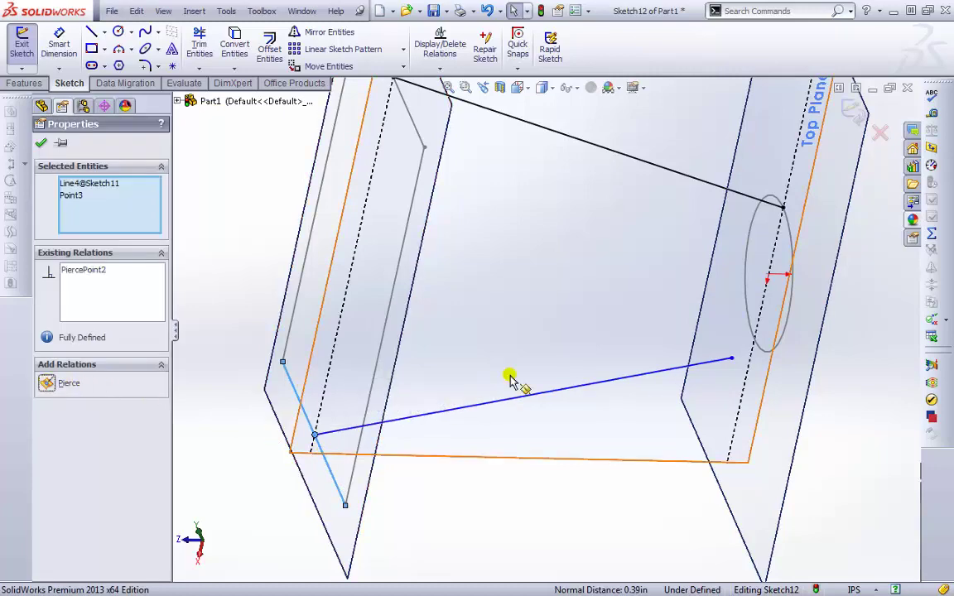
# - Add a Pierce relation between the second spline's circle-side endpoint and the circle
pyautogui.click(732, 358)
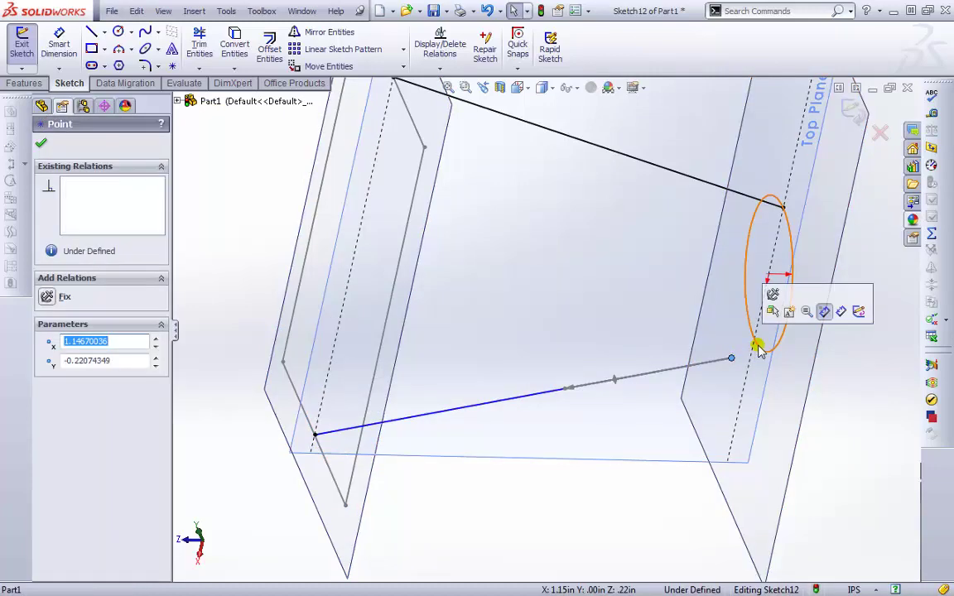
pyautogui.keyDown('ctrl'); pyautogui.click(757, 346); pyautogui.keyUp('ctrl')
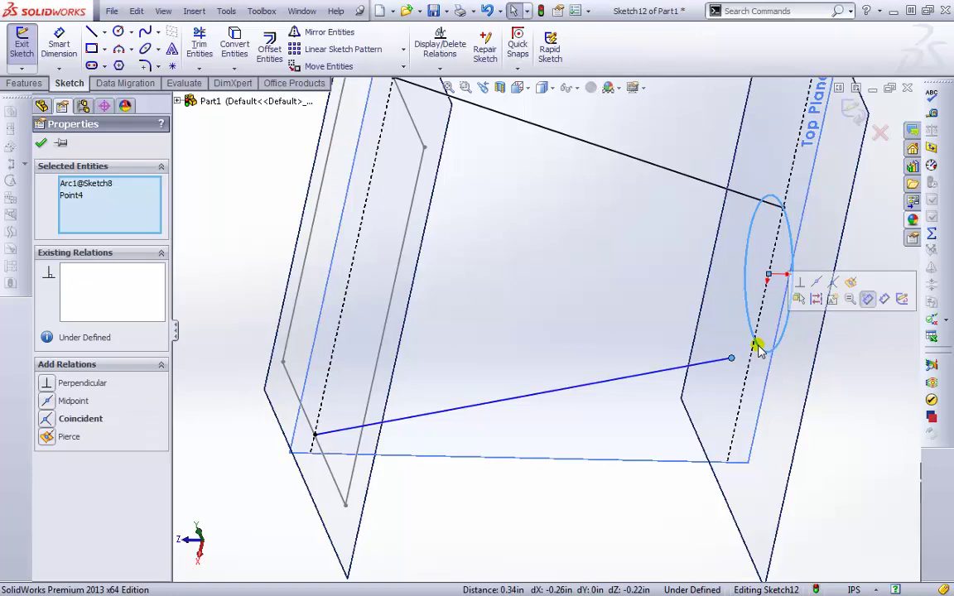
pyautogui.click(851, 282)
pyautogui.click(649, 511)
pyautogui.hotkey('ctrl', '8')
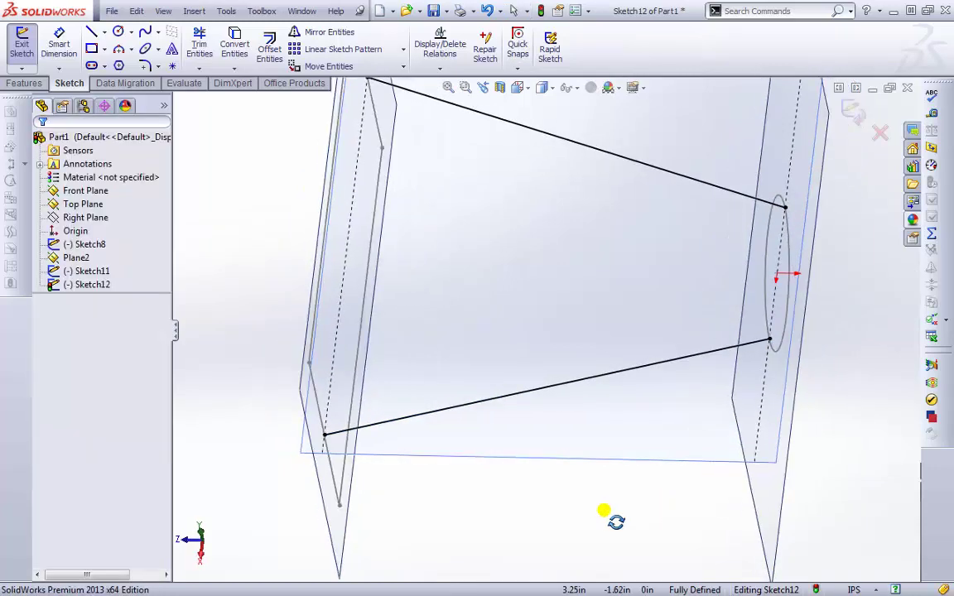
# - Bend the second spline with its tangency handles, to about 146.6° at the rectangle end and about 100° at the circle end
pyautogui.click(588, 364)
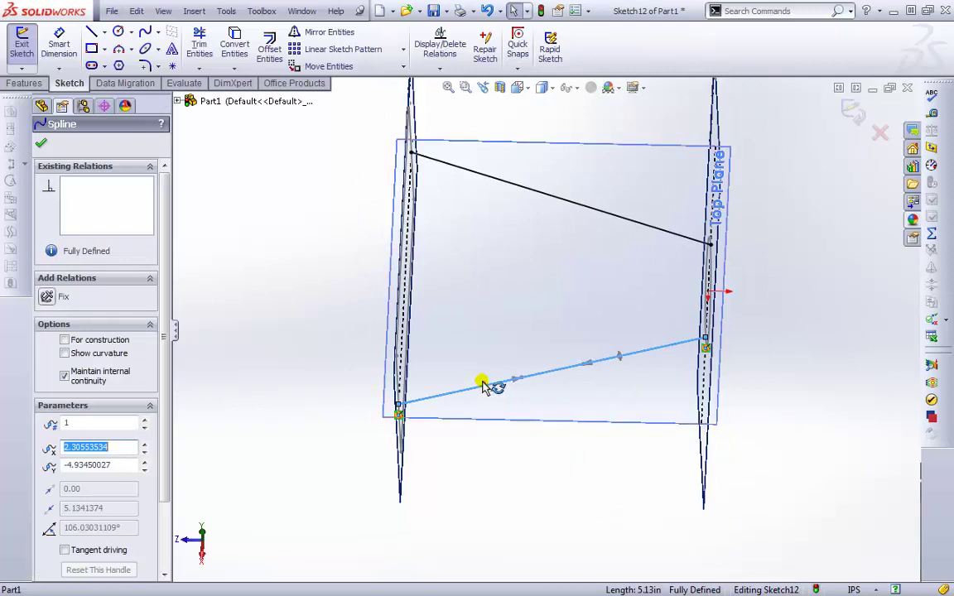
pyautogui.moveTo(485, 386); pyautogui.dragTo(483, 328)
pyautogui.moveTo(675, 332); pyautogui.dragTo(608, 308)
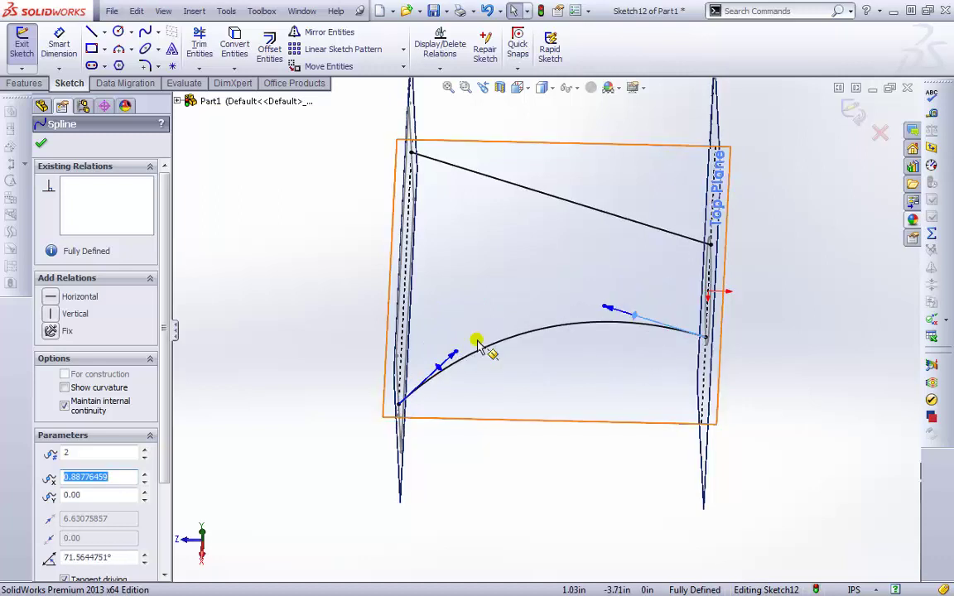
pyautogui.moveTo(480, 341); pyautogui.dragTo(515, 267)
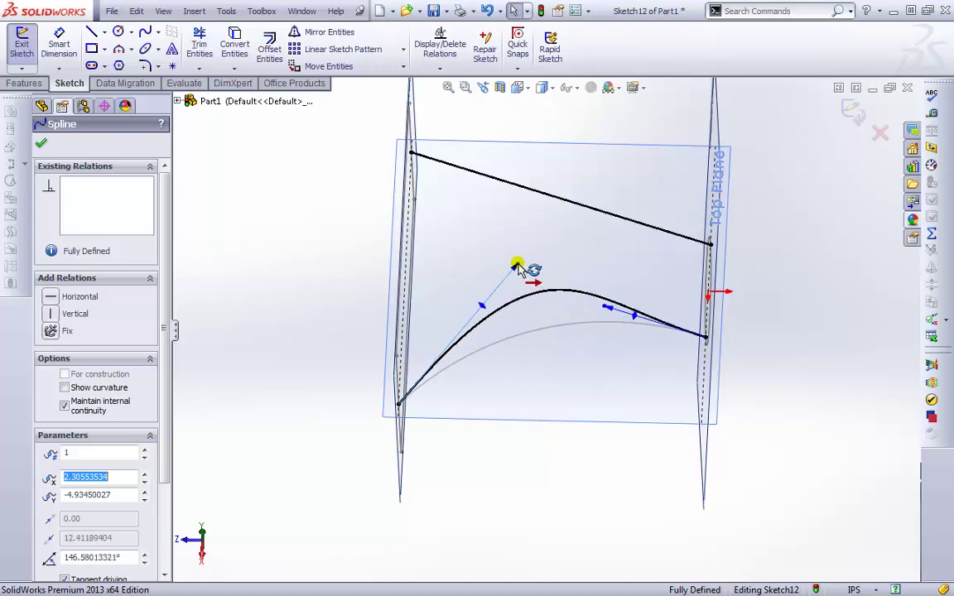
pyautogui.click(607, 306)
pyautogui.moveTo(607, 306); pyautogui.dragTo(461, 368)
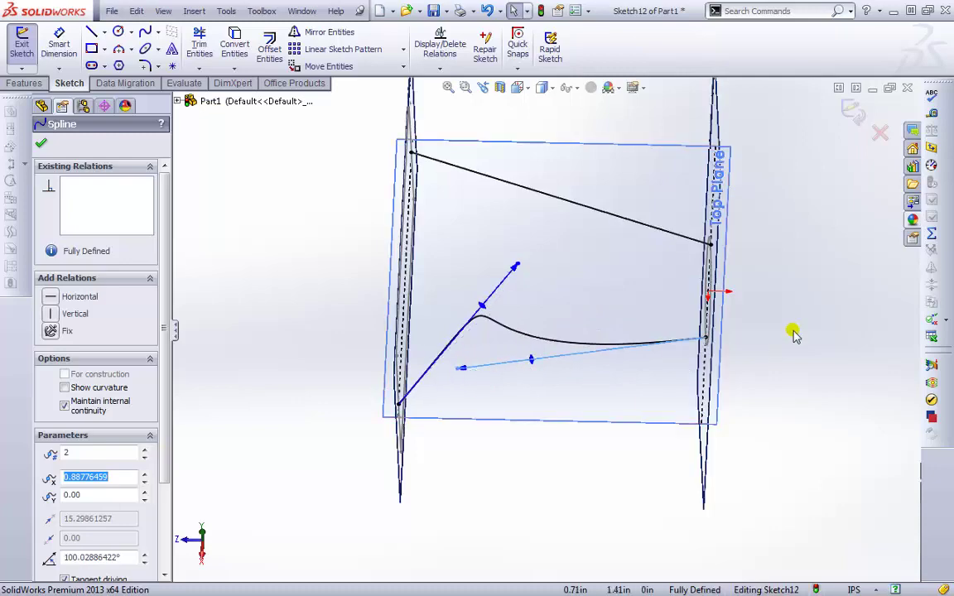
# - Bend the first spline into an S-shaped curve with its rectangle-end and circle-end tangency handles
pyautogui.click(599, 229)
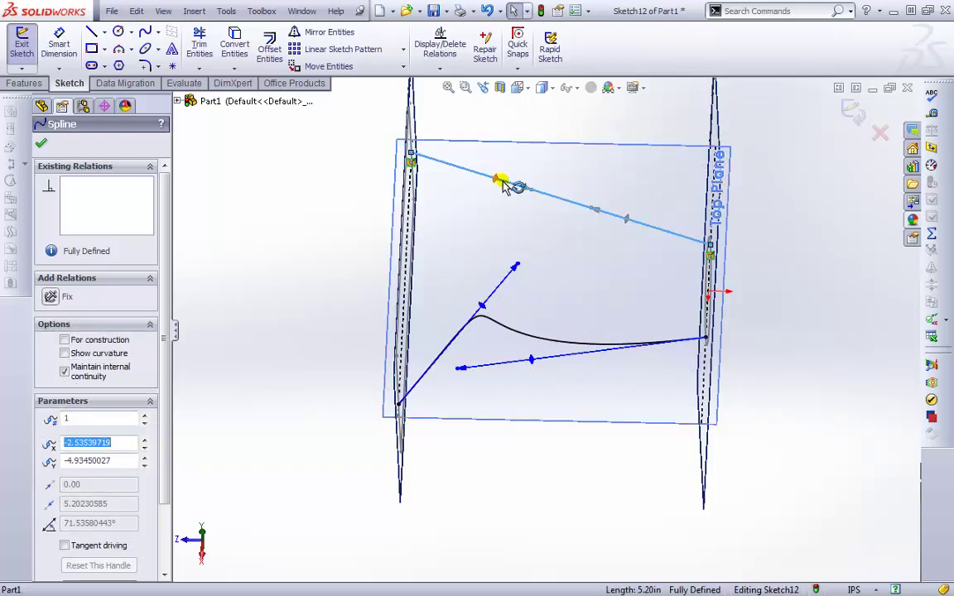
pyautogui.moveTo(502, 184); pyautogui.dragTo(439, 221)
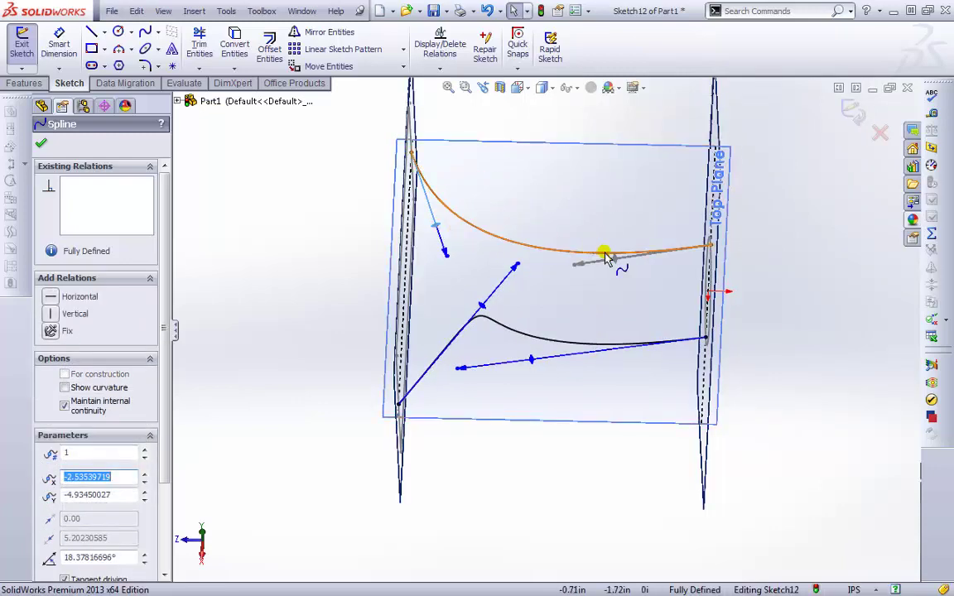
pyautogui.moveTo(606, 258); pyautogui.dragTo(591, 126)
# - Sharpen the second spline's peak by lengthening its rectangle-end handle and slightly adjusting its circle-end handle, and exit the sketch
pyautogui.moveTo(516, 268); pyautogui.dragTo(539, 219)
pyautogui.moveTo(458, 366)
pyautogui.mouseDown()
pyautogui.moveTo(441, 371)
pyautogui.moveTo(452, 361)
pyautogui.mouseUp()
pyautogui.click(761, 362)
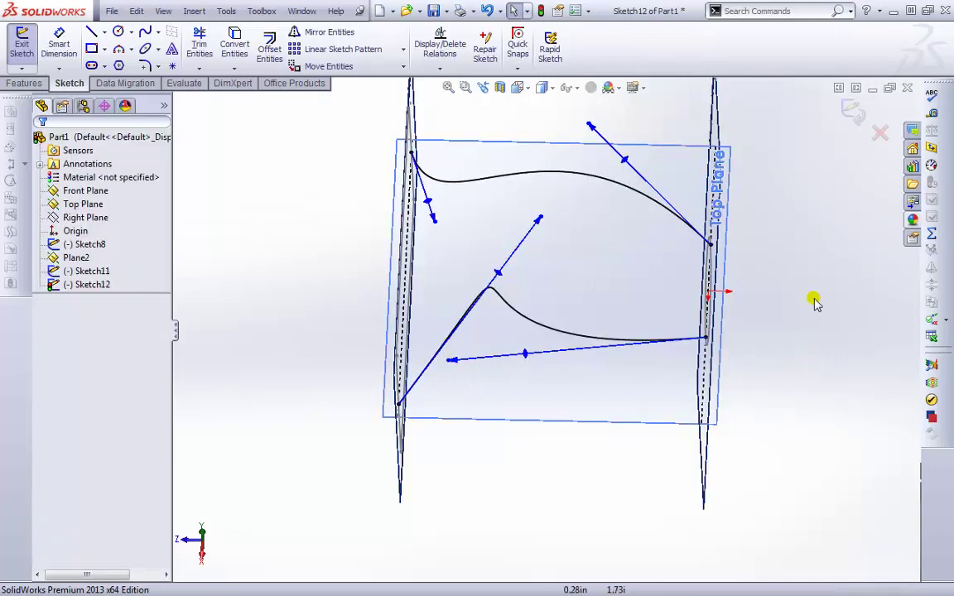
pyautogui.click(854, 111)
# - Start a Lofted Boss/Base with the Front Plane circle sketch and the offset-plane rectangle sketch as profiles
pyautogui.moveTo(807, 377); pyautogui.dragTo(851, 373, button='middle')
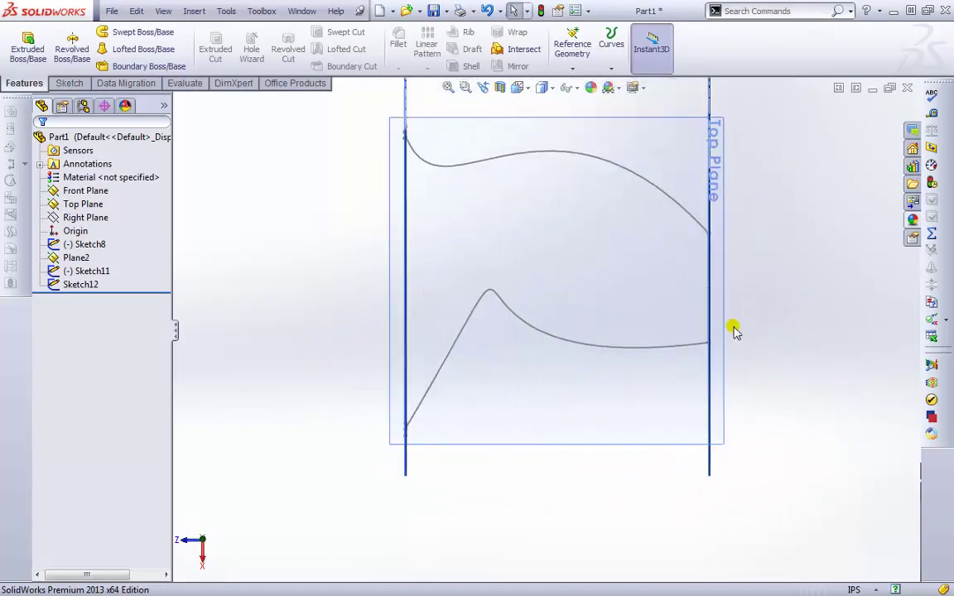
pyautogui.moveTo(735, 329); pyautogui.dragTo(687, 380, button='middle')
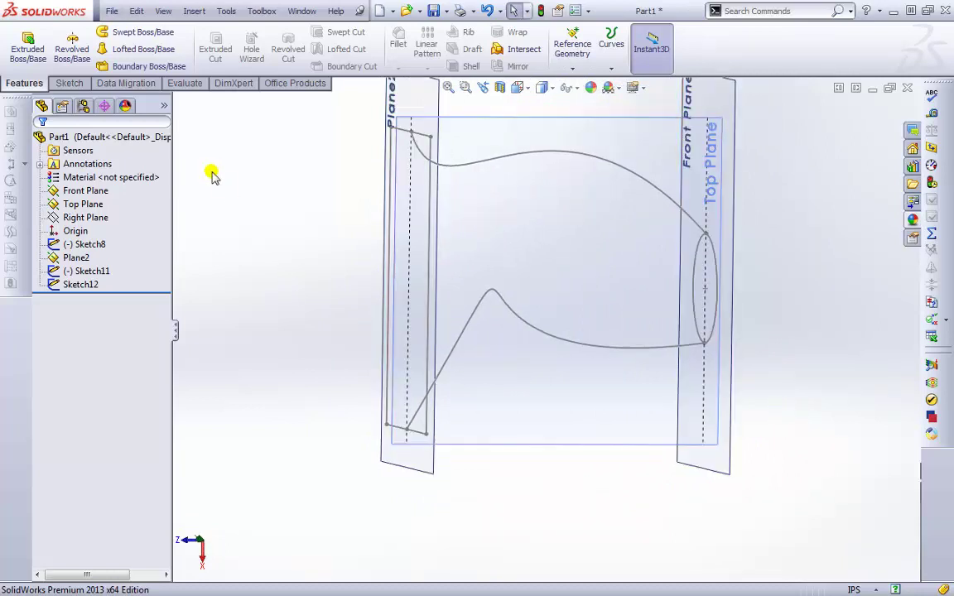
pyautogui.click(142, 50)
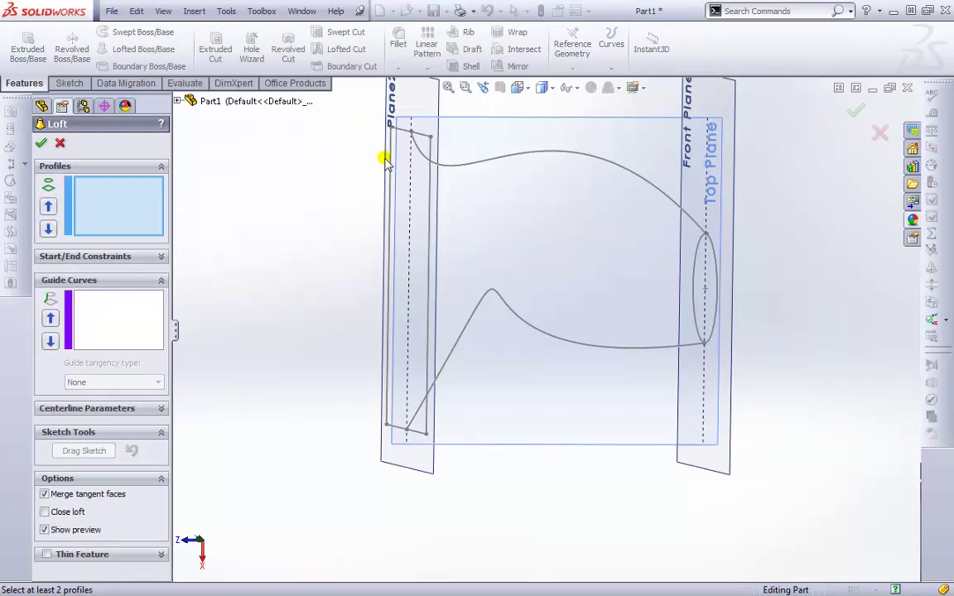
pyautogui.click(178, 101)
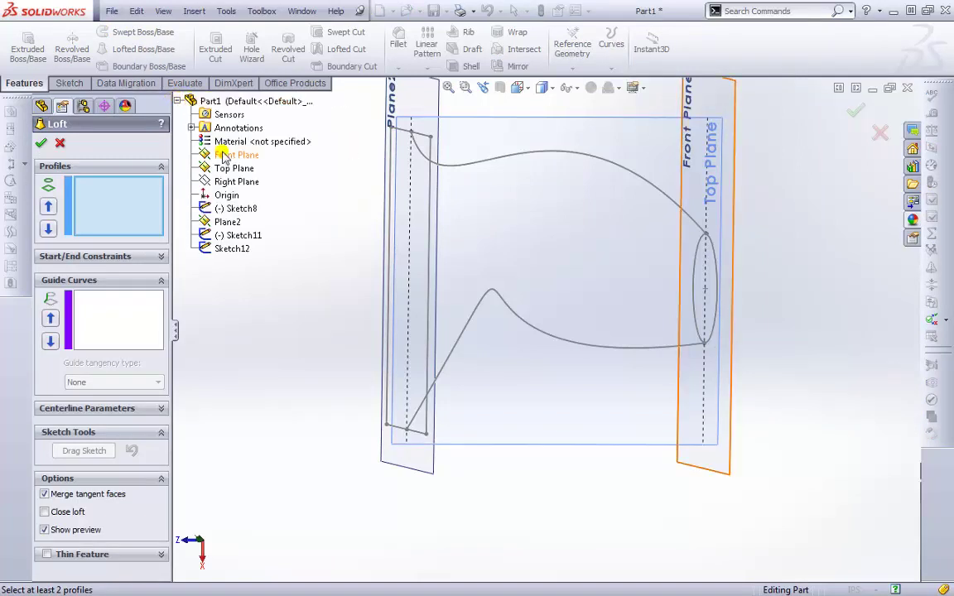
pyautogui.click(229, 210)
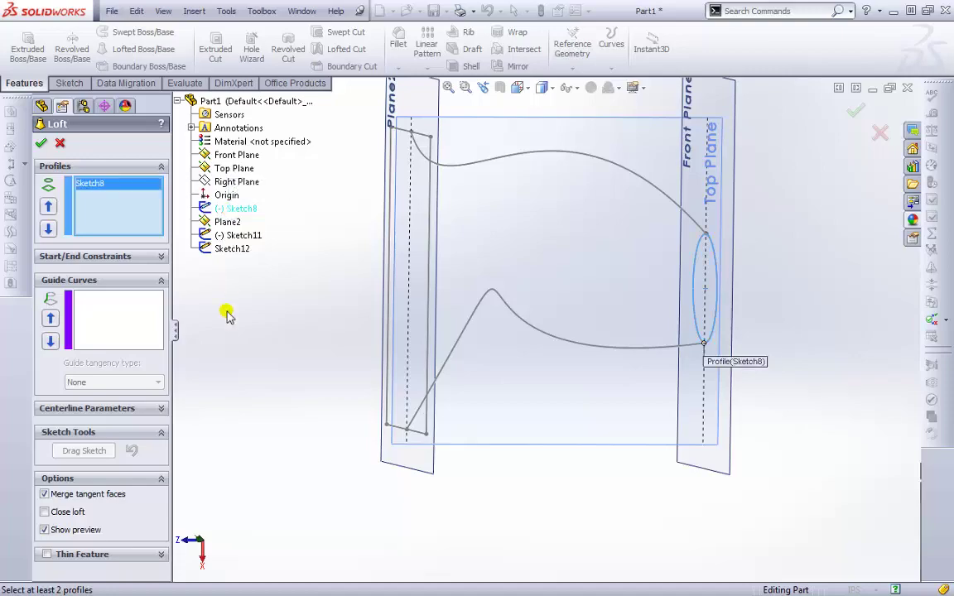
pyautogui.click(232, 236)
pyautogui.moveTo(336, 373)
pyautogui.mouseDown(button='middle')
pyautogui.moveTo(254, 367)
pyautogui.moveTo(471, 373)
pyautogui.moveTo(336, 378)
pyautogui.moveTo(342, 358)
pyautogui.mouseUp(button='middle')
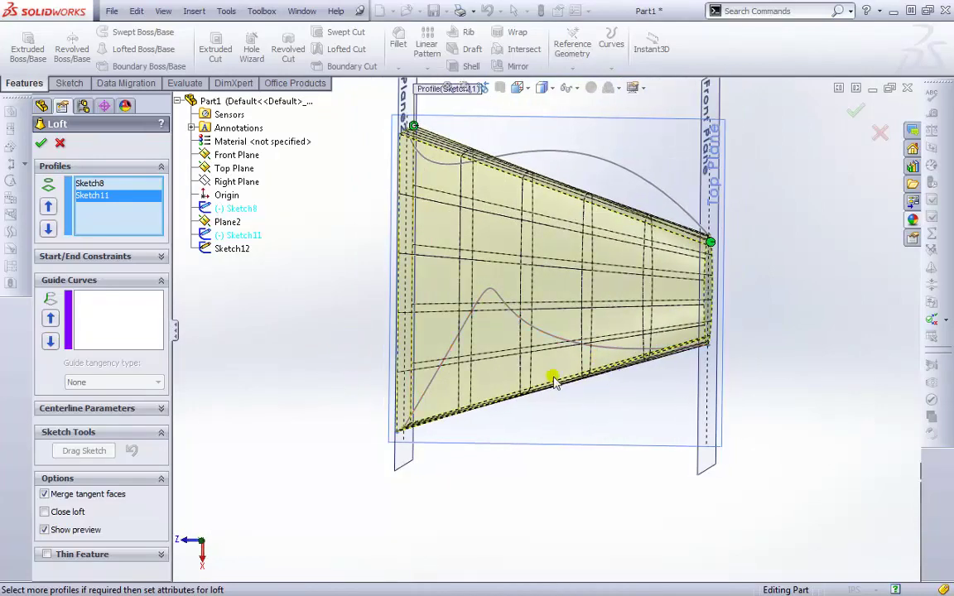
# - Add the S-shaped first spline to the loft as an open guide curve
pyautogui.click(118, 318)
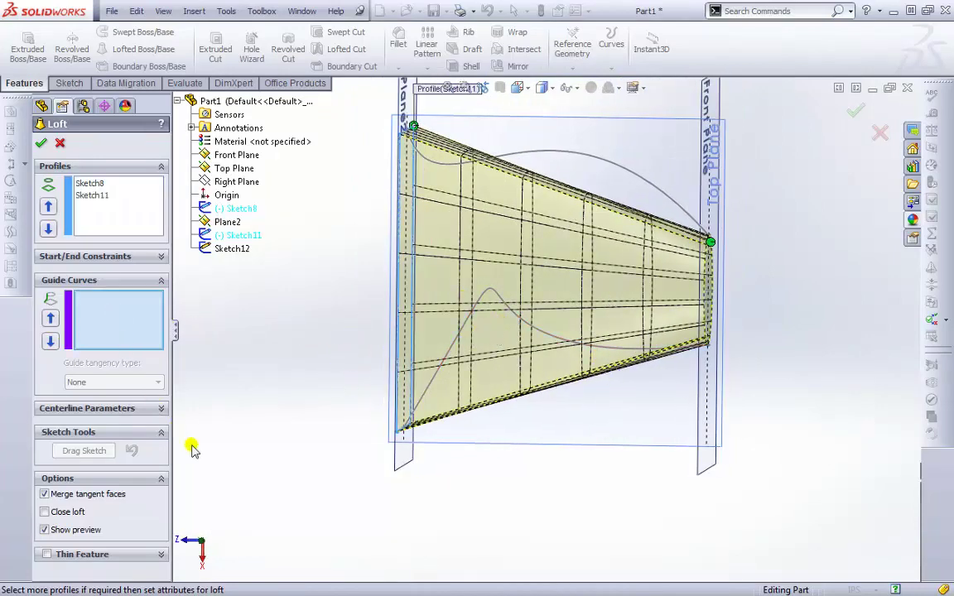
pyautogui.click(583, 161)
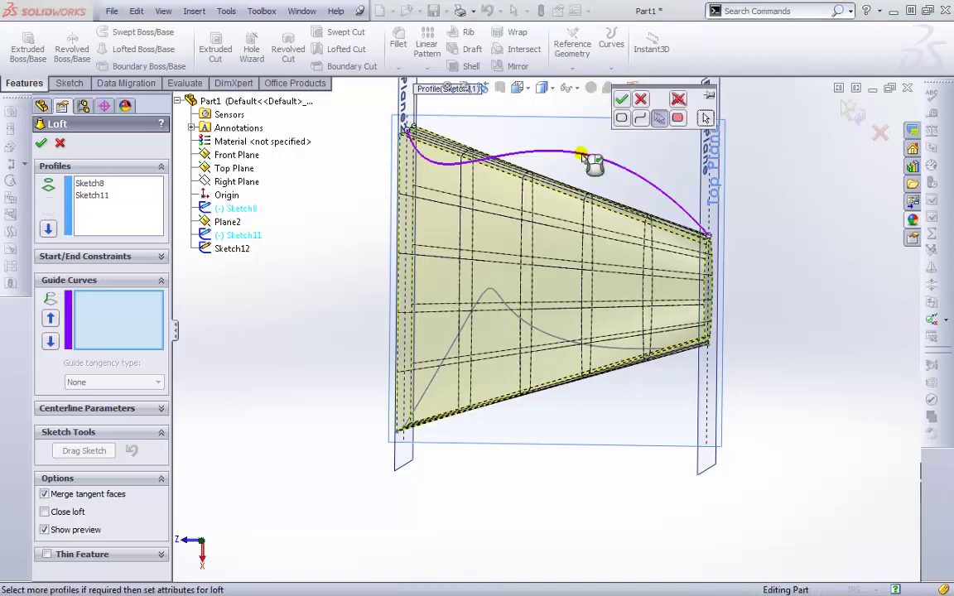
pyautogui.click(623, 100)
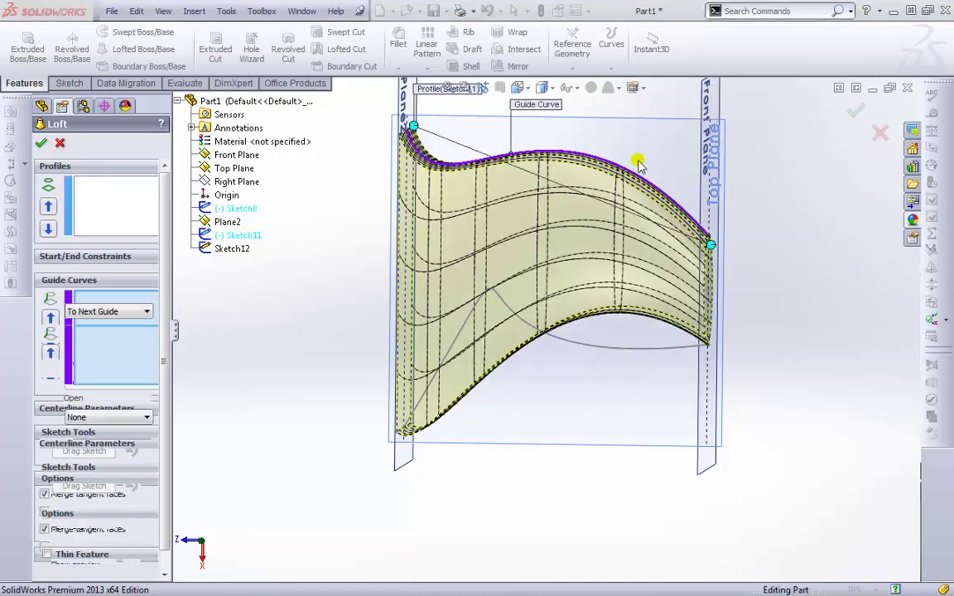
# - Add the second, sharply peaked spline as another open guide curve and inspect the loft preview from several angles
pyautogui.moveTo(795, 300); pyautogui.dragTo(533, 190, button='middle')
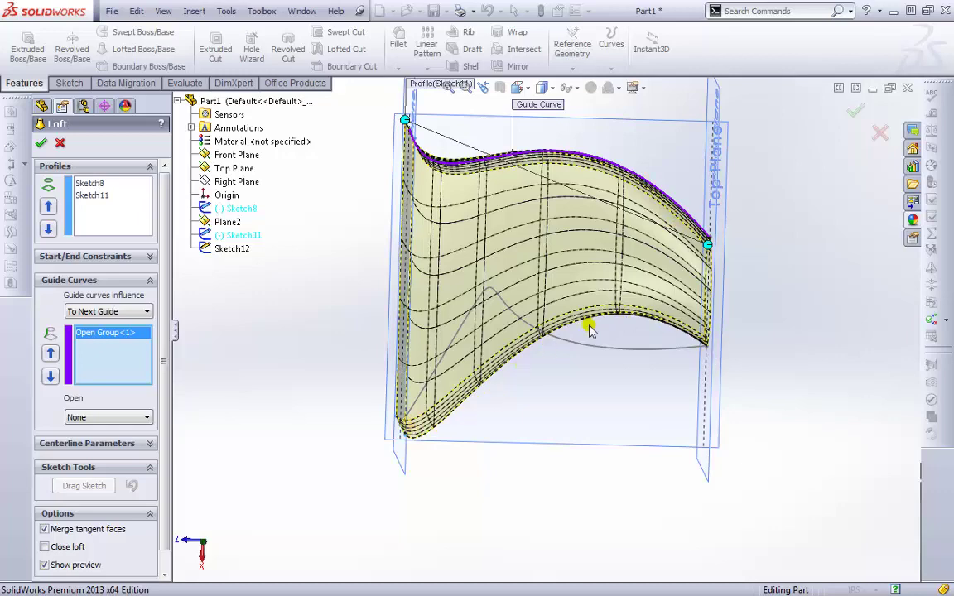
pyautogui.moveTo(504, 500); pyautogui.dragTo(445, 386, button='middle')
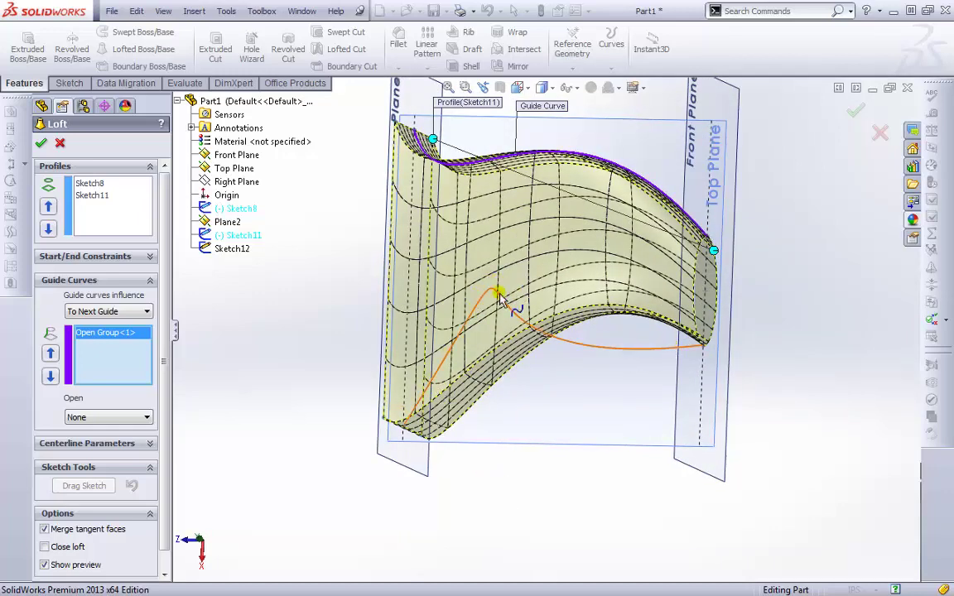
pyautogui.moveTo(577, 452); pyautogui.dragTo(584, 391, button='middle')
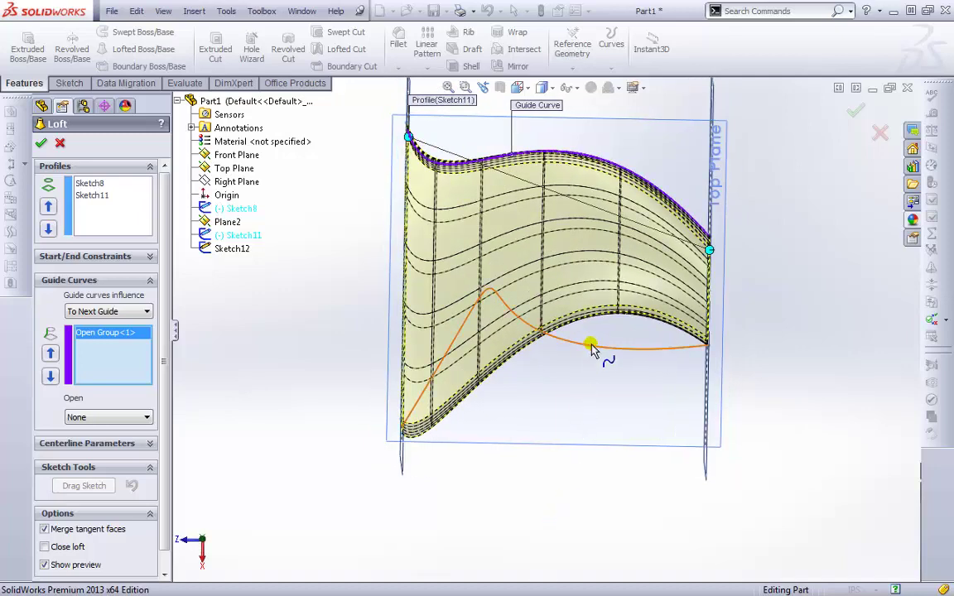
pyautogui.click(592, 348)
pyautogui.click(631, 393)
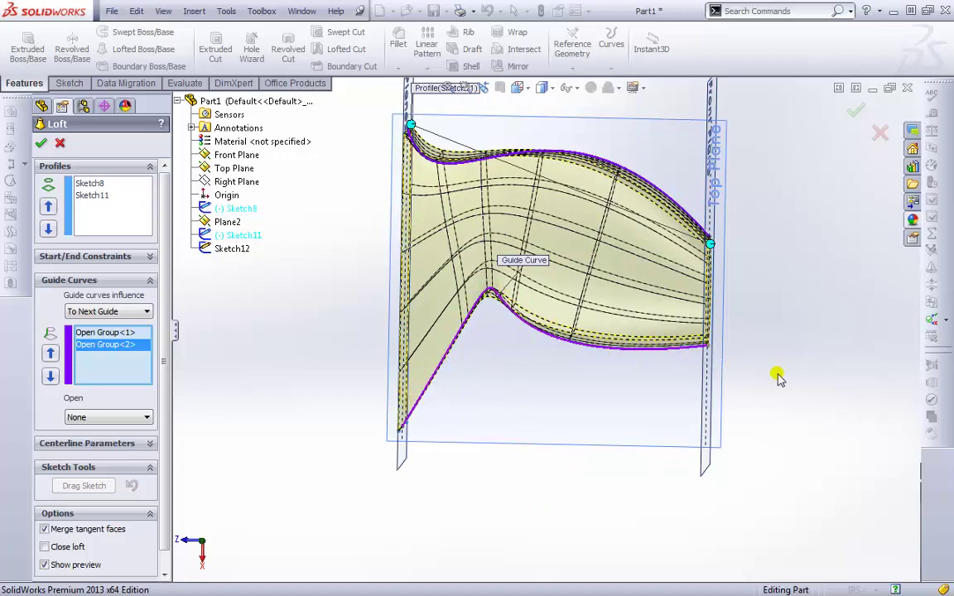
pyautogui.moveTo(779, 377); pyautogui.dragTo(679, 368, button='middle')
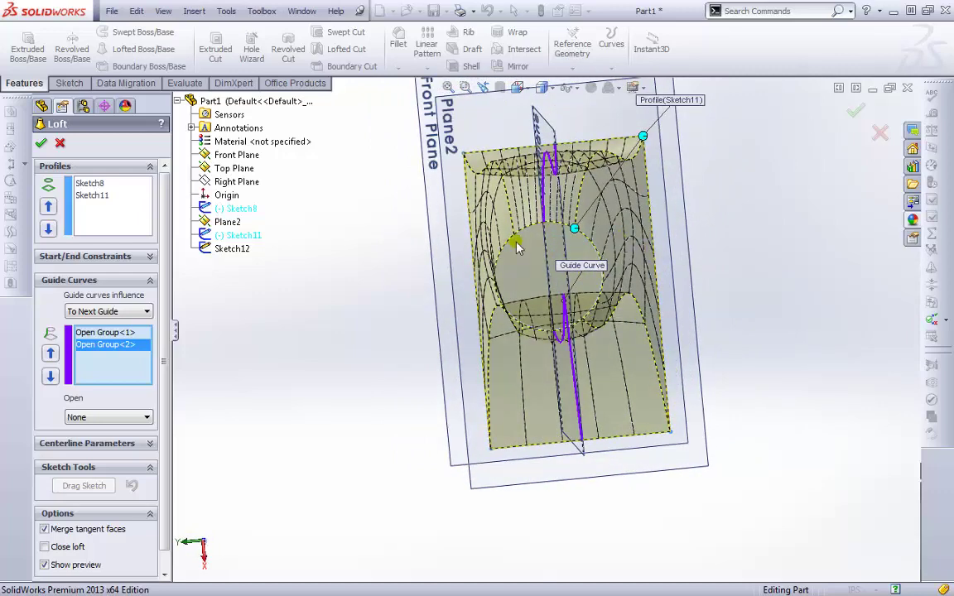
# - Complete the loft with both guide curves and hide Plane2, the Top Plane and the Front Plane
pyautogui.click(856, 114)
pyautogui.moveTo(782, 351); pyautogui.dragTo(760, 331, button='middle')
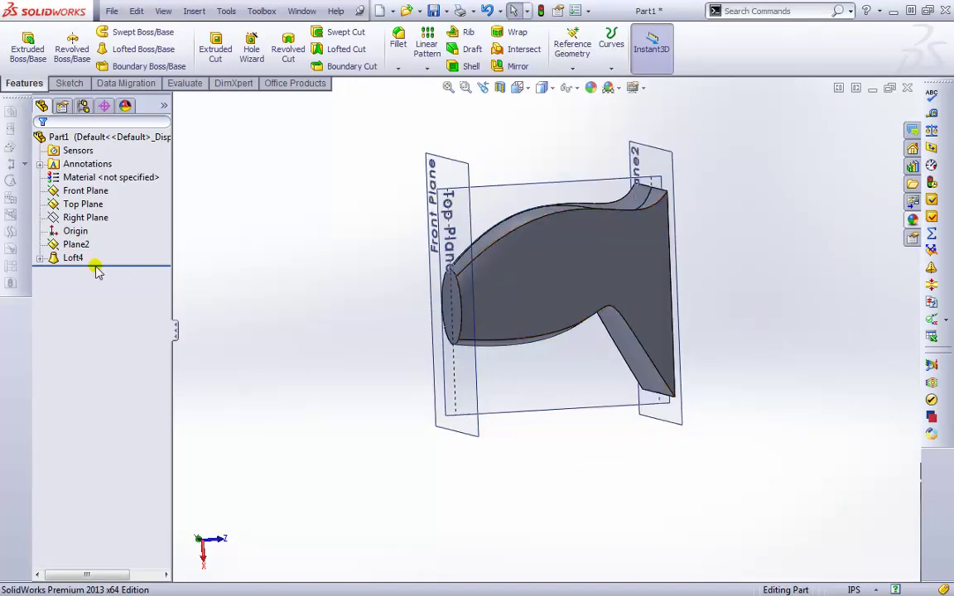
pyautogui.click(74, 245)
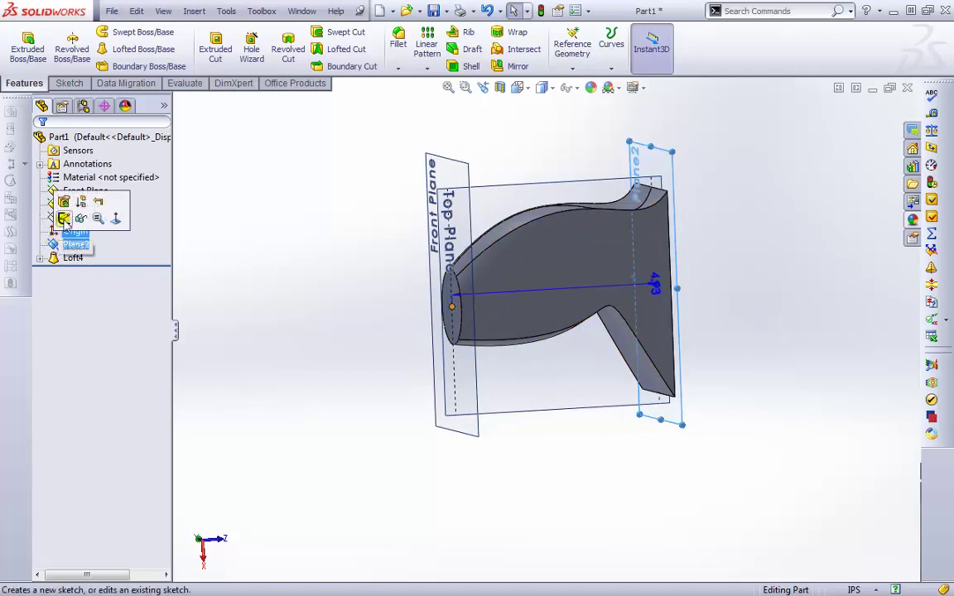
pyautogui.click(79, 217)
pyautogui.click(79, 203)
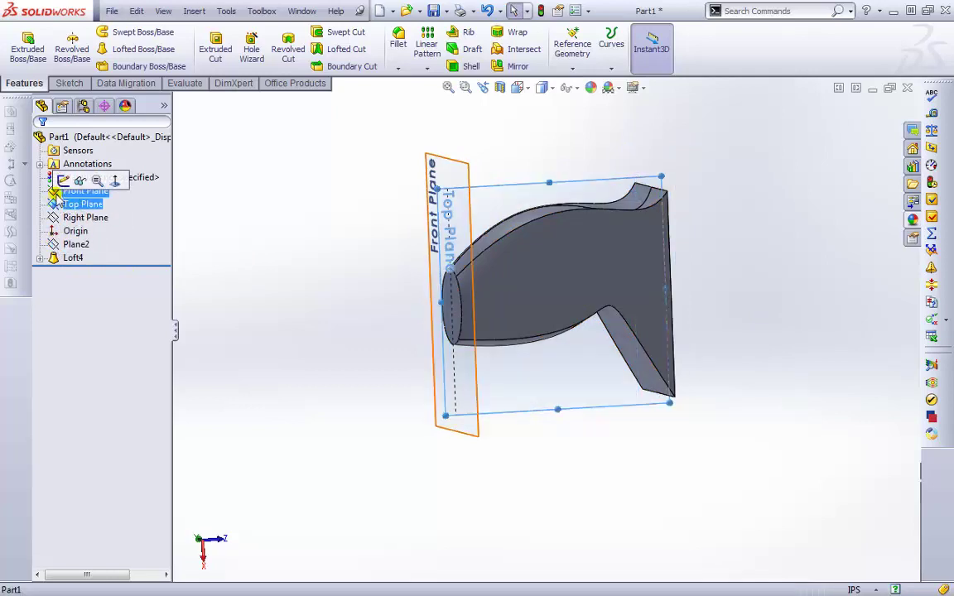
pyautogui.click(75, 182)
pyautogui.click(69, 191)
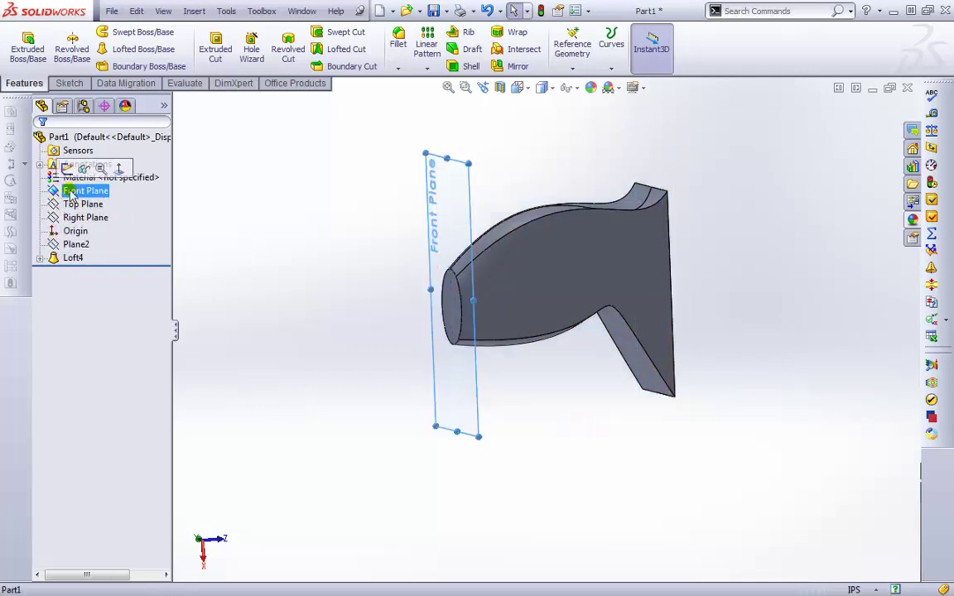
pyautogui.click(82, 170)
pyautogui.moveTo(313, 281); pyautogui.dragTo(333, 342, button='middle')
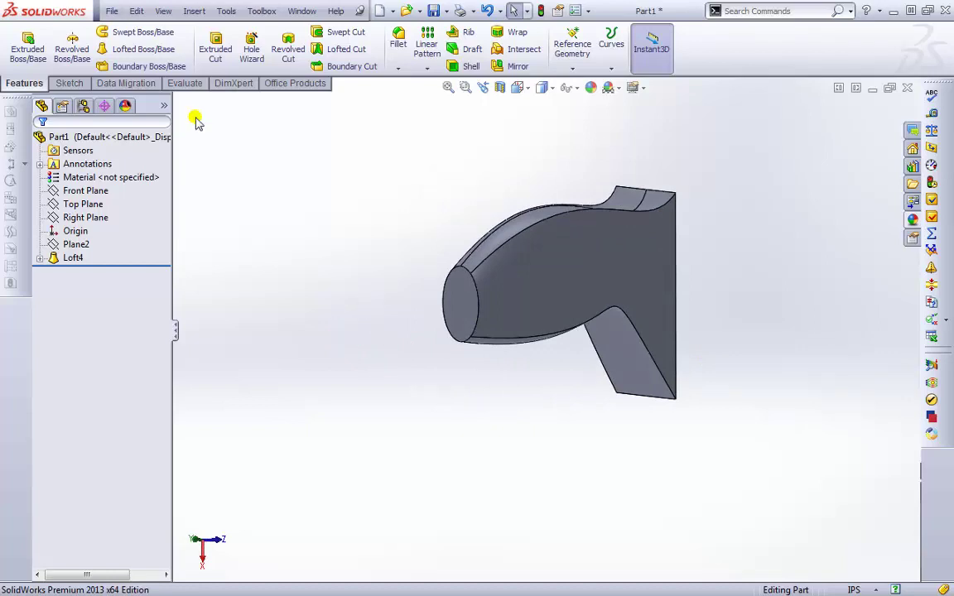
pyautogui.moveTo(381, 313)
pyautogui.mouseDown(button='middle')
pyautogui.moveTo(466, 313)
pyautogui.moveTo(373, 305)
pyautogui.mouseUp(button='middle')
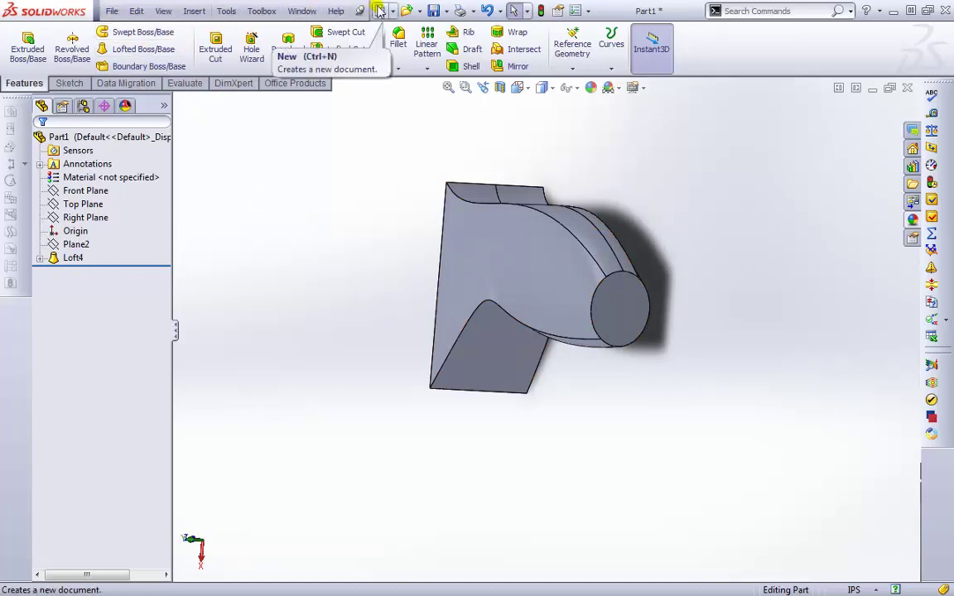
# - Create a new part document
pyautogui.click(112, 10)
pyautogui.click(132, 27)
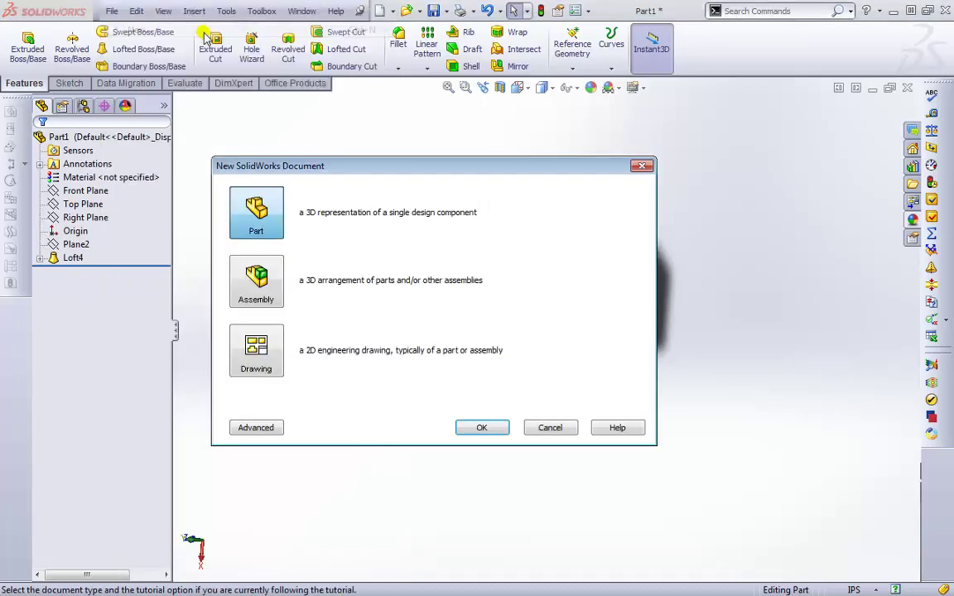
pyautogui.click(480, 430)
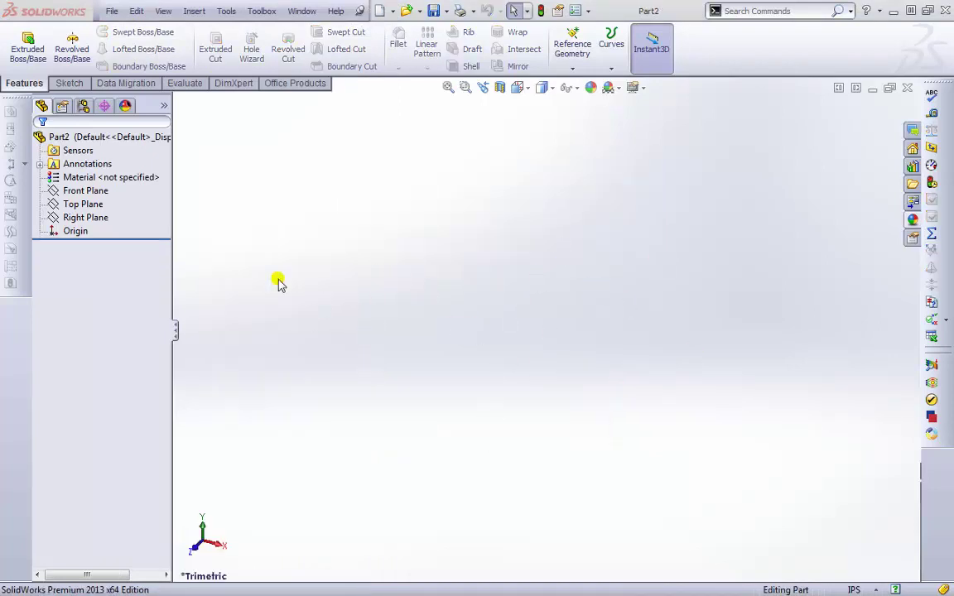
# - Start a sketch on the Front Plane and draw a vertical line about 2.85 in long on the negative X side of the origin
pyautogui.click(86, 190)
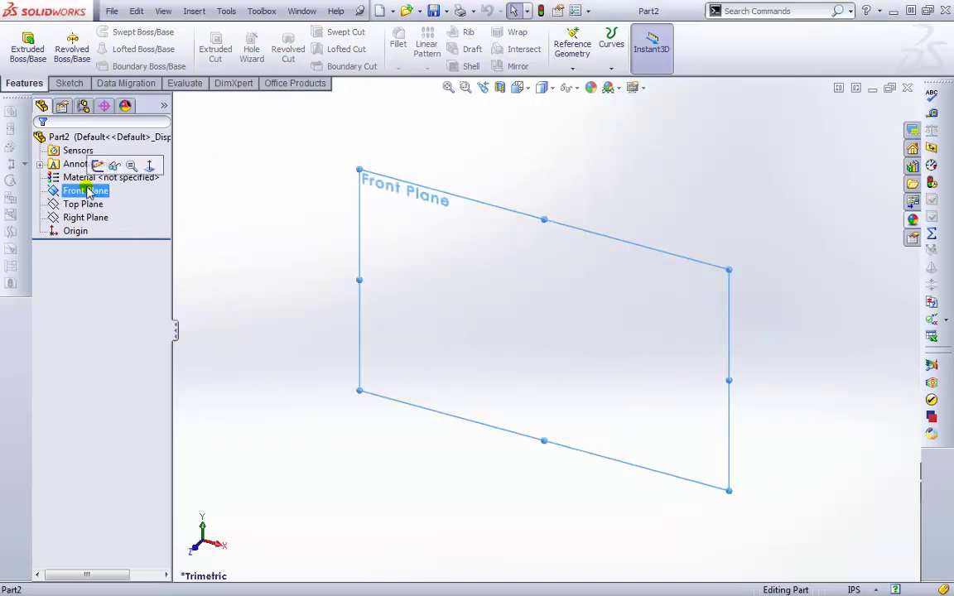
pyautogui.click(98, 165)
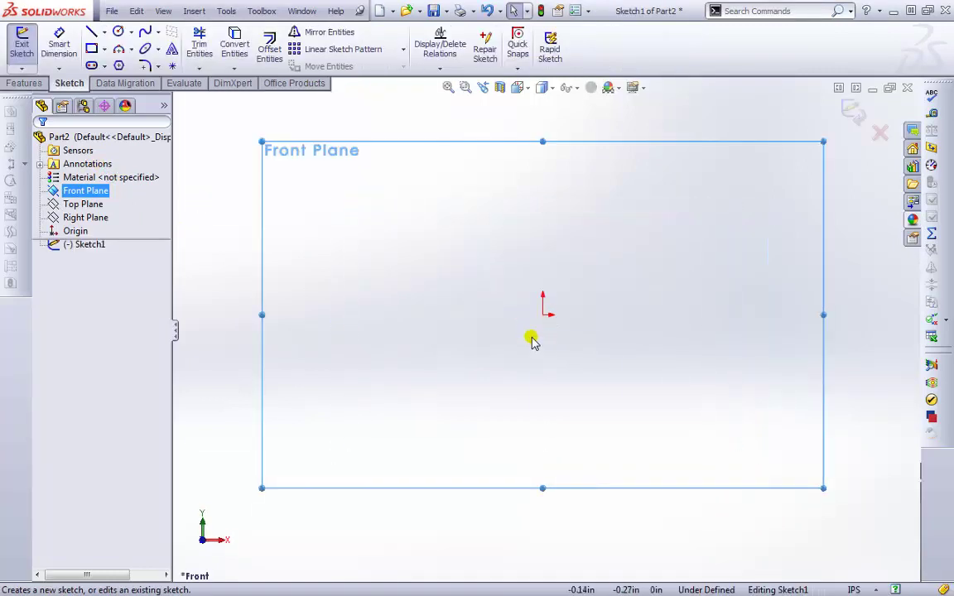
pyautogui.press('s')
pyautogui.click(546, 368)
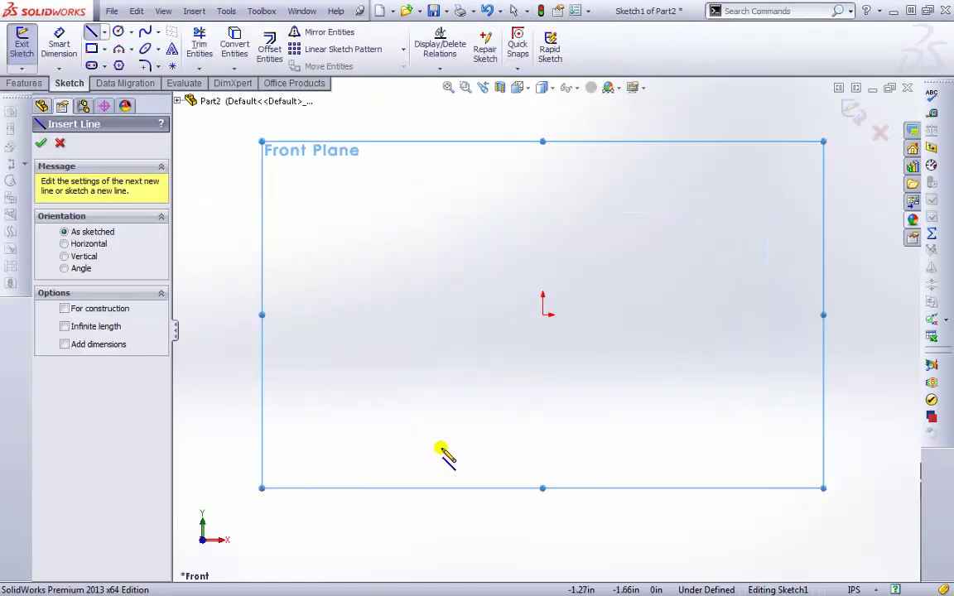
pyautogui.click(440, 447)
pyautogui.doubleClick(440, 219)
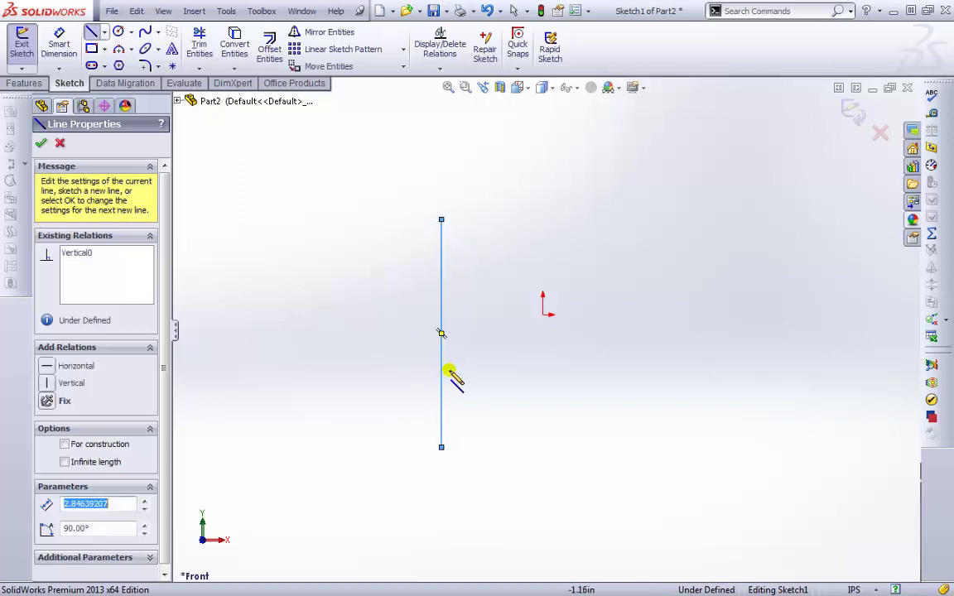
pyautogui.click(58, 146)
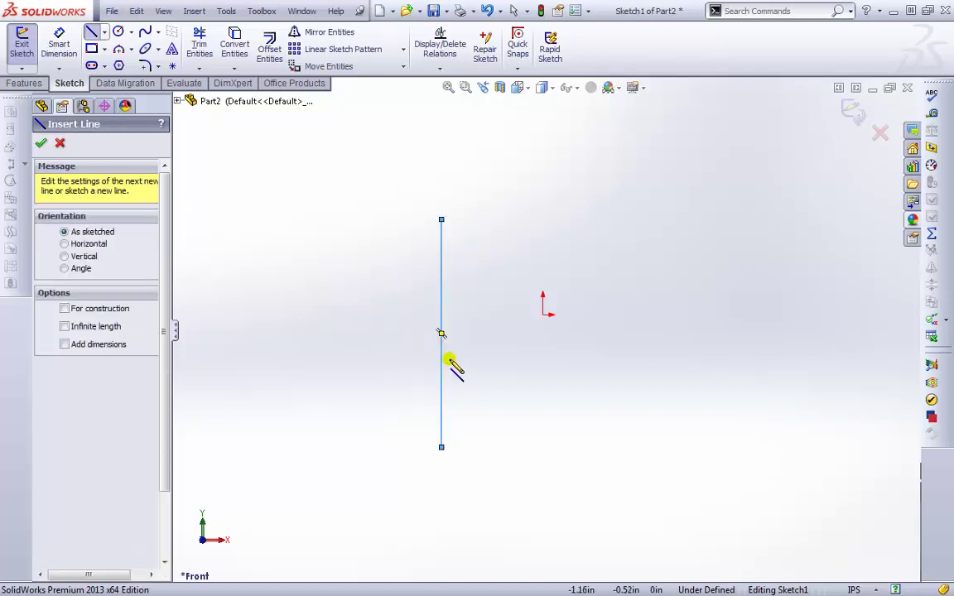
pyautogui.click(40, 141)
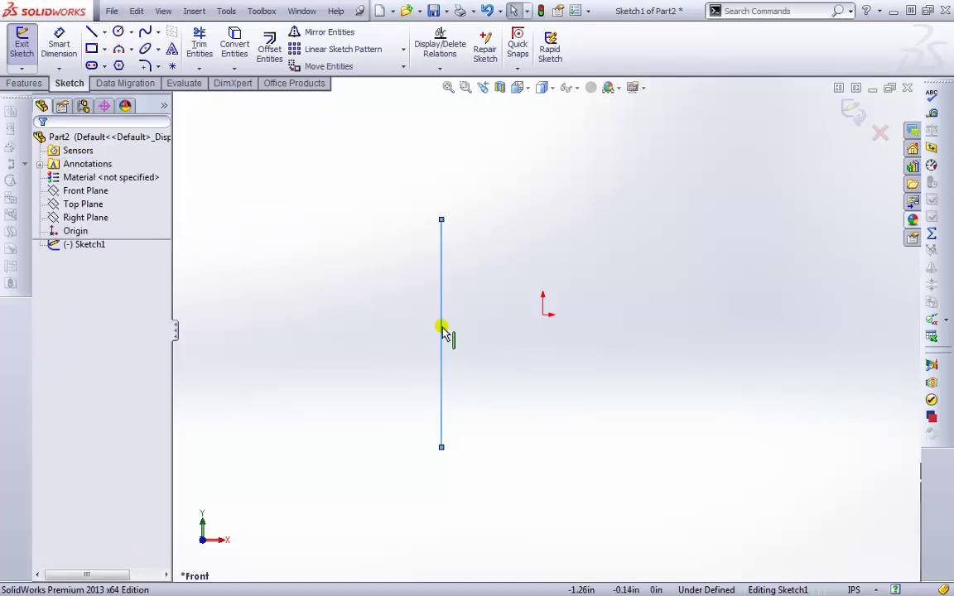
# - Add a semicircular tangent arc from the vertical line's upper endpoint, curving over towards the origin
pyautogui.press('s')
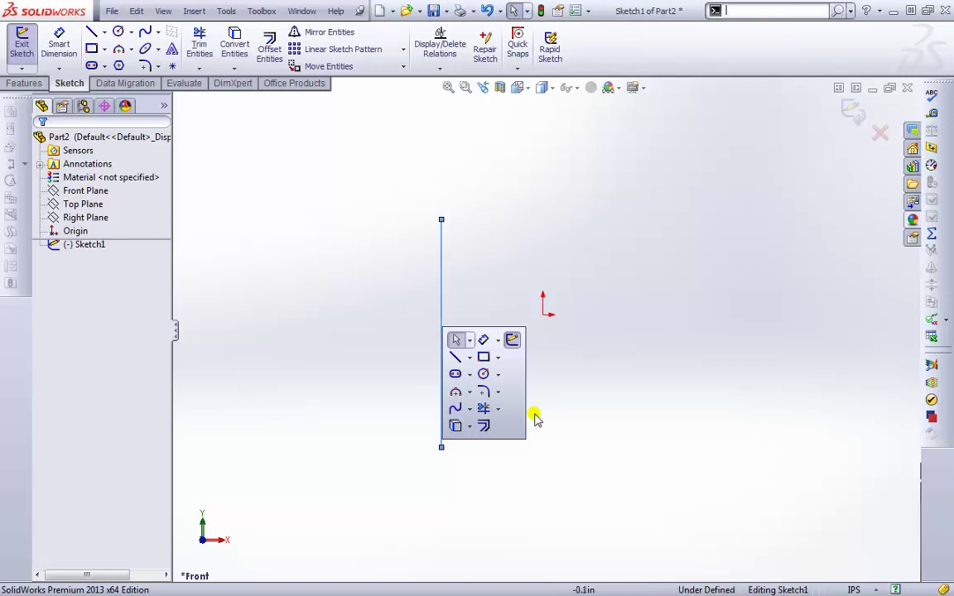
pyautogui.click(456, 393)
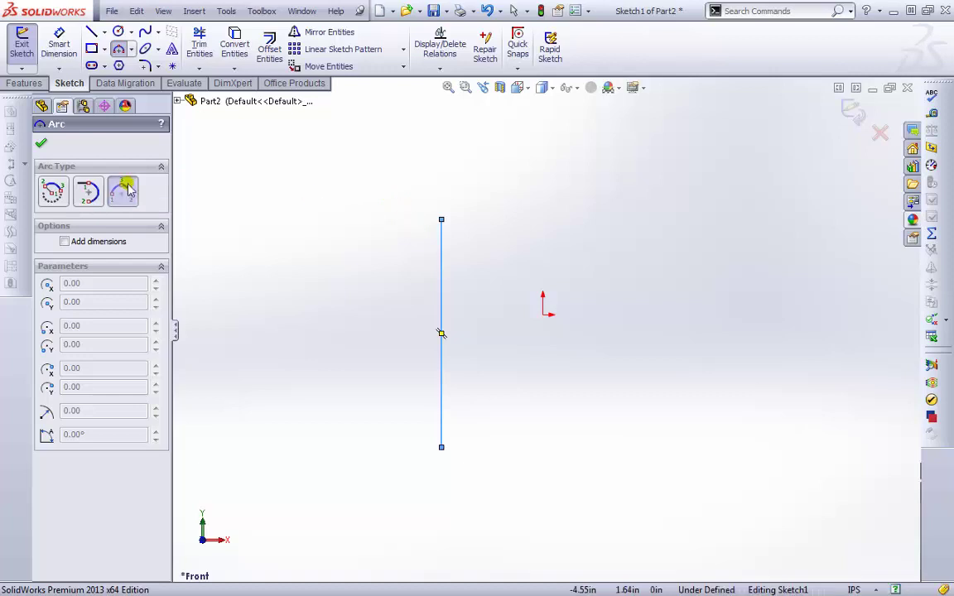
pyautogui.click(91, 196)
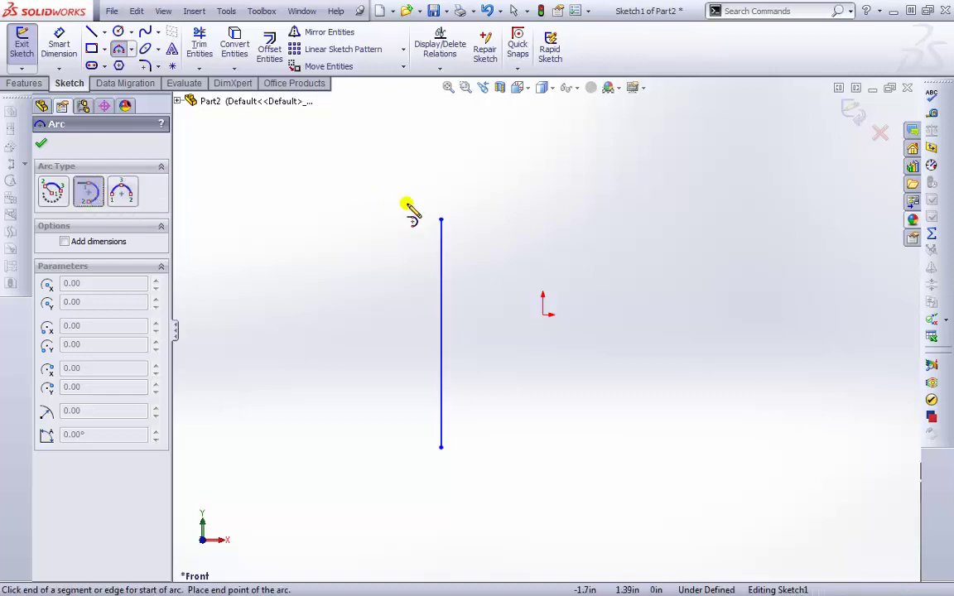
pyautogui.click(441, 220)
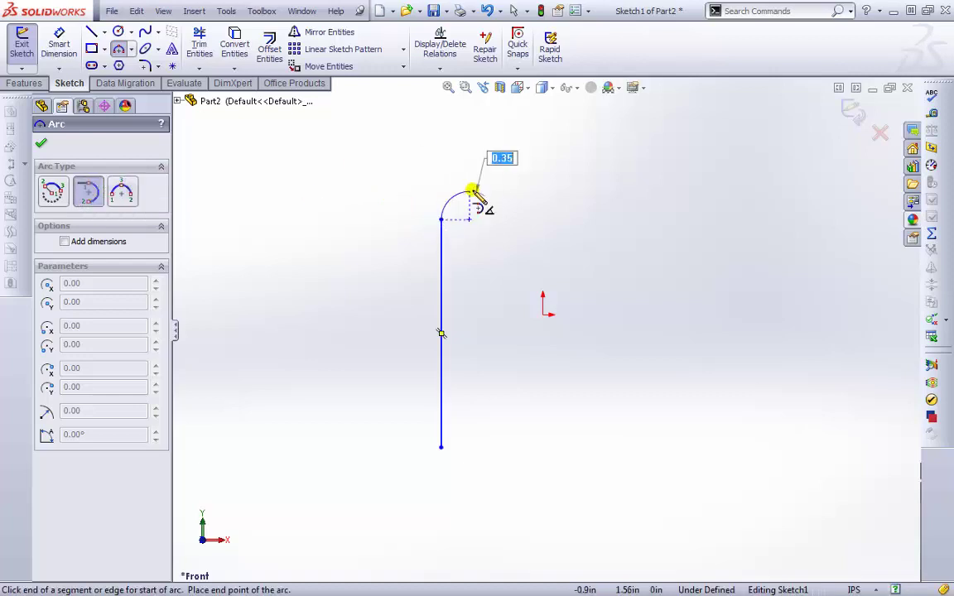
pyautogui.click(536, 220)
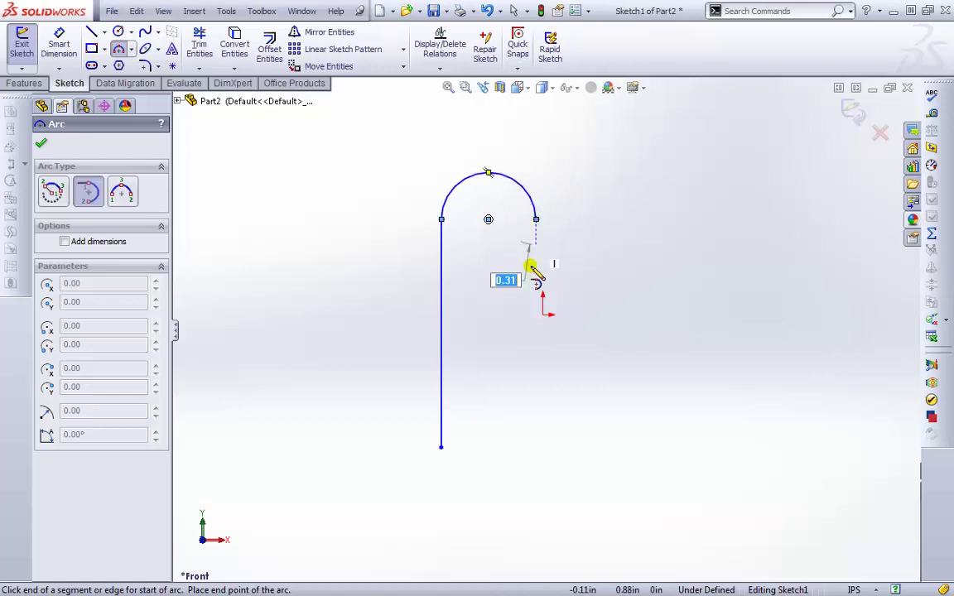
pyautogui.press('Escape')
# - Draw a vertical line about 0.90 in long downward from the arc's free end, tangent to the arc
pyautogui.press('s')
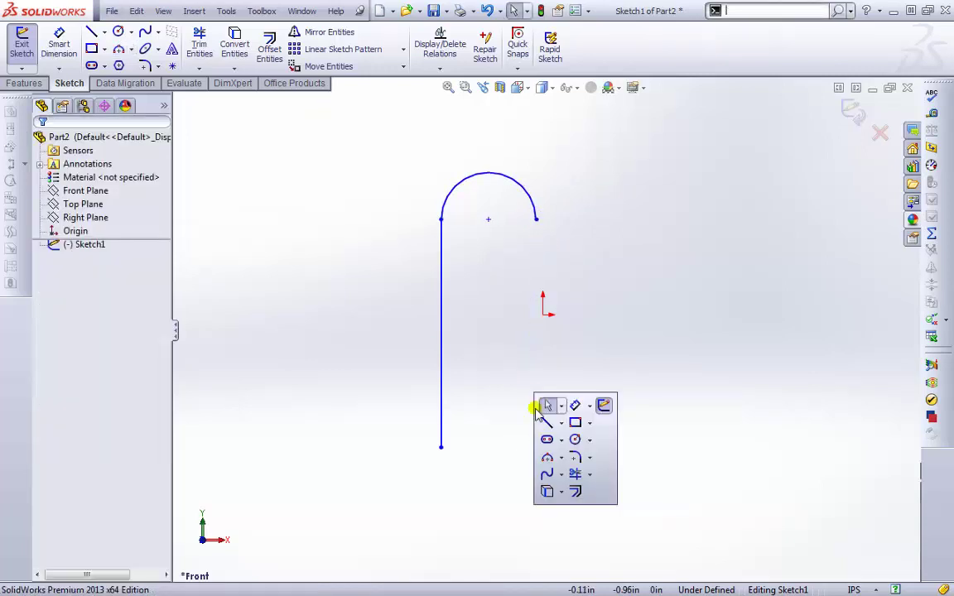
pyautogui.click(549, 421)
pyautogui.click(536, 221)
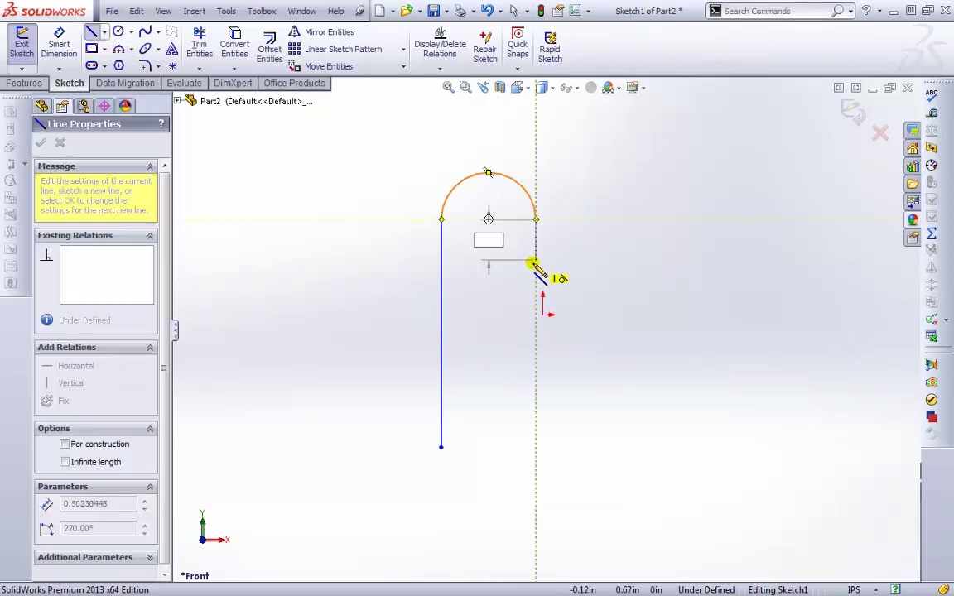
pyautogui.doubleClick(536, 292)
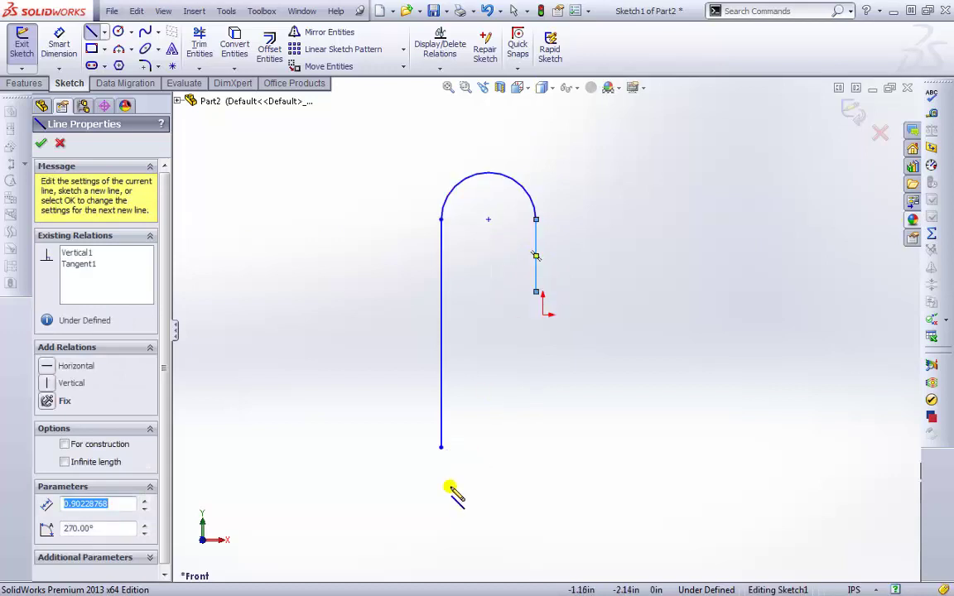
pyautogui.click(58, 145)
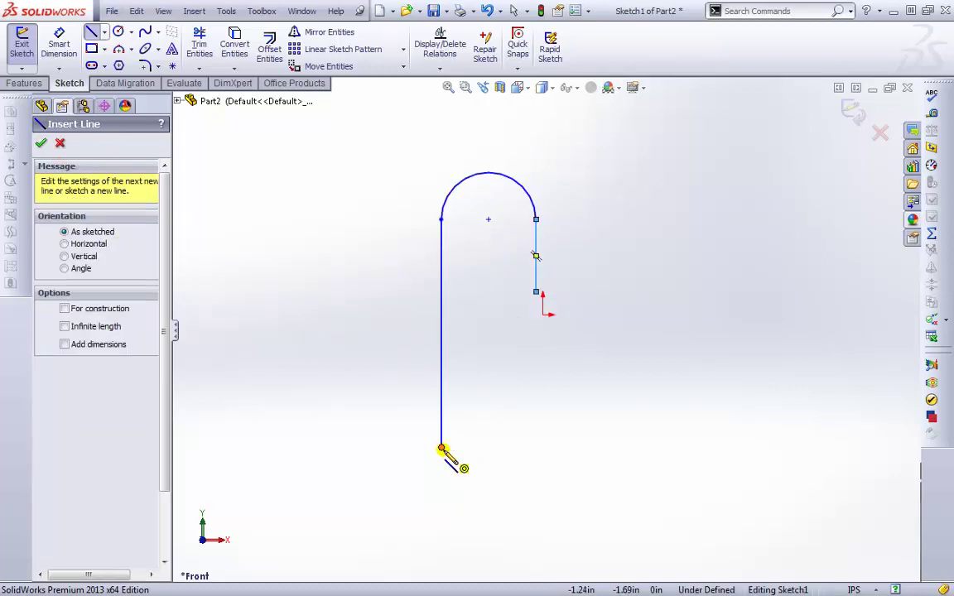
pyautogui.click(43, 144)
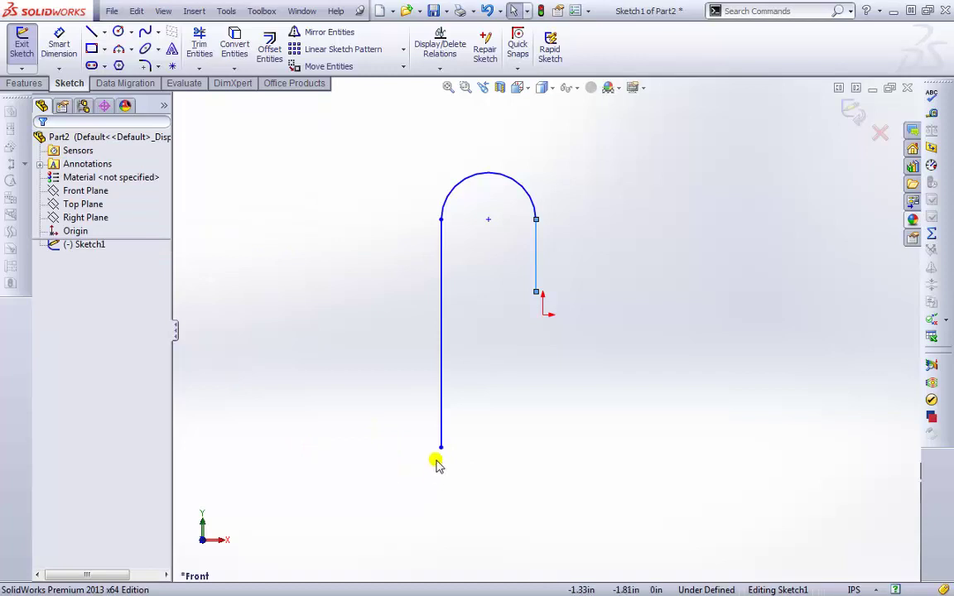
# - Lengthen the long vertical line by moving its lower endpoint straight down, and exit the sketch
pyautogui.moveTo(442, 448); pyautogui.dragTo(441, 555)
pyautogui.click(538, 420)
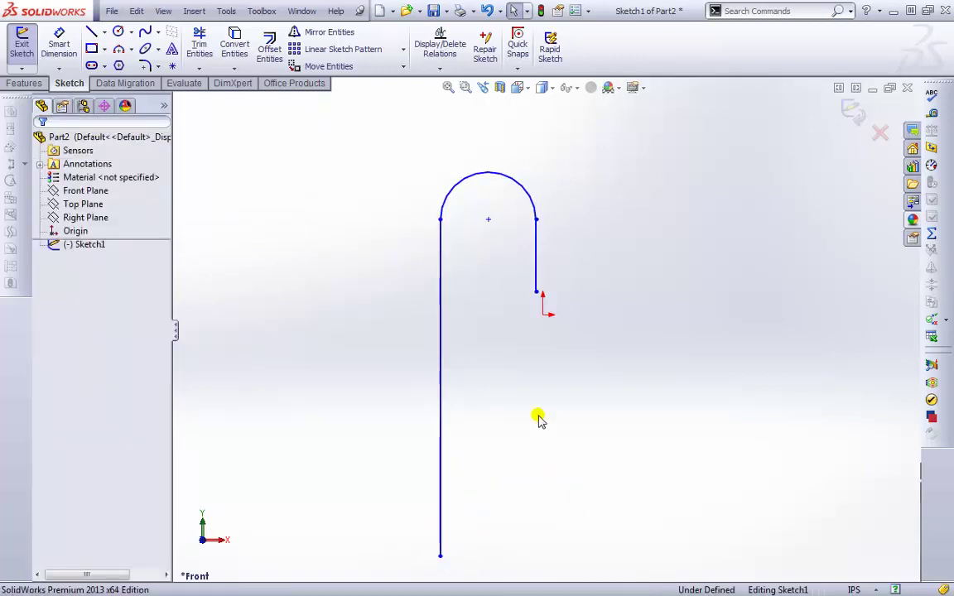
pyautogui.scroll(5, 538, 420)
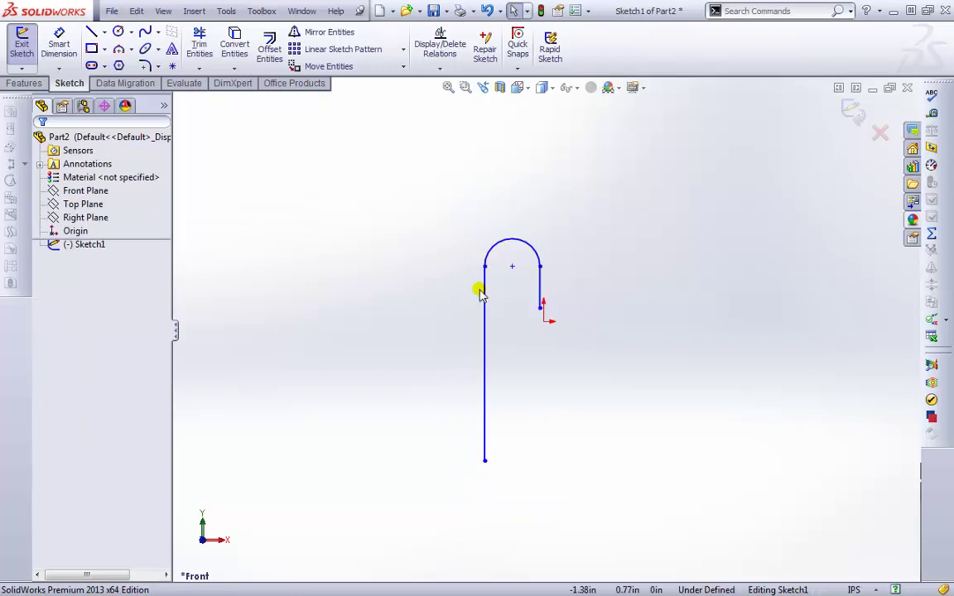
pyautogui.moveTo(617, 390)
pyautogui.mouseDown(button='middle')
pyautogui.moveTo(490, 387)
pyautogui.moveTo(603, 375)
pyautogui.moveTo(597, 365)
pyautogui.mouseUp(button='middle')
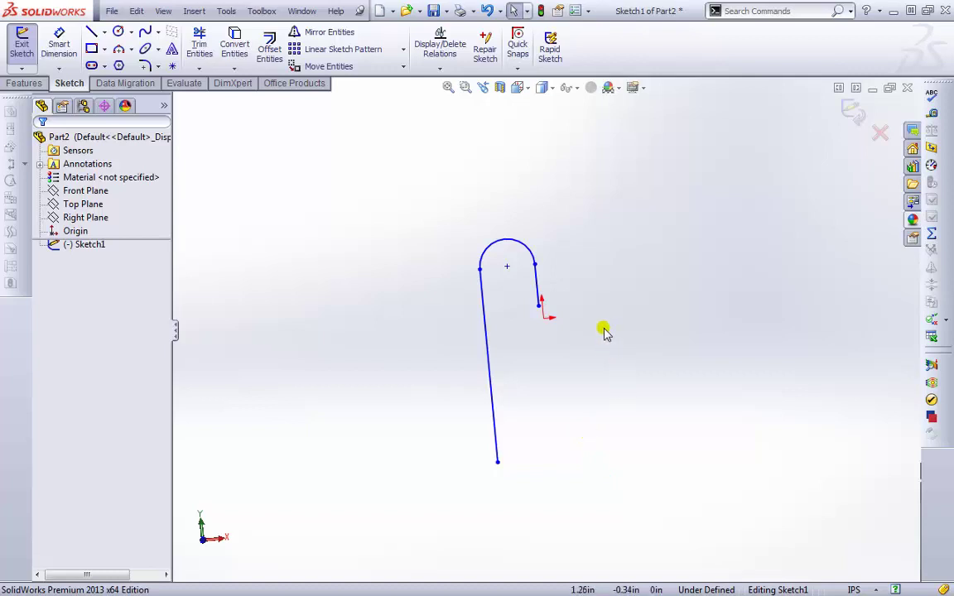
pyautogui.moveTo(527, 323)
pyautogui.mouseDown(button='middle')
pyautogui.moveTo(541, 371)
pyautogui.moveTo(543, 309)
pyautogui.moveTo(524, 345)
pyautogui.moveTo(527, 324)
pyautogui.mouseUp(button='middle')
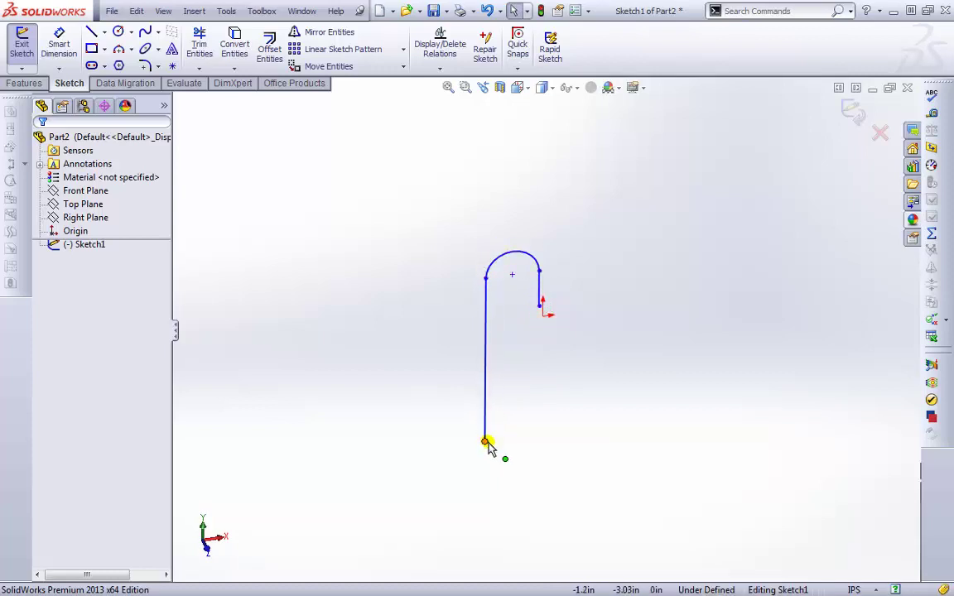
pyautogui.hotkey('ctrl', 'z')
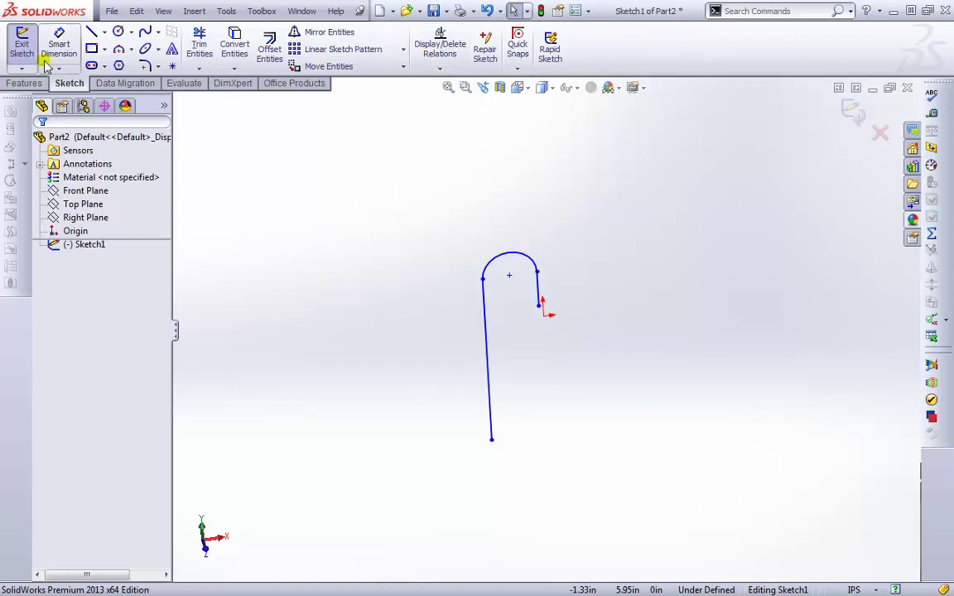
pyautogui.click(853, 109)
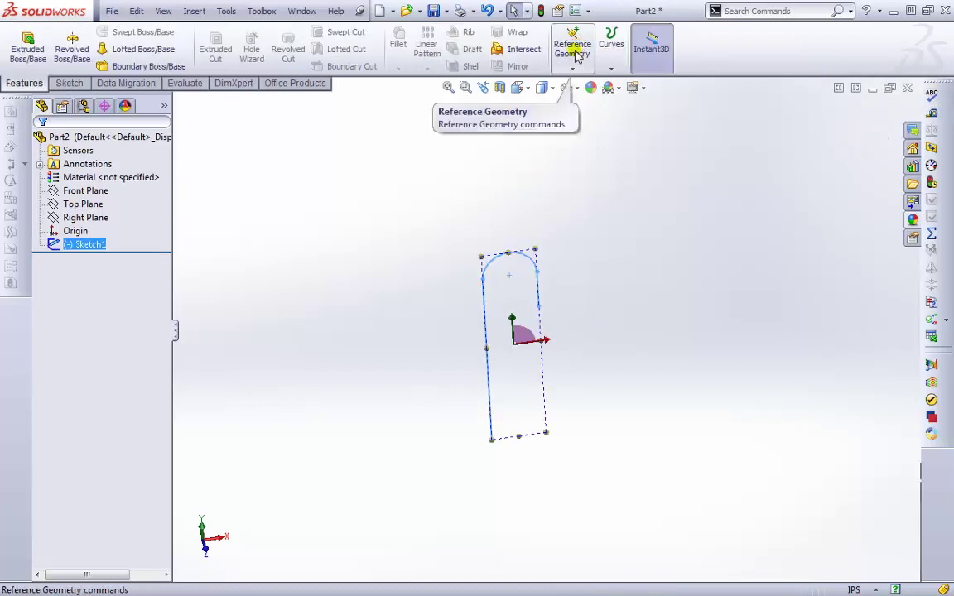
pyautogui.click(617, 230)
pyautogui.click(572, 70)
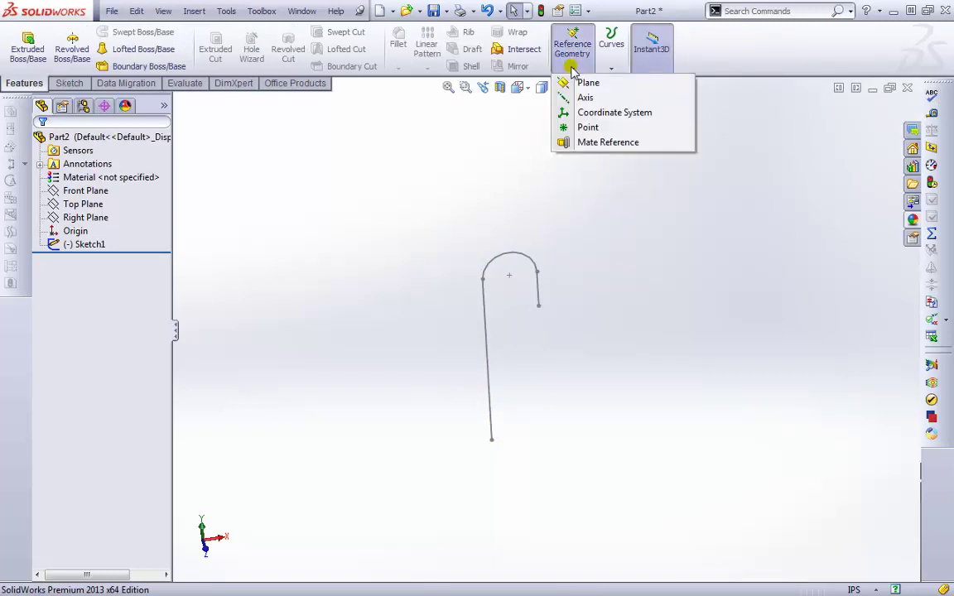
pyautogui.click(625, 86)
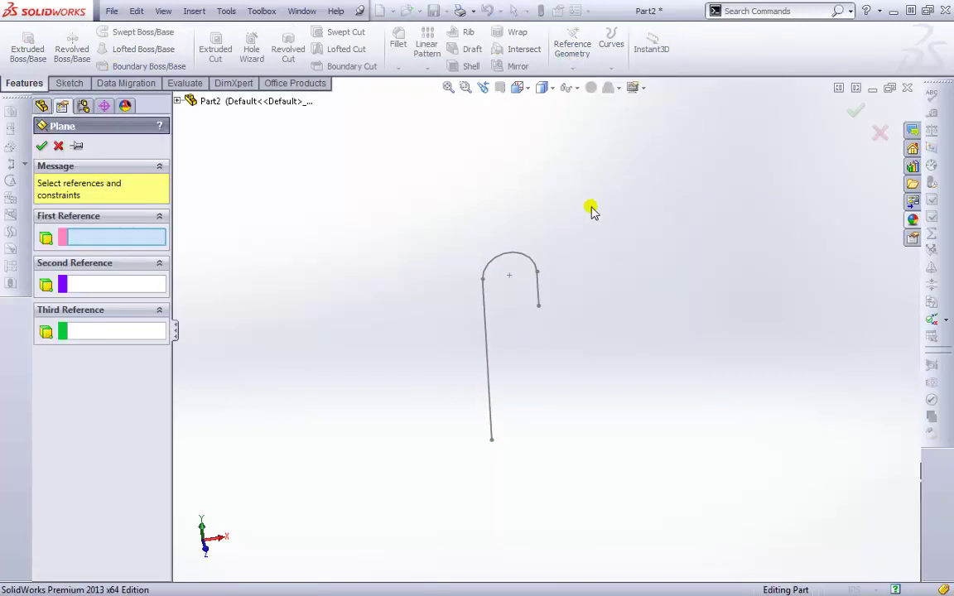
pyautogui.moveTo(590, 382)
pyautogui.mouseDown(button='middle')
pyautogui.moveTo(577, 389)
pyautogui.moveTo(573, 366)
pyautogui.mouseUp(button='middle')
pyautogui.click(58, 147)
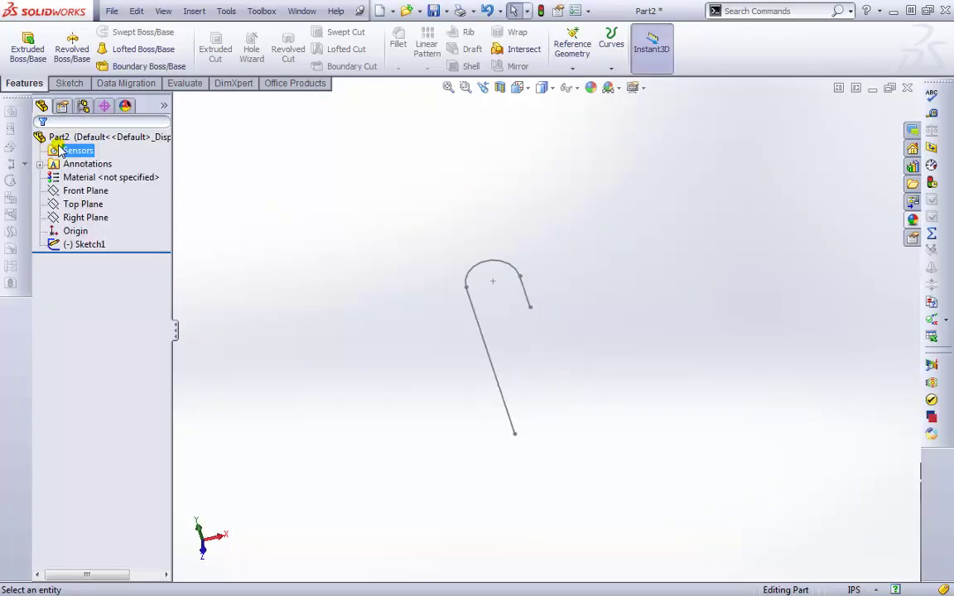
# - Check where the Top Plane lies relative to the lower endpoint of the hook sketch's short line
pyautogui.moveTo(274, 228); pyautogui.dragTo(347, 220, button='middle')
pyautogui.click(93, 206)
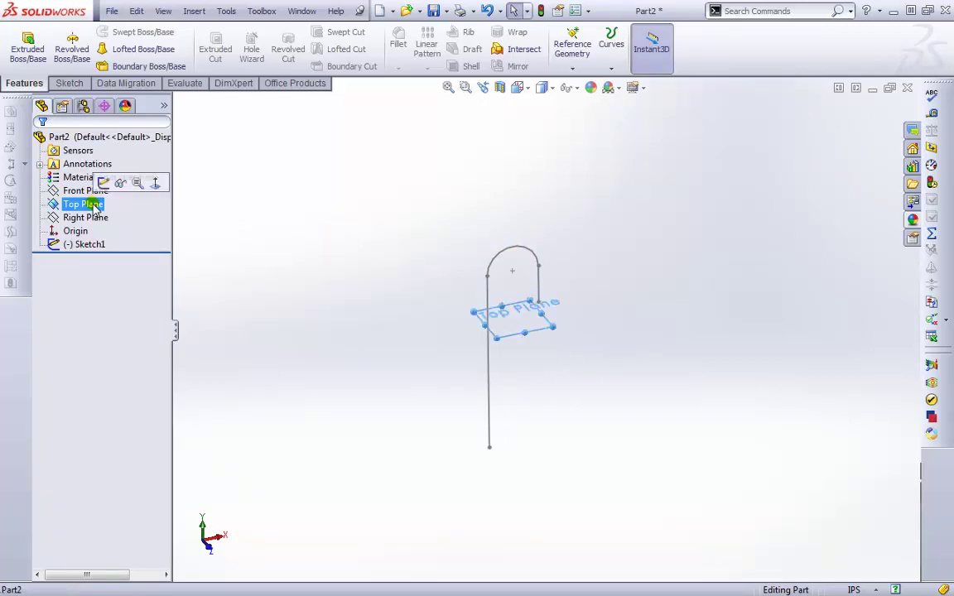
pyautogui.moveTo(507, 394)
pyautogui.mouseDown(button='middle')
pyautogui.moveTo(660, 352)
pyautogui.moveTo(659, 304)
pyautogui.moveTo(646, 447)
pyautogui.mouseUp(button='middle')
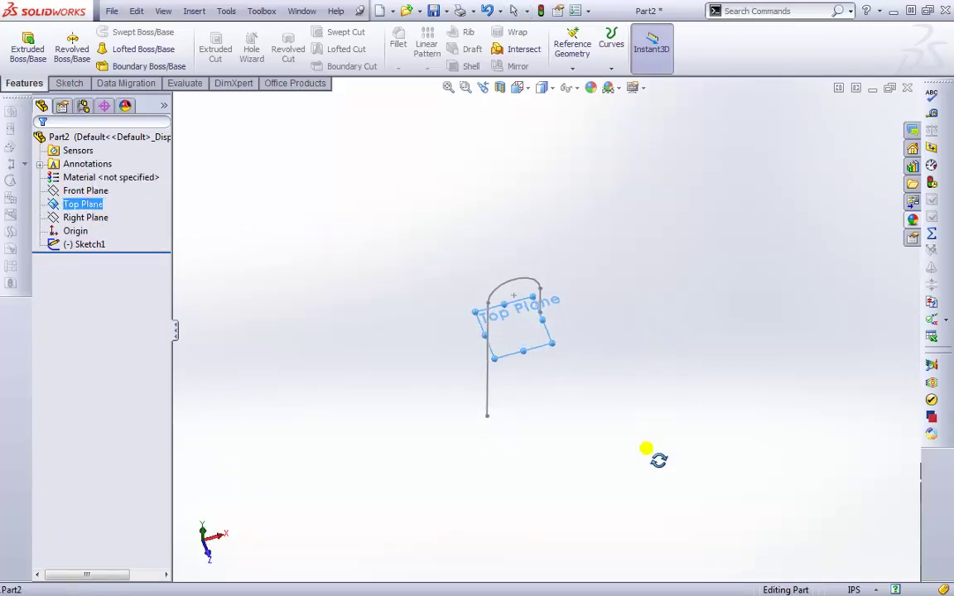
pyautogui.moveTo(515, 338)
pyautogui.mouseDown(button='middle')
pyautogui.moveTo(582, 352)
pyautogui.moveTo(571, 279)
pyautogui.mouseUp(button='middle')
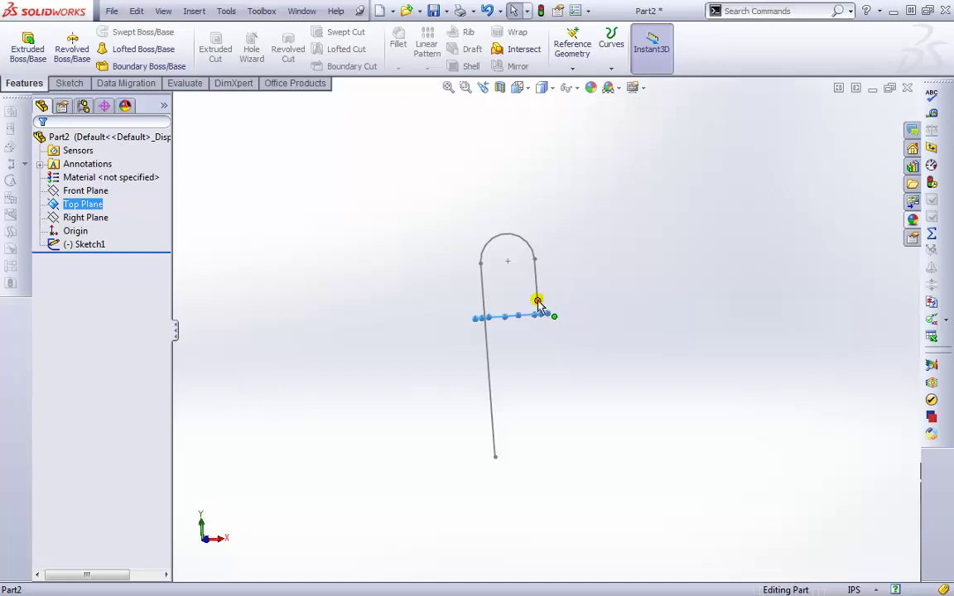
pyautogui.click(655, 259)
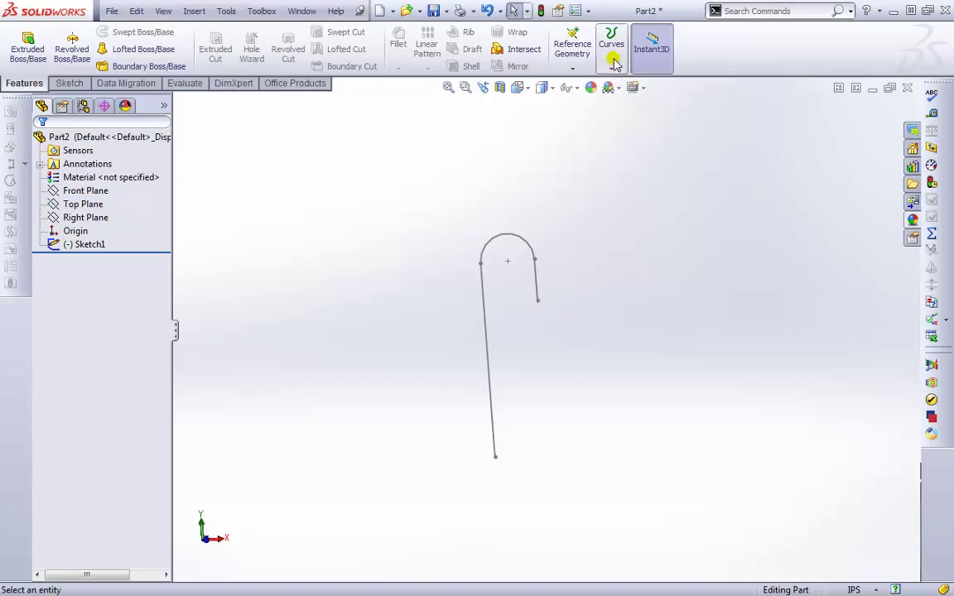
# - Create a reference plane coincident with the free lower endpoint of the hook's short line and perpendicular to that line
pyautogui.click(572, 45)
pyautogui.click(587, 82)
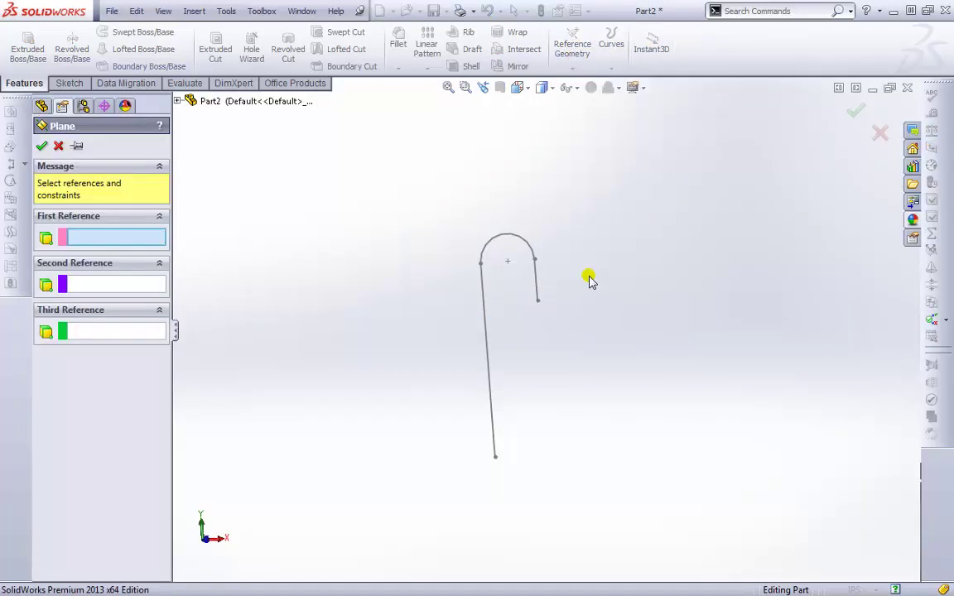
pyautogui.click(538, 304)
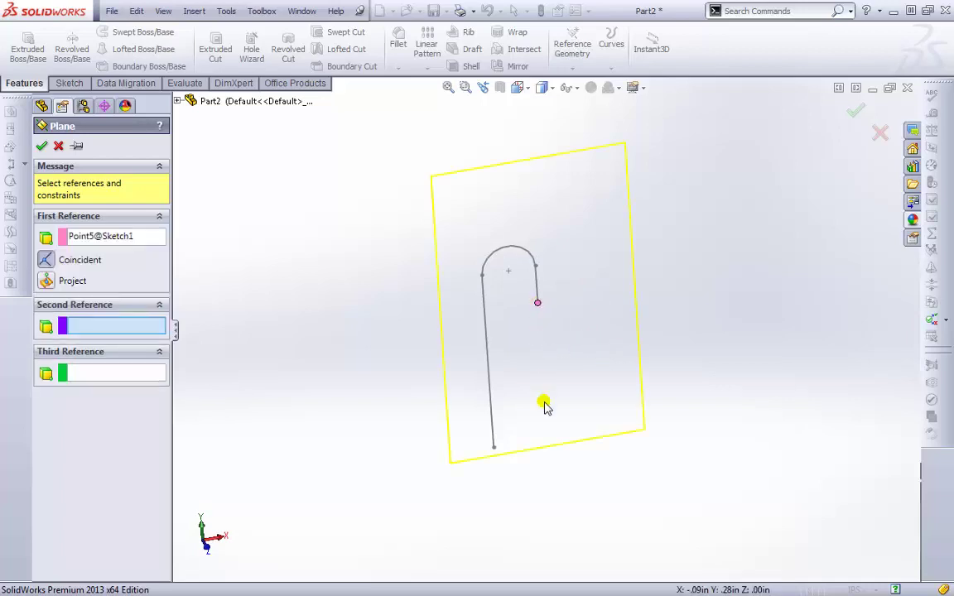
pyautogui.moveTo(484, 413)
pyautogui.mouseDown(button='middle')
pyautogui.moveTo(445, 417)
pyautogui.moveTo(536, 429)
pyautogui.mouseUp(button='middle')
pyautogui.moveTo(525, 418)
pyautogui.mouseDown(button='middle')
pyautogui.moveTo(443, 365)
pyautogui.moveTo(703, 369)
pyautogui.moveTo(694, 368)
pyautogui.mouseUp(button='middle')
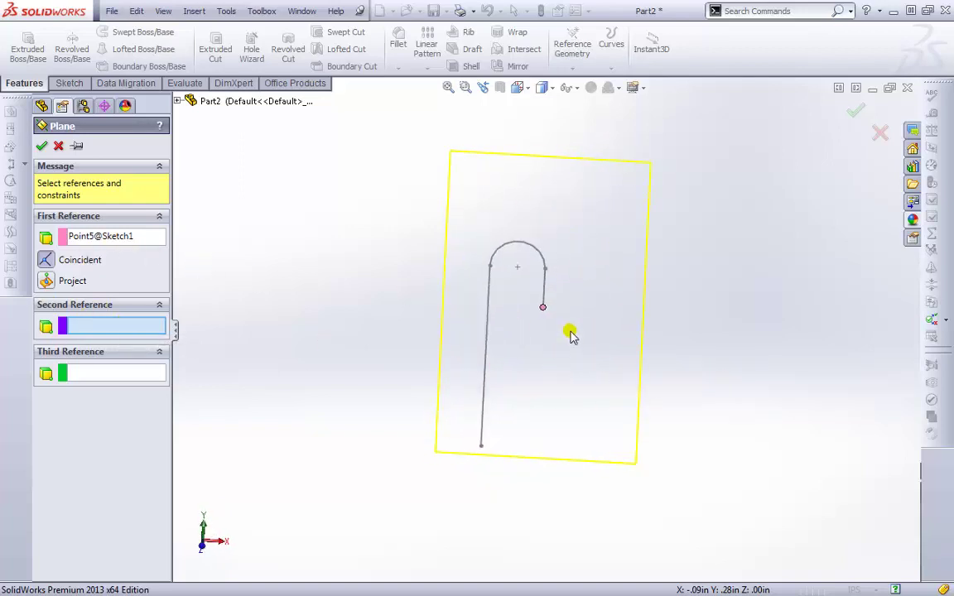
pyautogui.moveTo(571, 335); pyautogui.dragTo(568, 348, button='middle')
pyautogui.click(547, 295)
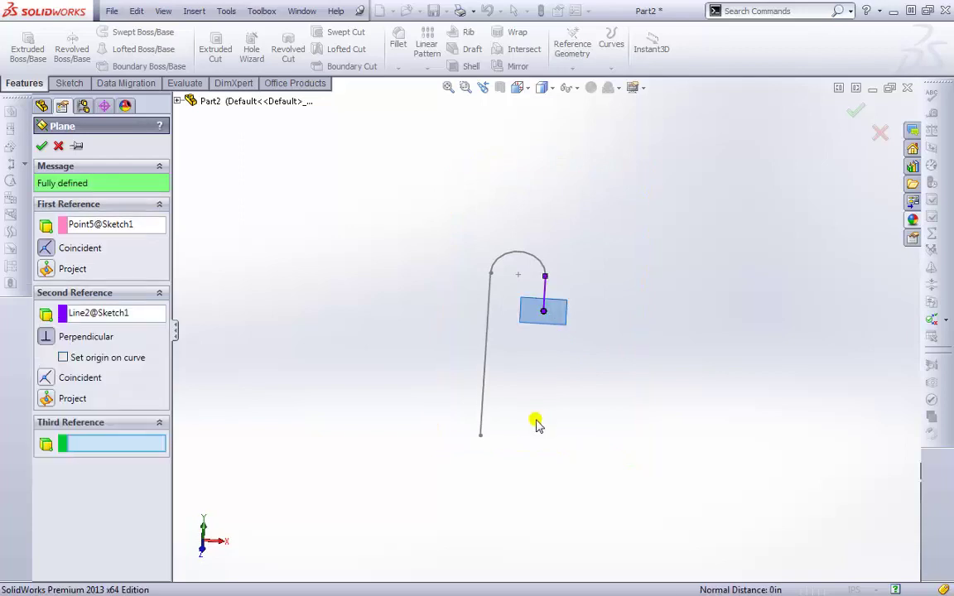
pyautogui.moveTo(537, 421)
pyautogui.mouseDown(button='middle')
pyautogui.moveTo(605, 415)
pyautogui.moveTo(571, 414)
pyautogui.mouseUp(button='middle')
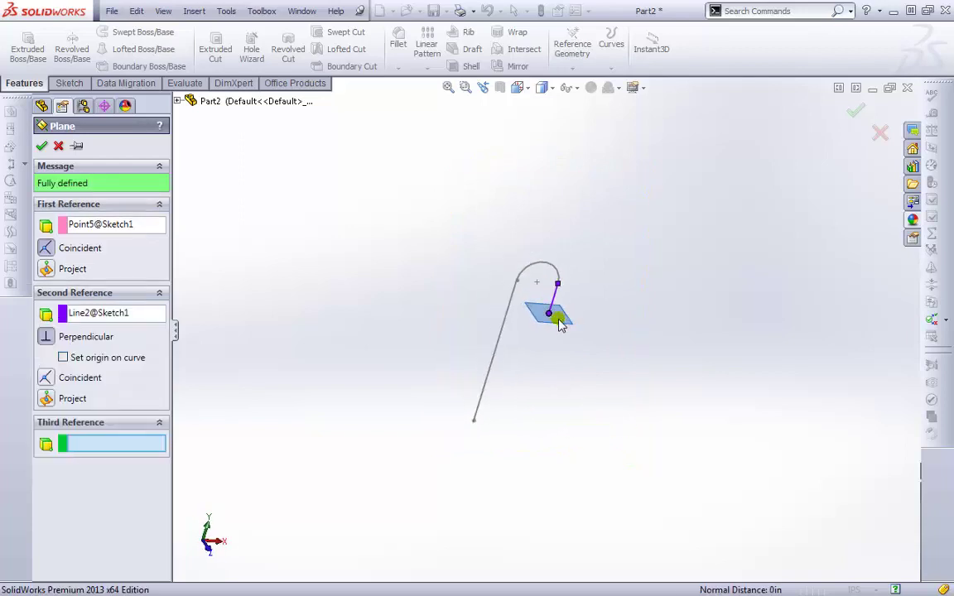
pyautogui.scroll(-10, 528, 318)
pyautogui.moveTo(529, 318); pyautogui.dragTo(578, 367, button='middle')
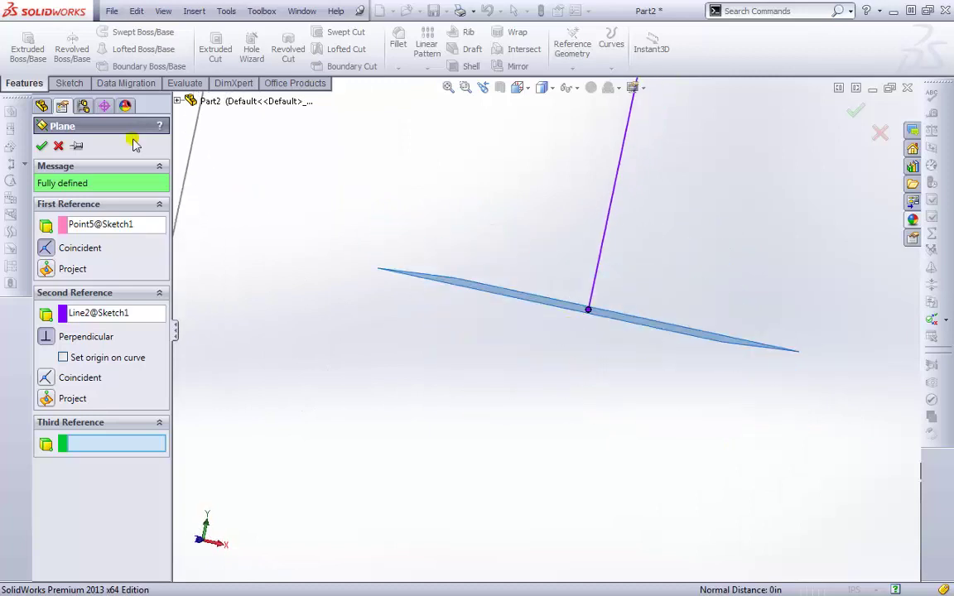
pyautogui.click(41, 146)
# - Sketch a circle about 0.19 in in diameter on the new plane, centred on the short line's endpoint, and exit the sketch
pyautogui.moveTo(399, 356); pyautogui.dragTo(468, 258, button='middle')
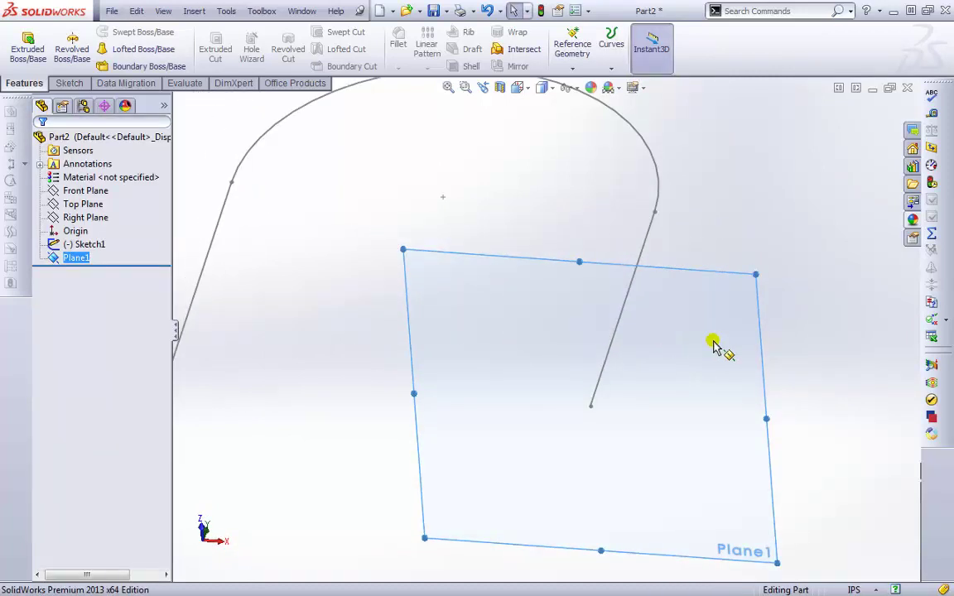
pyautogui.click(432, 384)
pyautogui.click(473, 347)
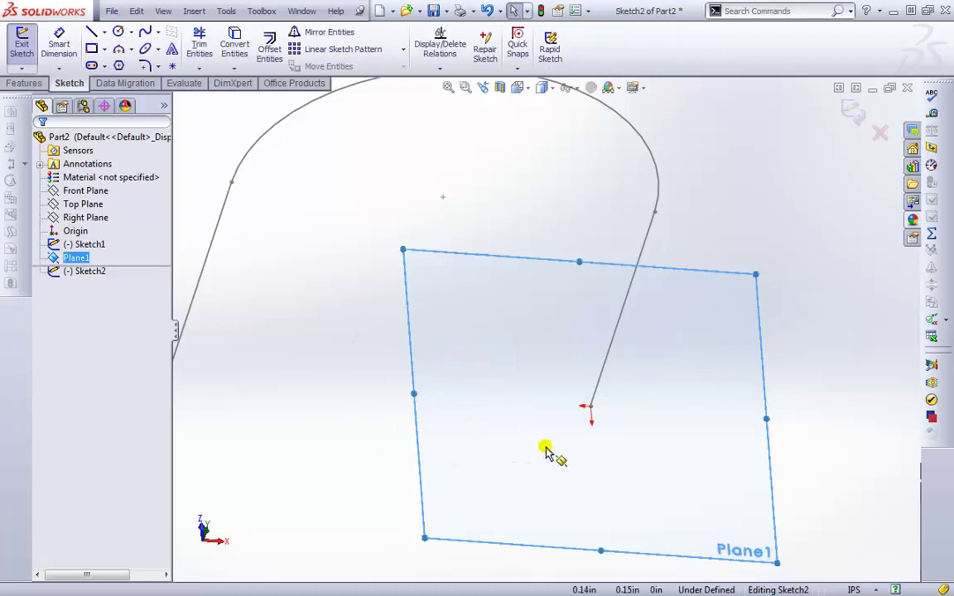
pyautogui.moveTo(546, 448)
pyautogui.mouseDown(button='middle')
pyautogui.moveTo(570, 413)
pyautogui.moveTo(569, 425)
pyautogui.mouseUp(button='middle')
pyautogui.press('s')
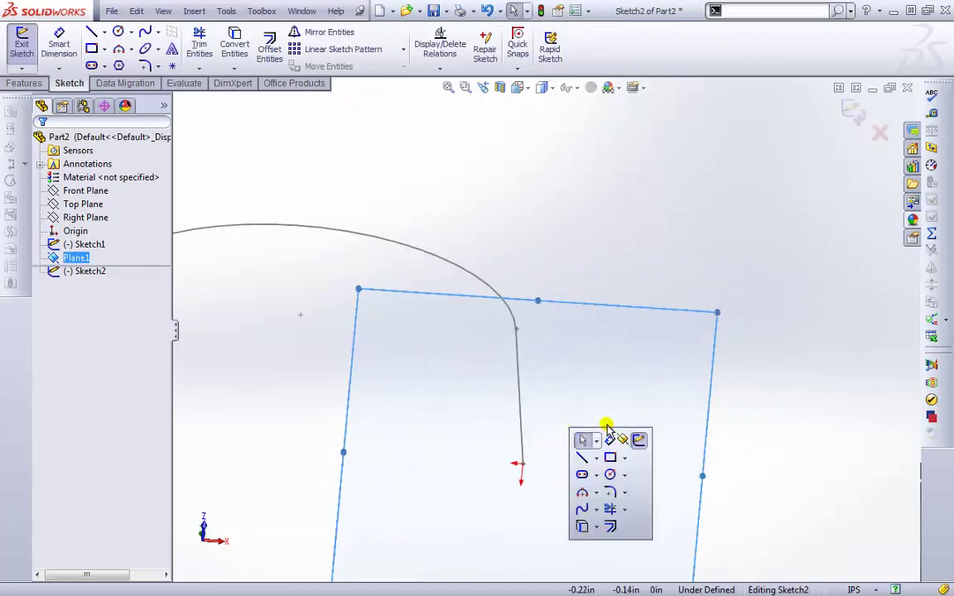
pyautogui.click(610, 475)
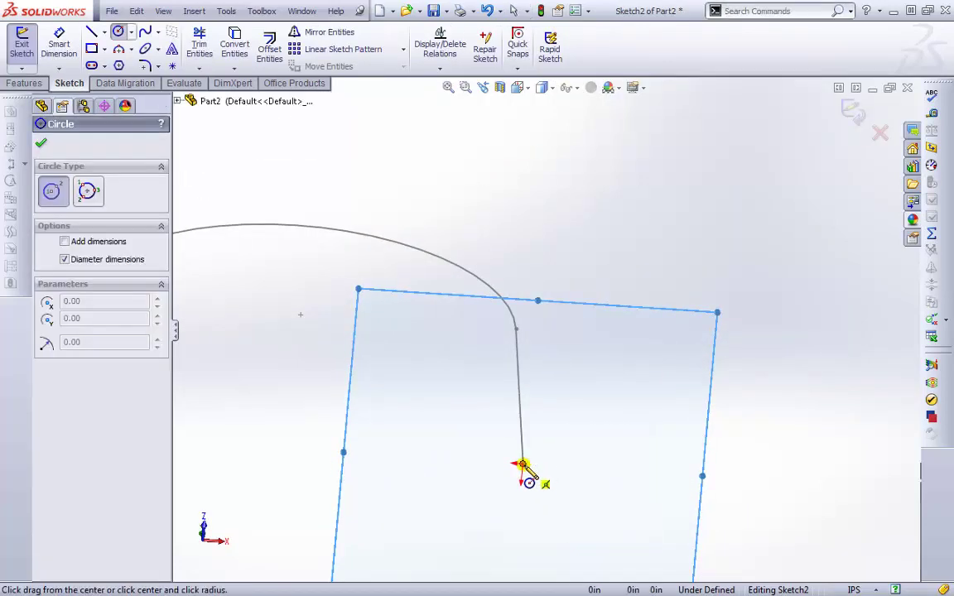
pyautogui.click(521, 464)
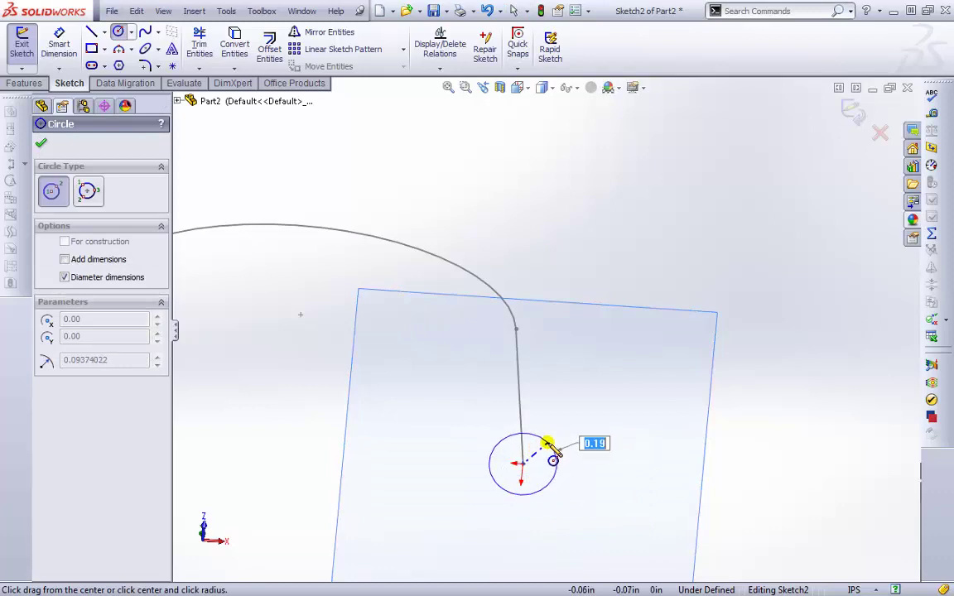
pyautogui.click(550, 445)
pyautogui.click(41, 142)
pyautogui.press('space')
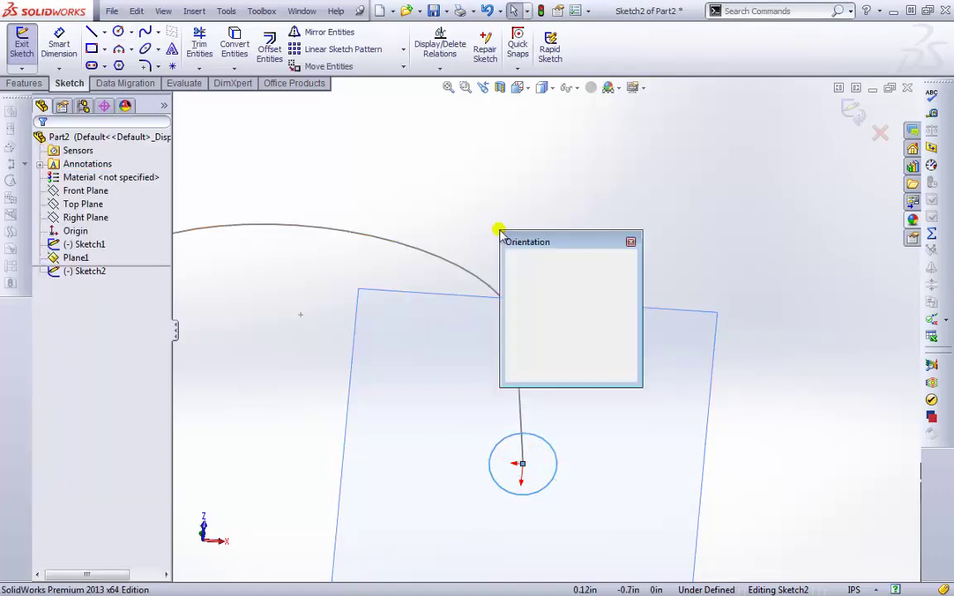
pyautogui.click(628, 315)
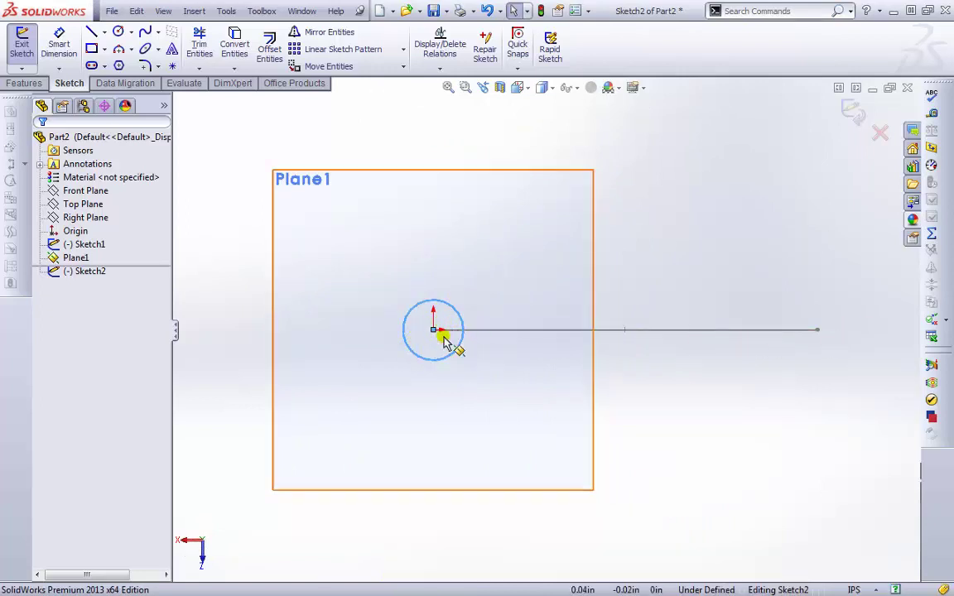
pyautogui.click(853, 111)
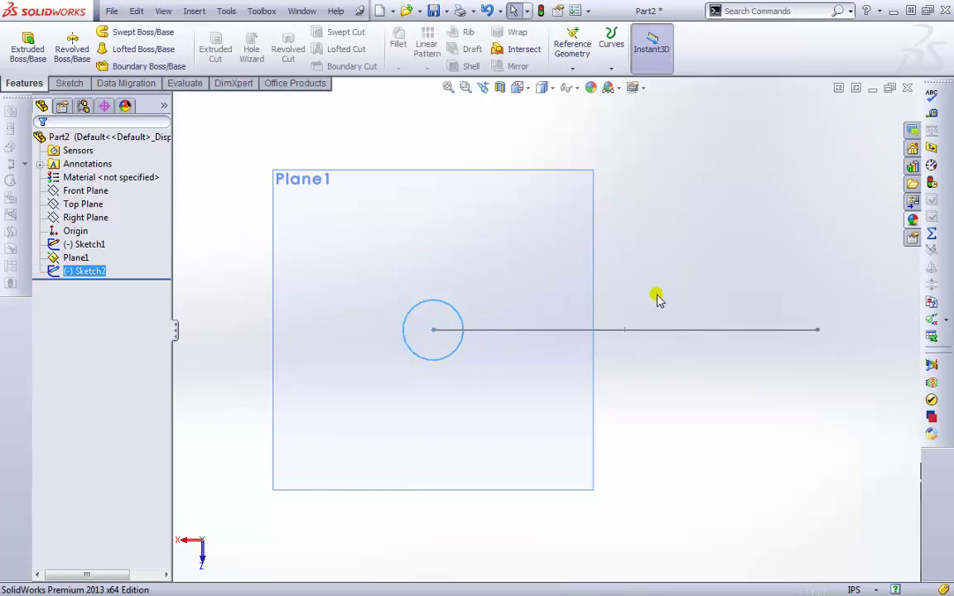
# - Hide the reference plane at the end of the hook's short line
pyautogui.scroll(-1, 657, 298)
pyautogui.click(517, 87)
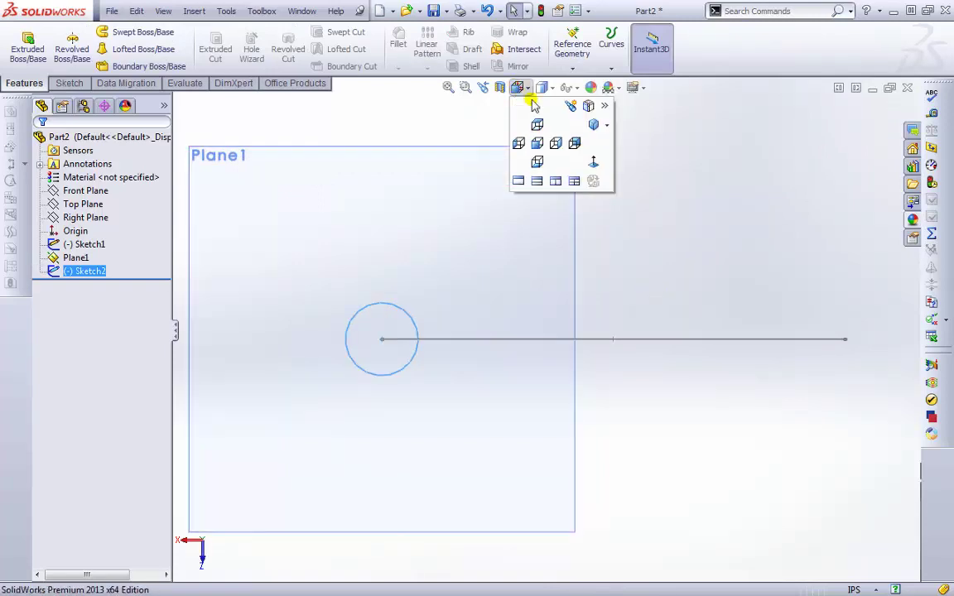
pyautogui.click(595, 124)
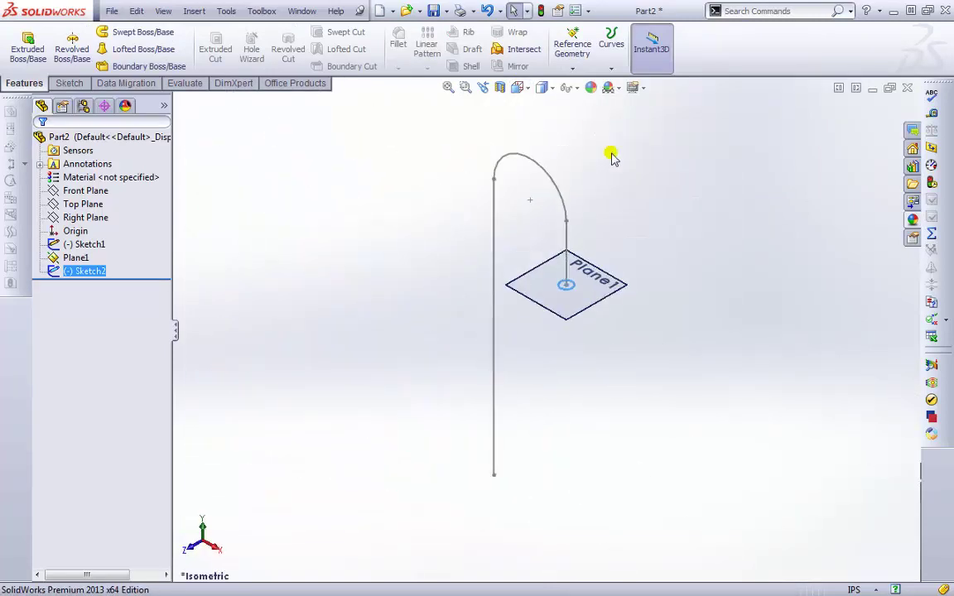
pyautogui.click(648, 212)
pyautogui.click(75, 259)
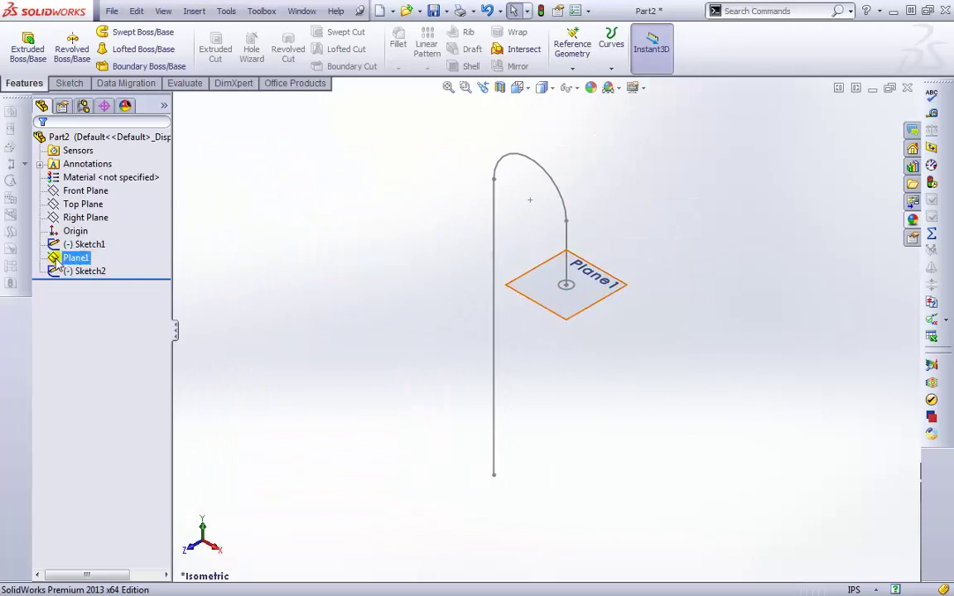
pyautogui.click(95, 235)
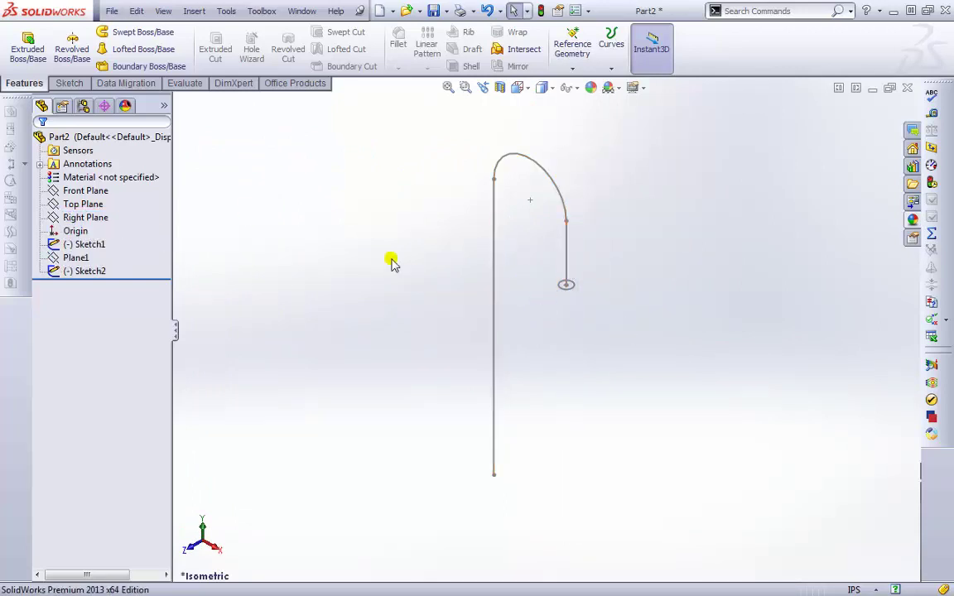
# - Set up a Swept Boss/Base with the circle sketch as the profile and the hook sketch as the path
pyautogui.click(133, 31)
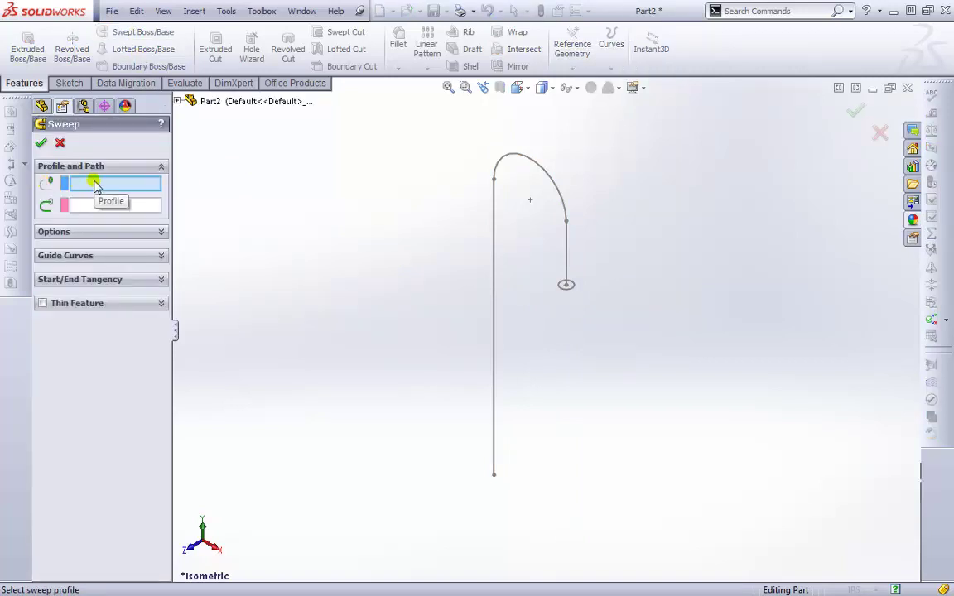
pyautogui.click(566, 286)
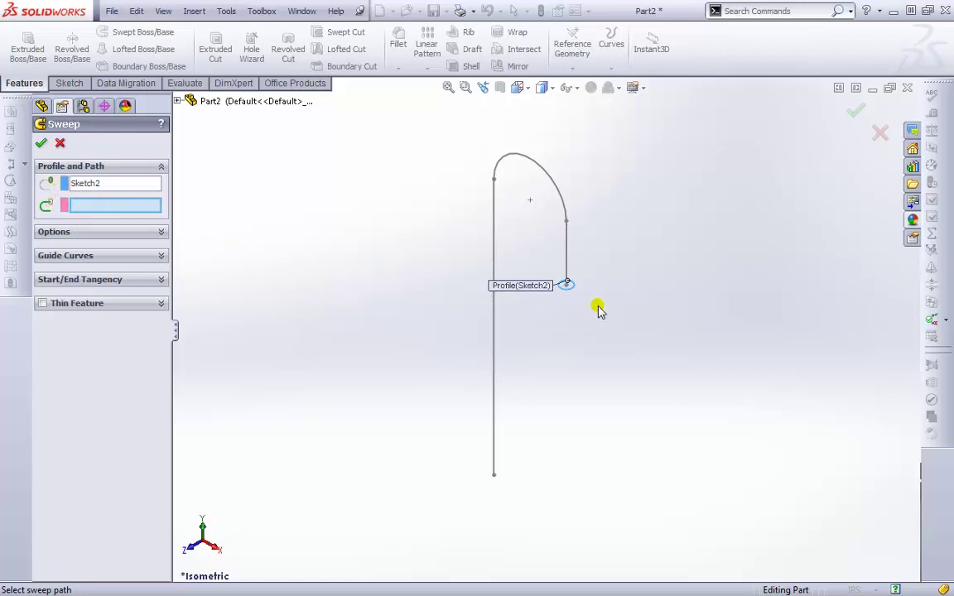
pyautogui.moveTo(598, 308)
pyautogui.mouseDown(button='middle')
pyautogui.moveTo(650, 298)
pyautogui.moveTo(600, 262)
pyautogui.mouseUp(button='middle')
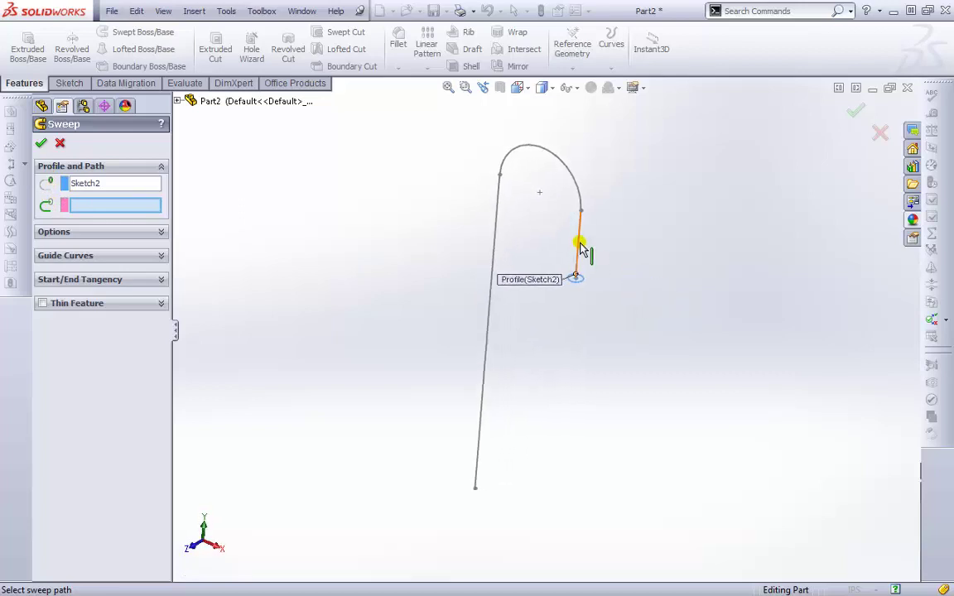
pyautogui.click(494, 203)
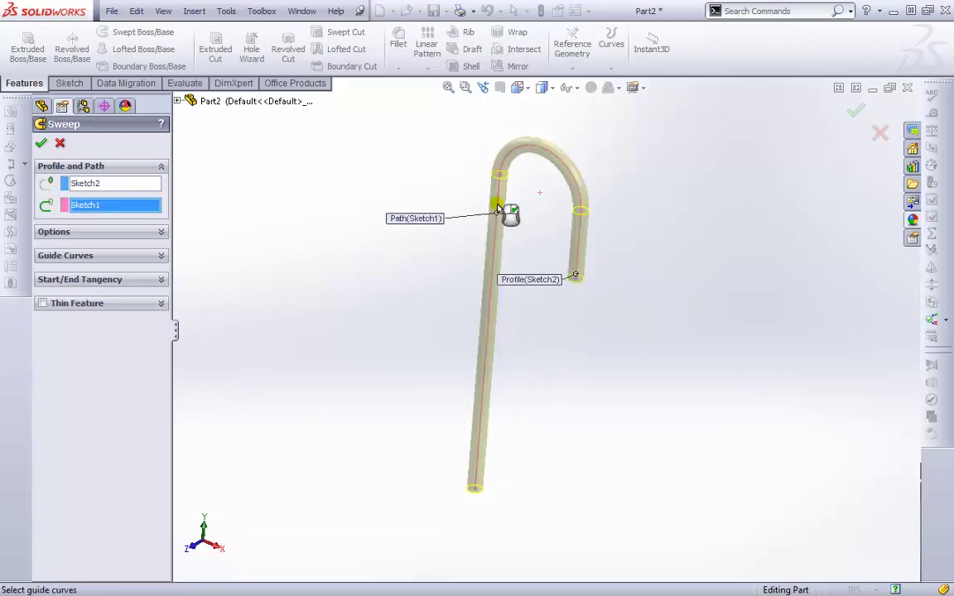
pyautogui.moveTo(580, 357)
pyautogui.mouseDown(button='middle')
pyautogui.moveTo(623, 377)
pyautogui.moveTo(637, 271)
pyautogui.moveTo(596, 454)
pyautogui.moveTo(612, 358)
pyautogui.moveTo(603, 346)
pyautogui.moveTo(579, 429)
pyautogui.mouseUp(button='middle')
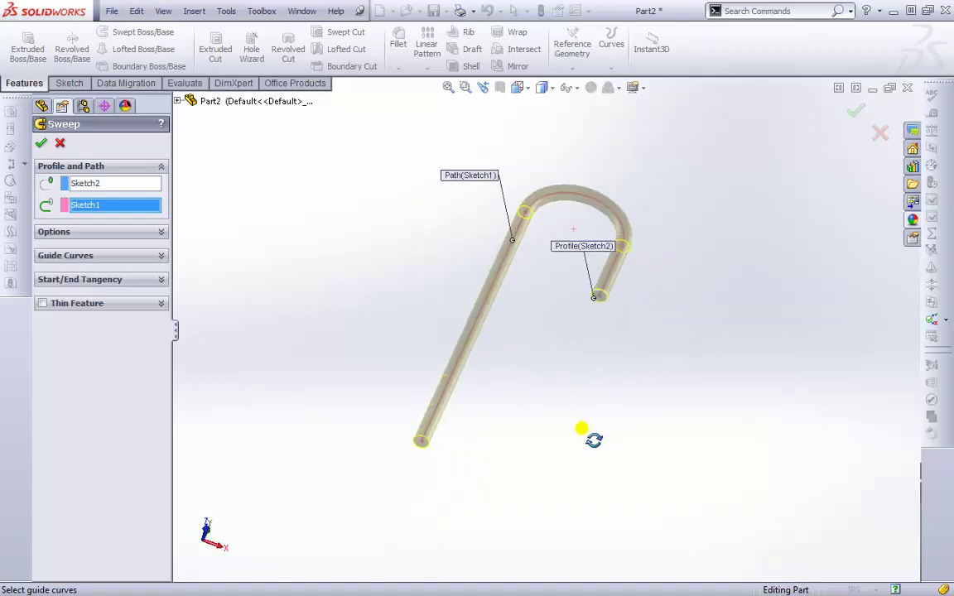
pyautogui.moveTo(662, 320); pyautogui.dragTo(618, 315, button='middle')
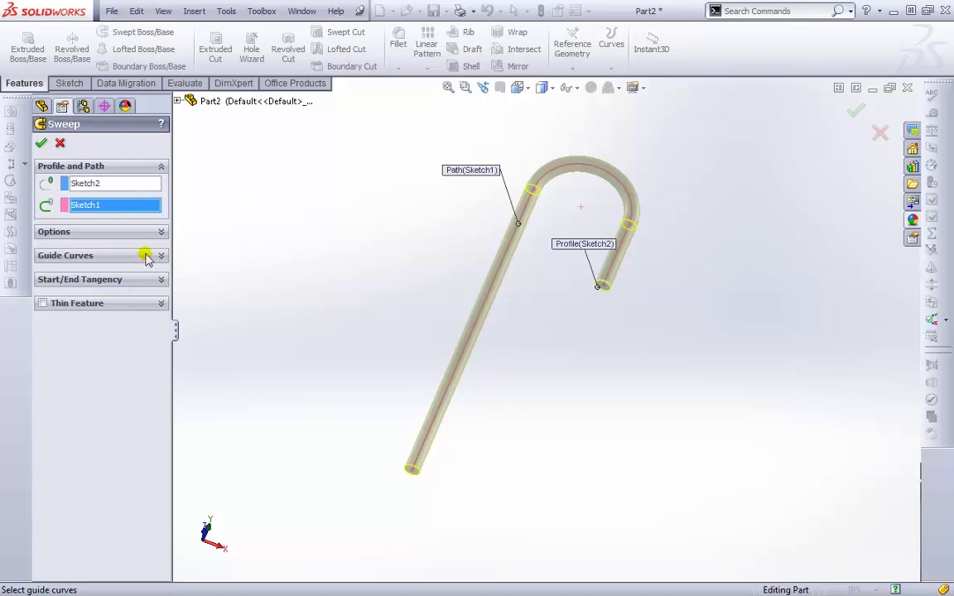
# - Try the Thin Feature option on the sweep, examine the hollow preview, and turn the option off again
pyautogui.click(160, 281)
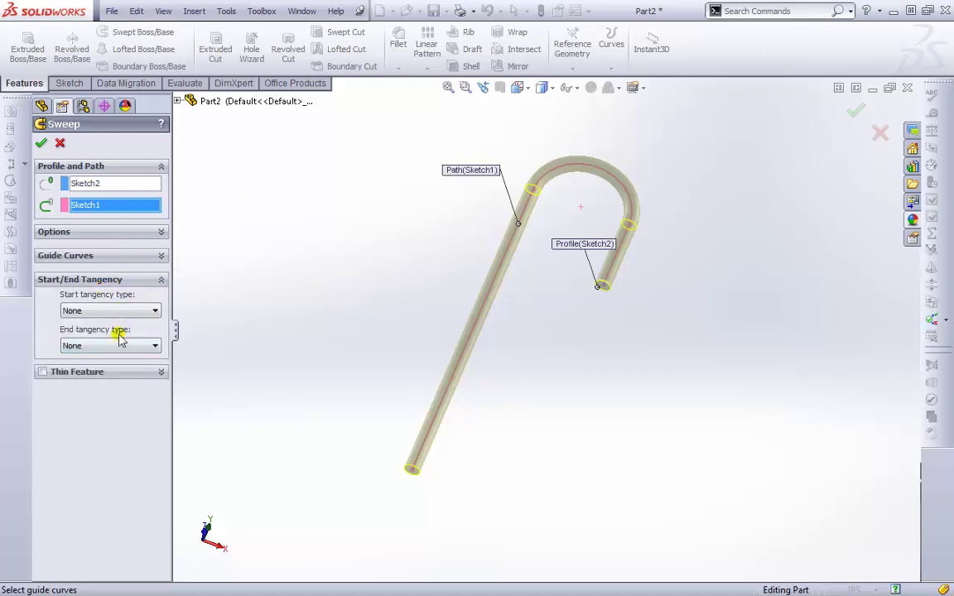
pyautogui.click(42, 372)
pyautogui.moveTo(319, 405); pyautogui.dragTo(479, 350, button='middle')
pyautogui.scroll(-8, 478, 349)
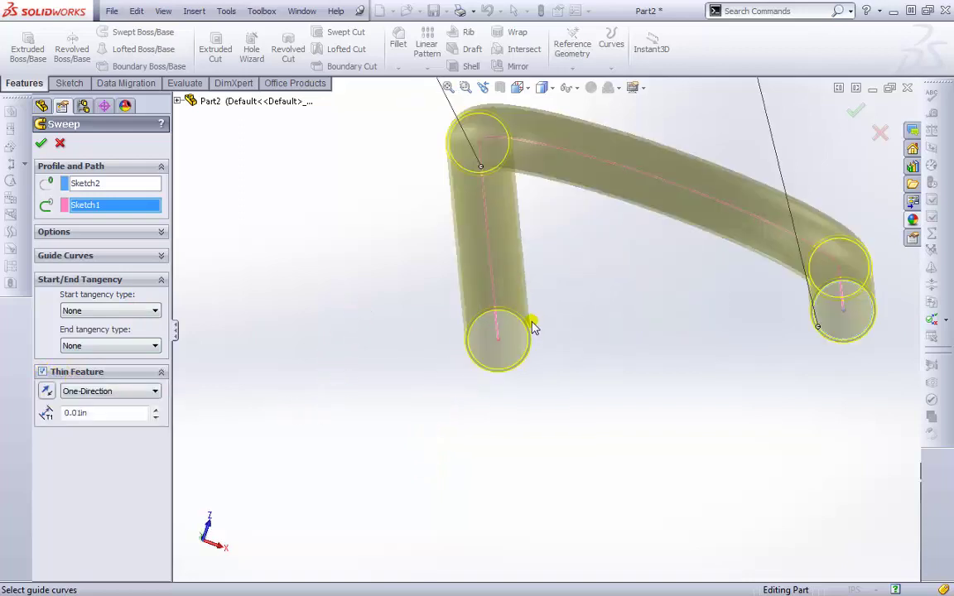
pyautogui.moveTo(598, 389); pyautogui.dragTo(367, 397, button='middle')
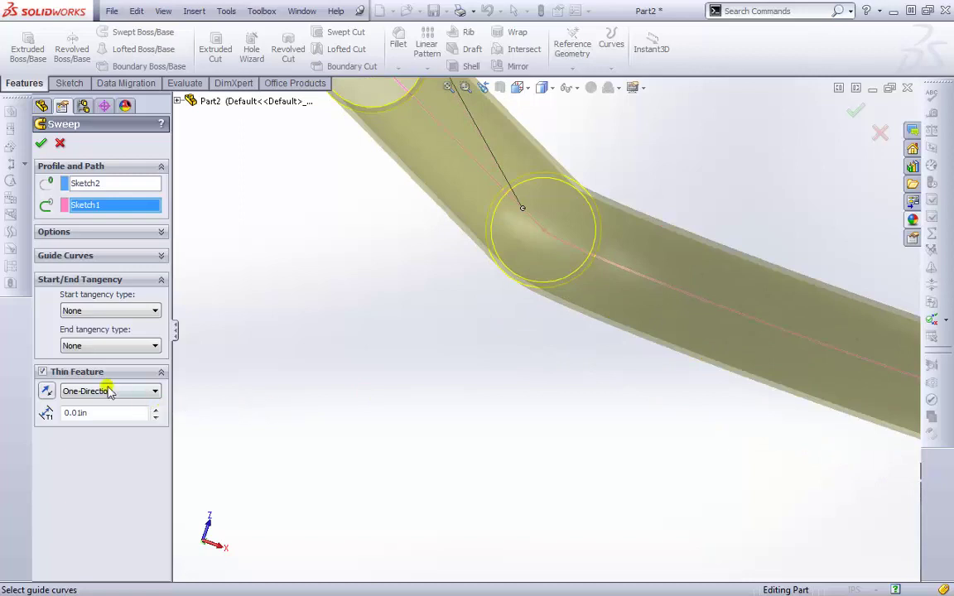
pyautogui.click(43, 373)
pyautogui.moveTo(505, 369); pyautogui.dragTo(464, 375, button='middle')
pyautogui.scroll(5, 522, 369)
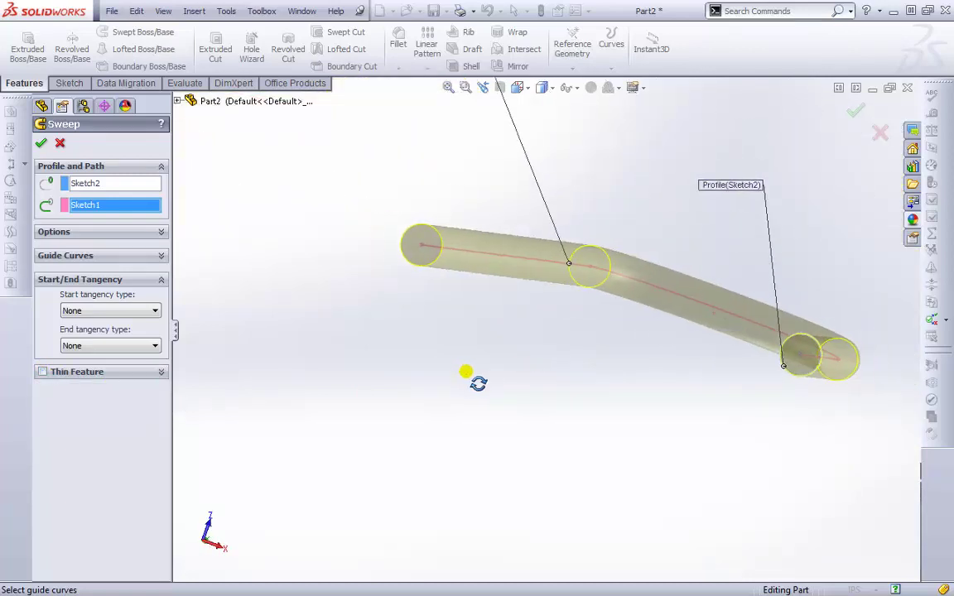
# - Accept the sweep as a solid hook and inspect it from several sides
pyautogui.click(39, 145)
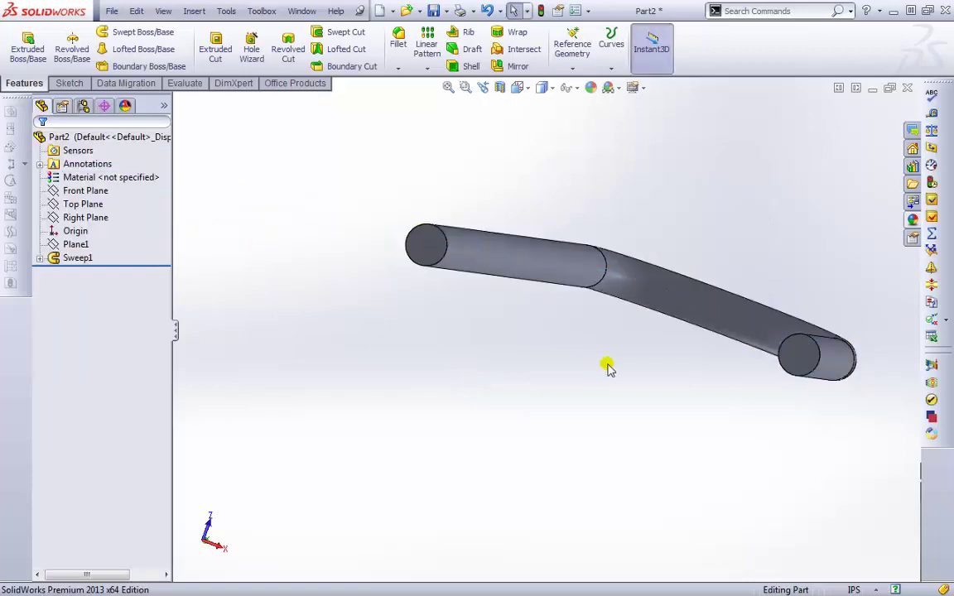
pyautogui.moveTo(607, 365); pyautogui.dragTo(618, 264, button='middle')
pyautogui.scroll(3, 673, 356)
pyautogui.scroll(-3, 604, 296)
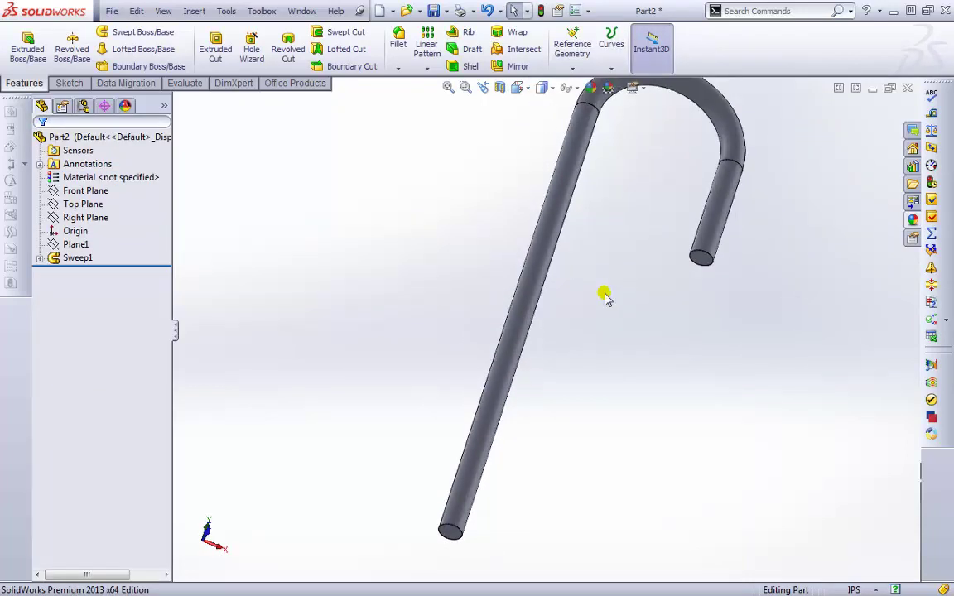
pyautogui.scroll(3, 606, 295)
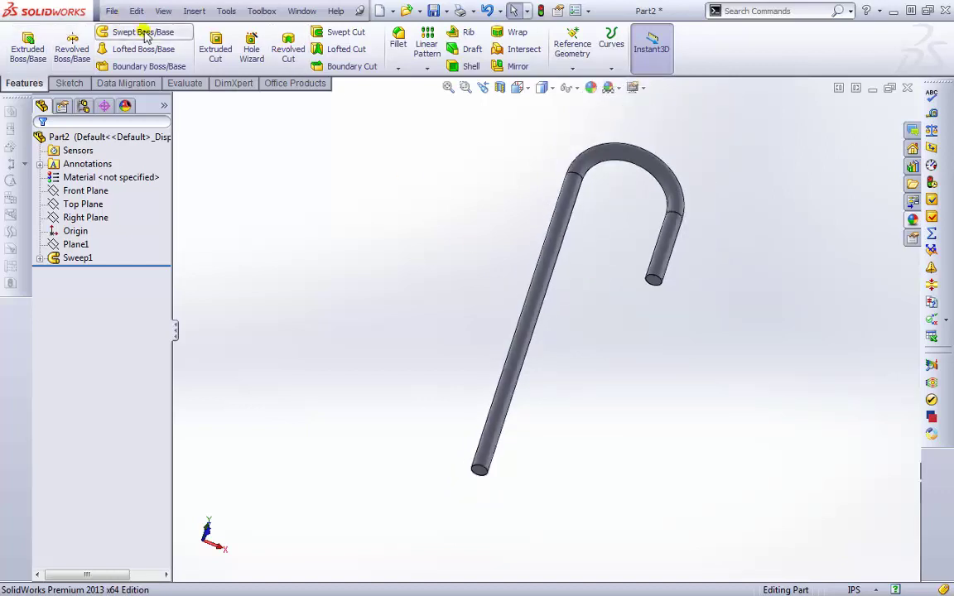
pyautogui.moveTo(749, 182); pyautogui.dragTo(660, 198, button='middle')
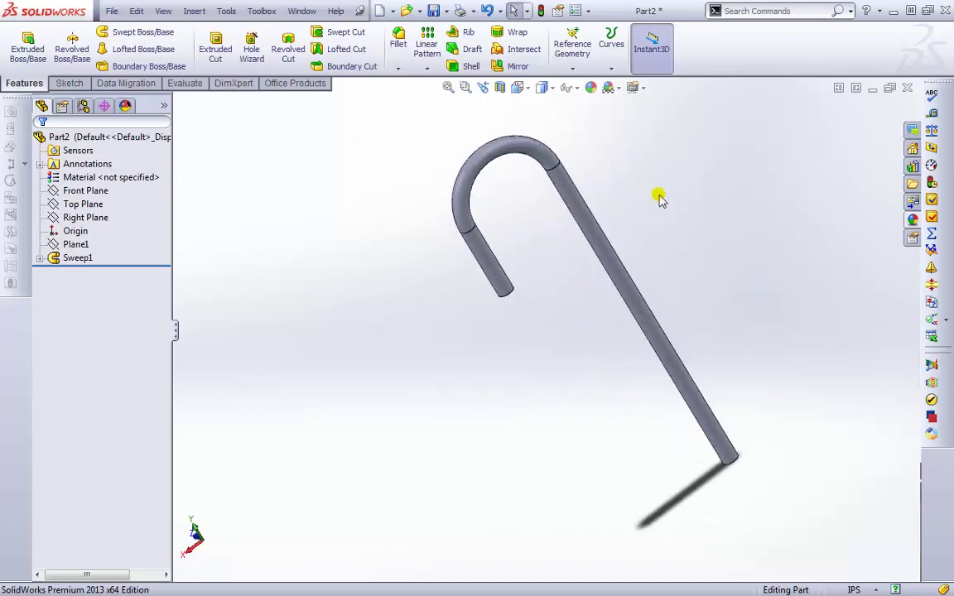